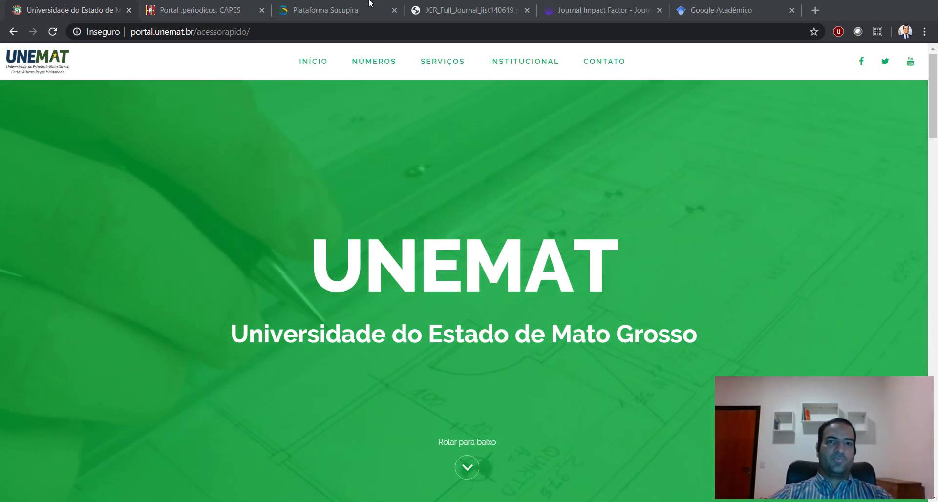
# Switch to the Plataforma Sucupira tab with the Qualis Periódicos consultation page.
pyautogui.click(336, 12)
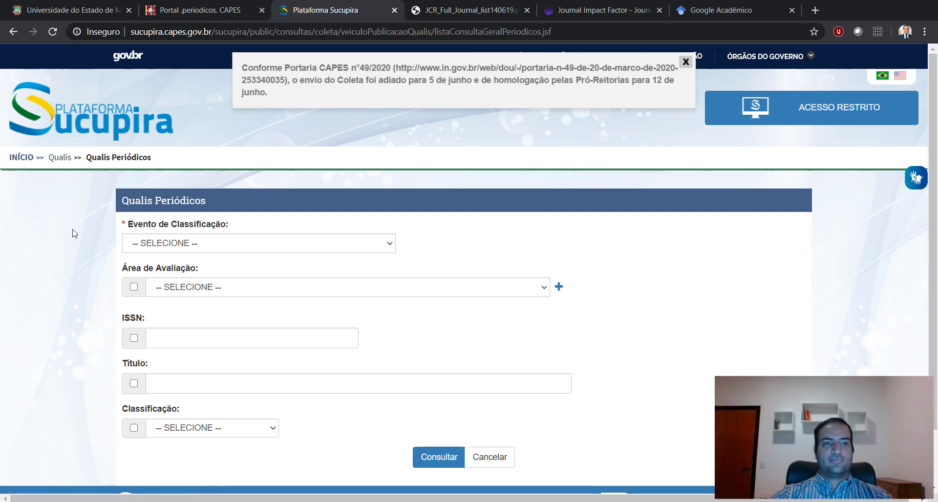
# Close the CAPES notice and set Evento de Classificação to CLASSIFICAÇÕES DE PERIÓDICOS QUADRIÊNIO 2013-2016.
pyautogui.click(686, 63)
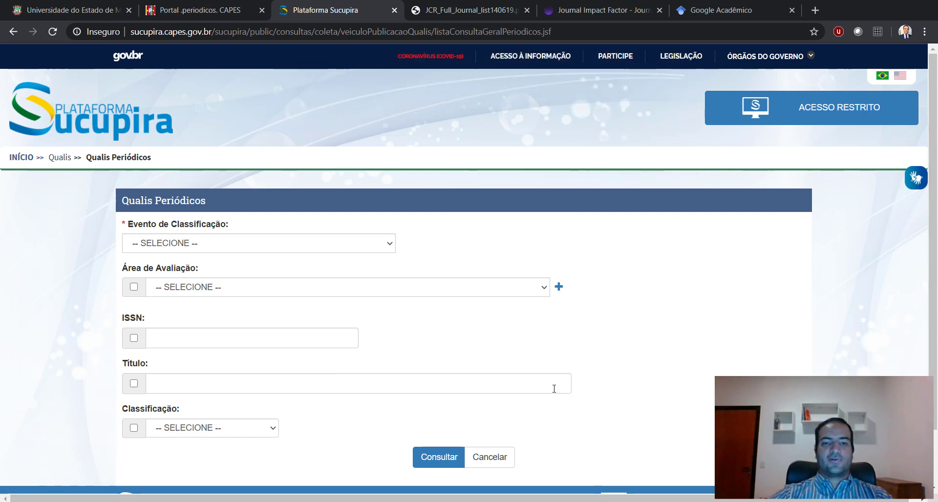
pyautogui.scroll(-2, 554, 389)
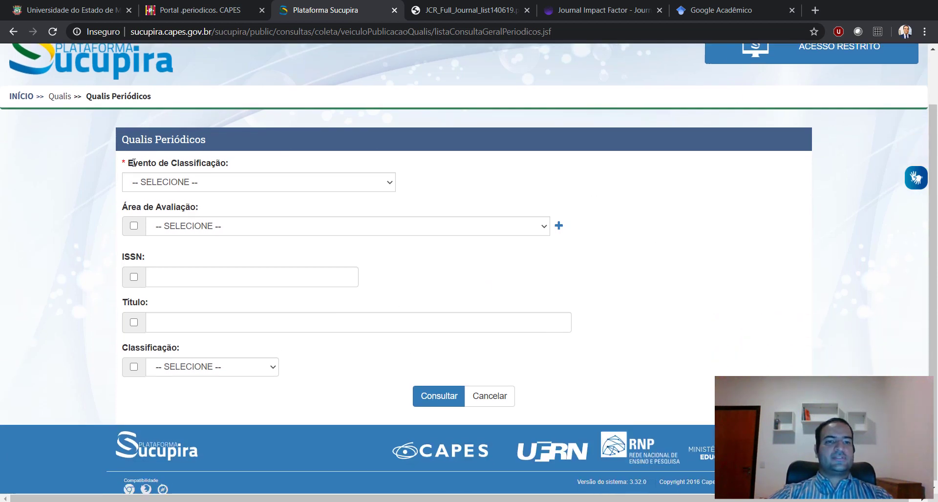
pyautogui.moveTo(171, 163); pyautogui.dragTo(240, 164)
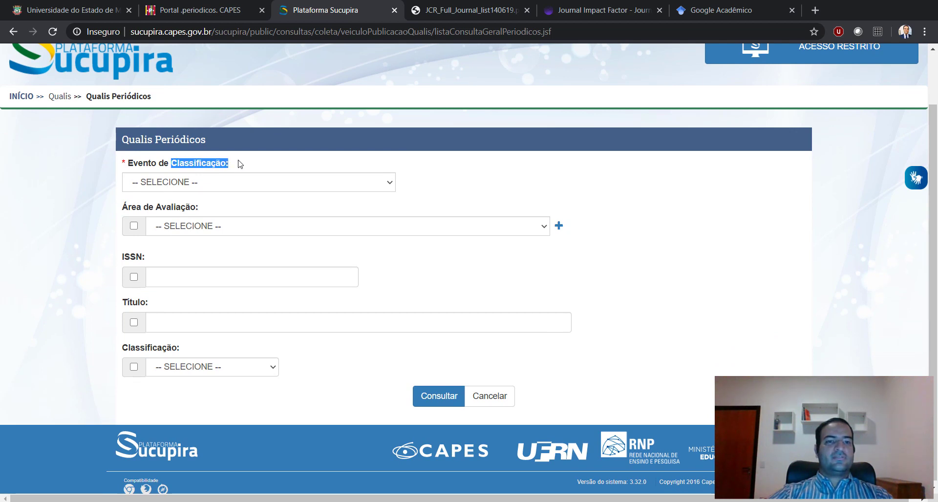
pyautogui.click(322, 163)
pyautogui.click(392, 183)
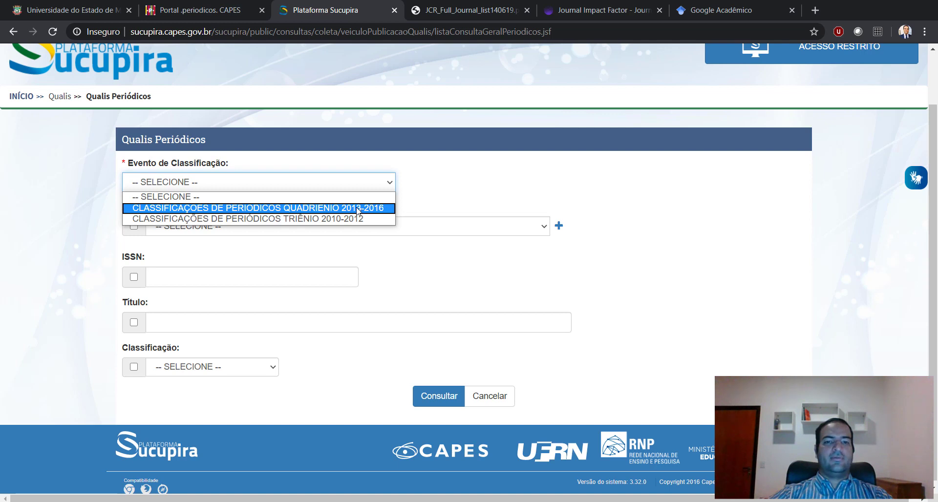
pyautogui.click(358, 208)
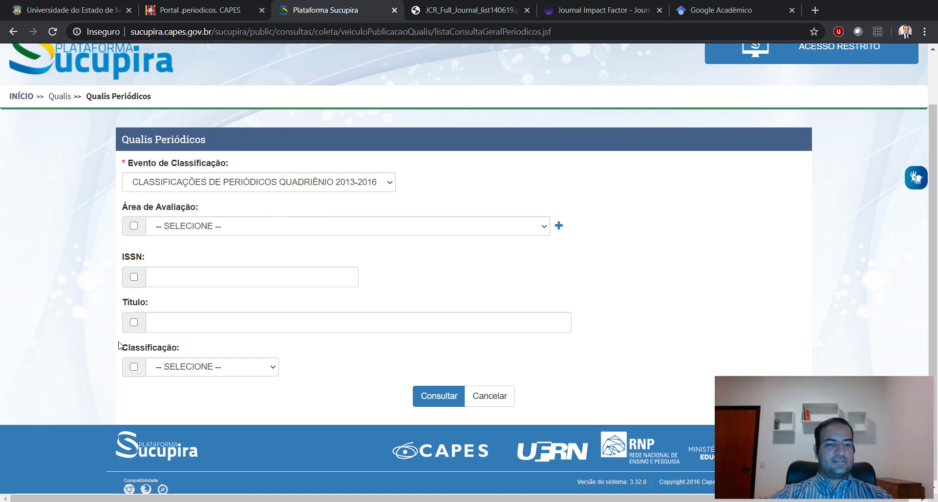
pyautogui.tripleClick(173, 208)
pyautogui.click(132, 210)
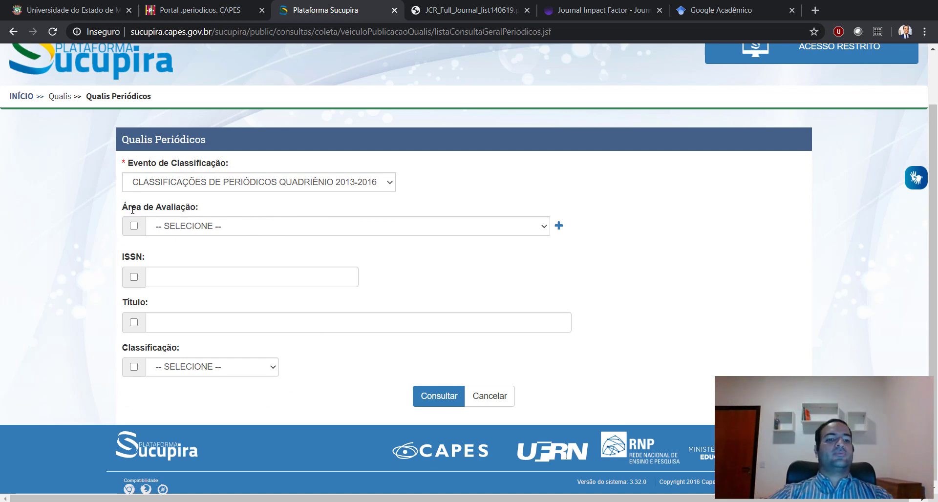
pyautogui.moveTo(125, 206); pyautogui.dragTo(193, 205)
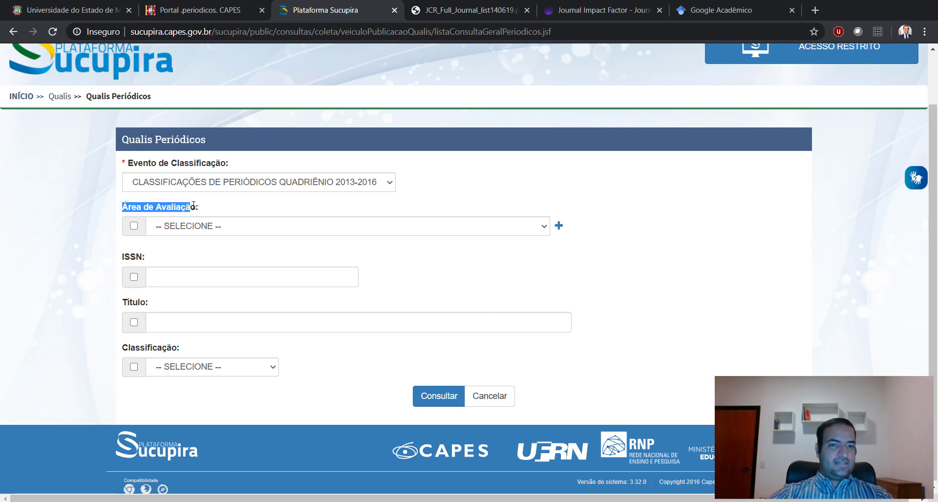
pyautogui.click(192, 204)
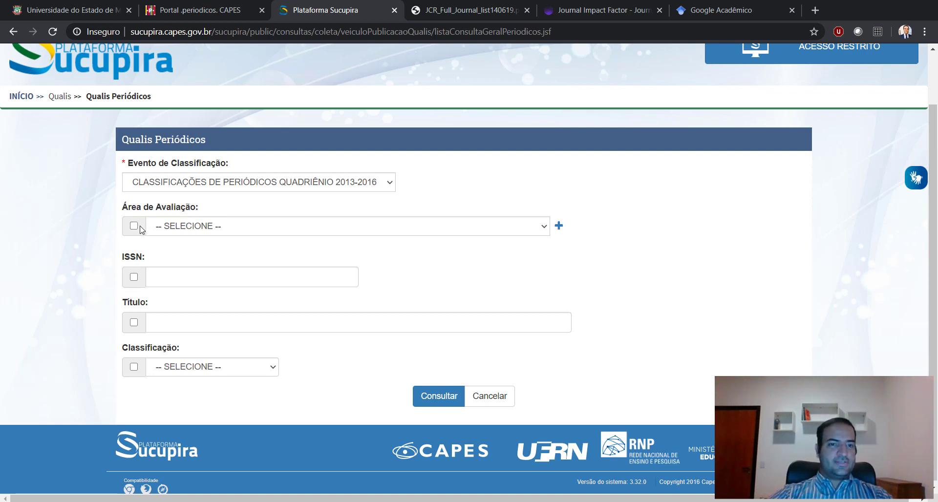
pyautogui.click(133, 226)
pyautogui.click(195, 228)
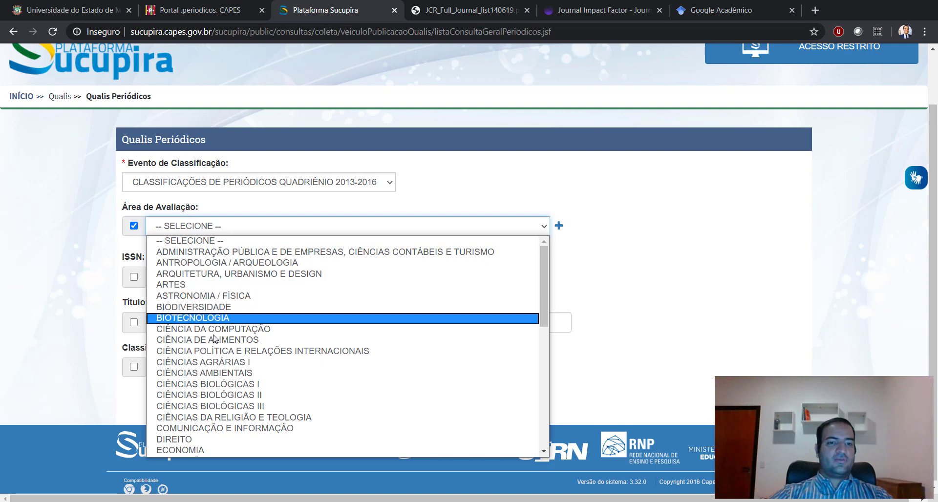
pyautogui.scroll(-5, 292, 350)
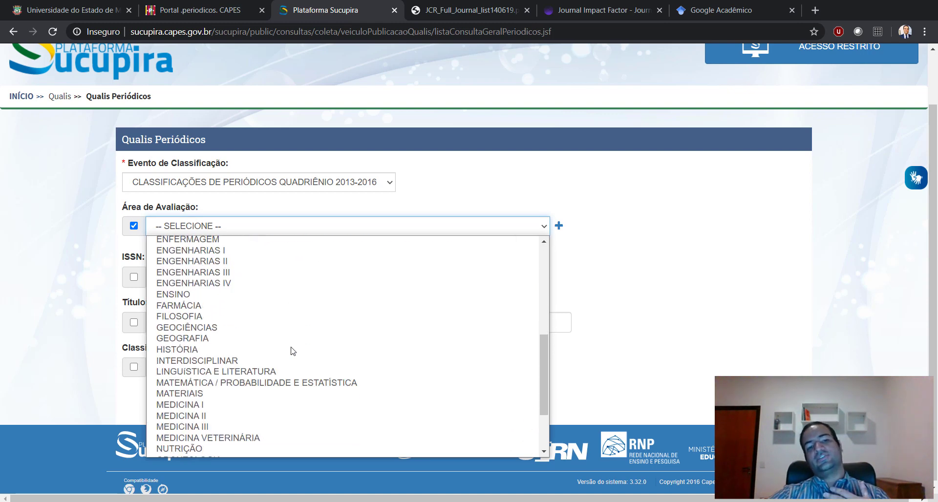
pyautogui.scroll(5, 293, 351)
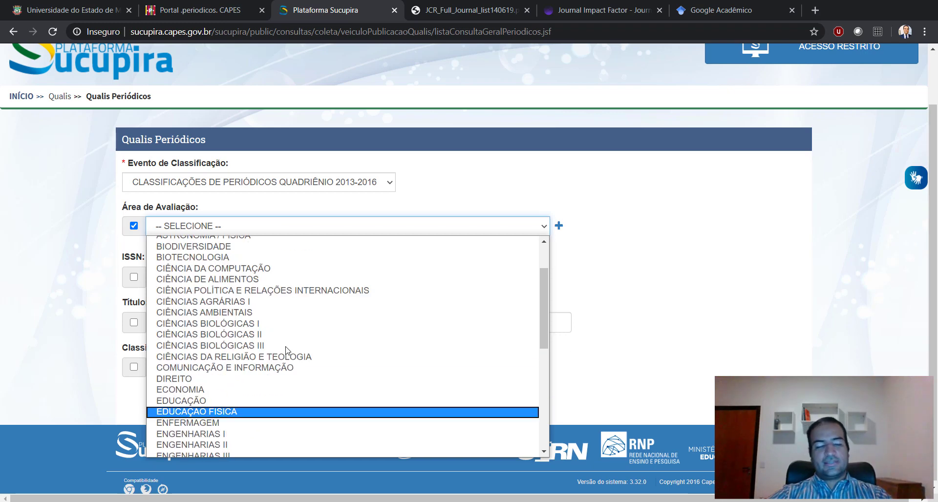
pyautogui.scroll(-3, 281, 352)
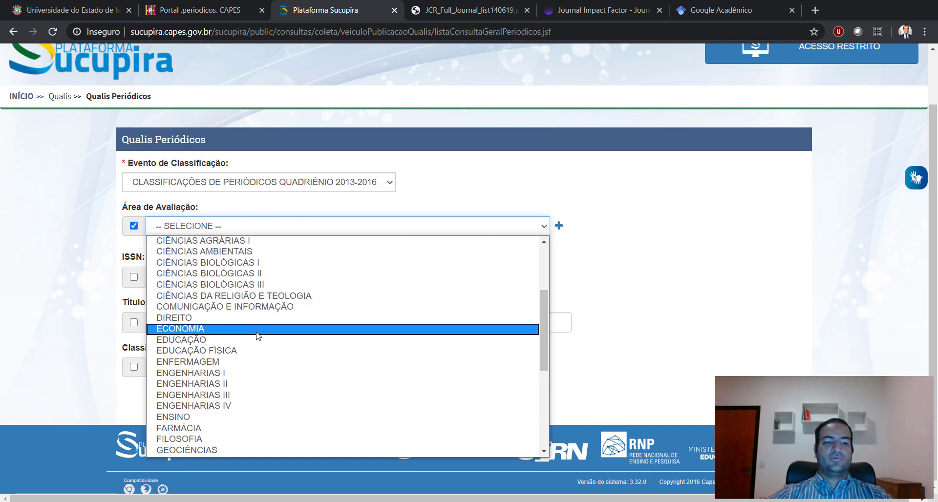
pyautogui.scroll(-3, 255, 328)
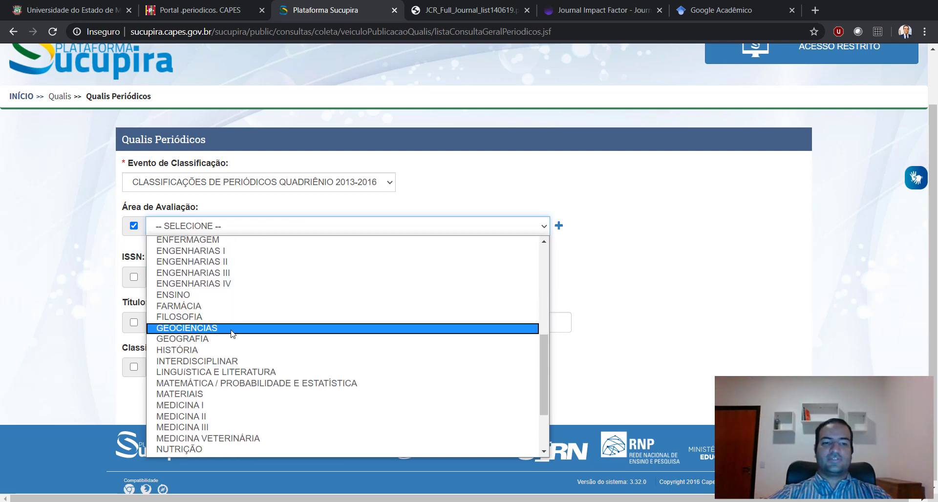
pyautogui.click(51, 297)
pyautogui.click(134, 226)
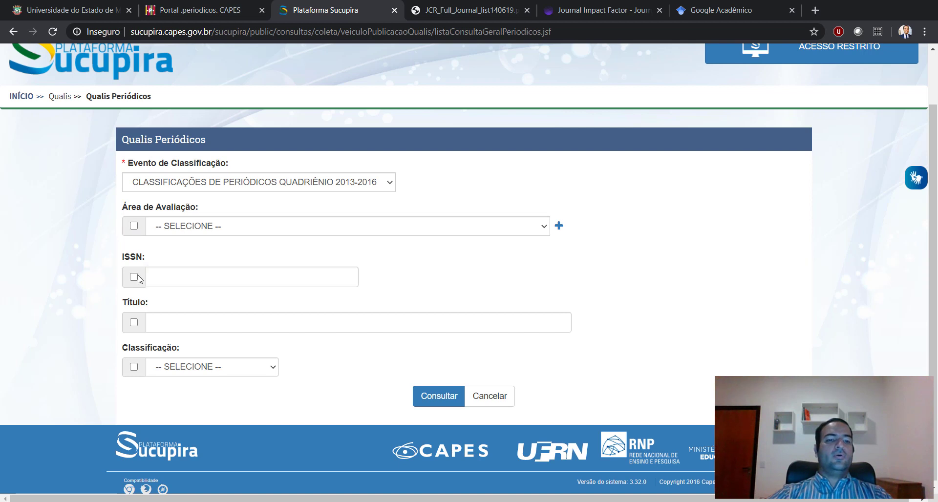
pyautogui.moveTo(118, 264); pyautogui.dragTo(152, 261)
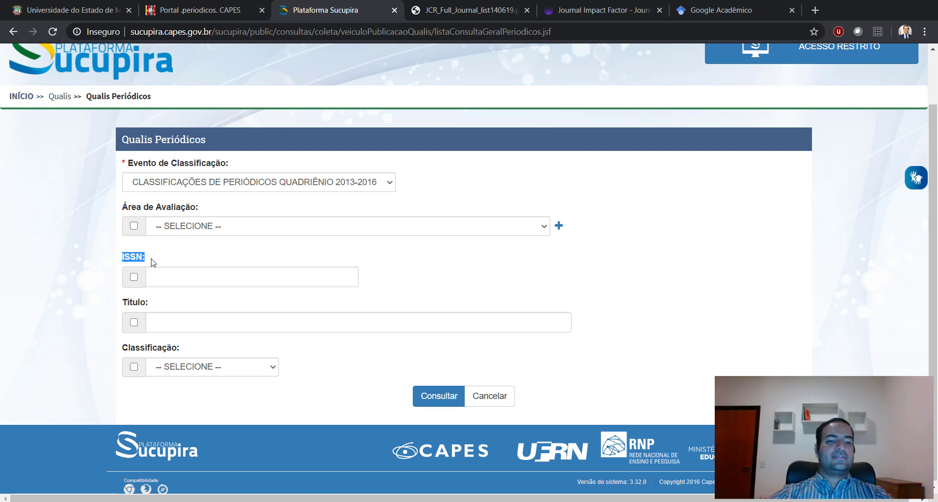
pyautogui.click(151, 262)
pyautogui.click(156, 275)
pyautogui.click(134, 277)
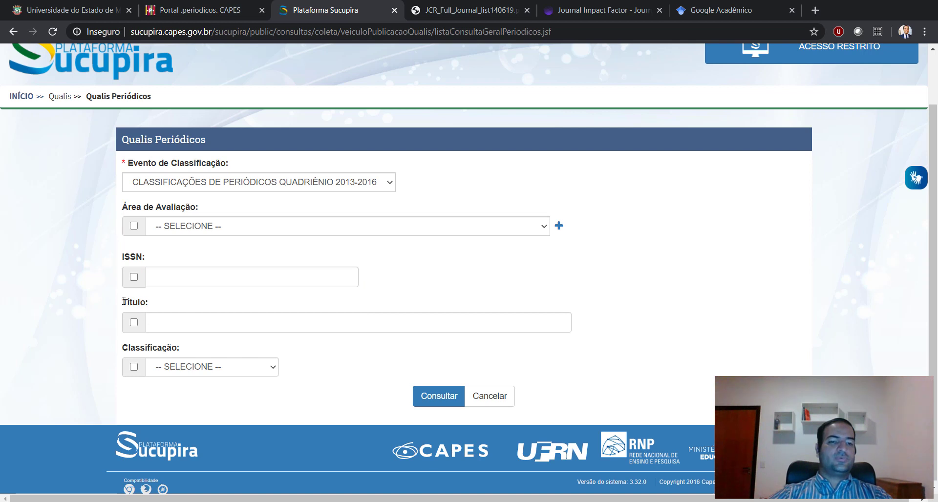
pyautogui.moveTo(124, 301); pyautogui.dragTo(162, 304)
pyautogui.click(161, 303)
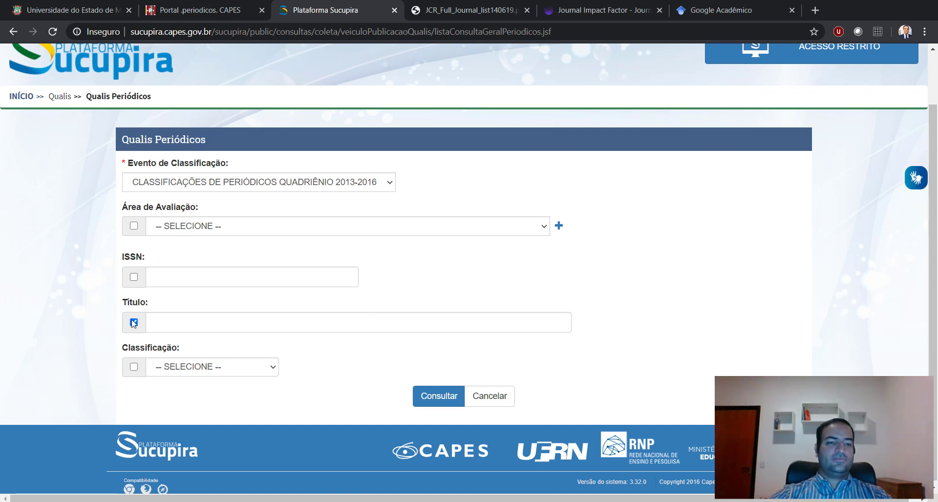
pyautogui.click(134, 322)
pyautogui.click(186, 370)
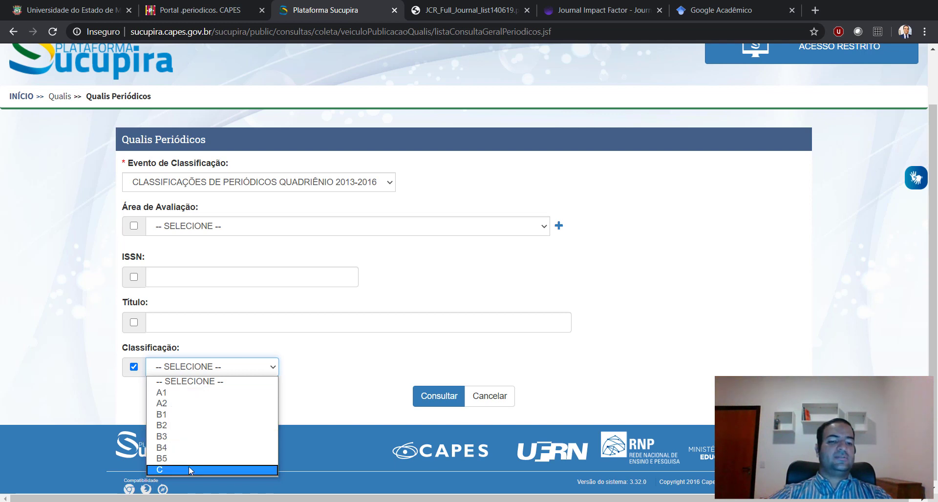
pyautogui.click(109, 377)
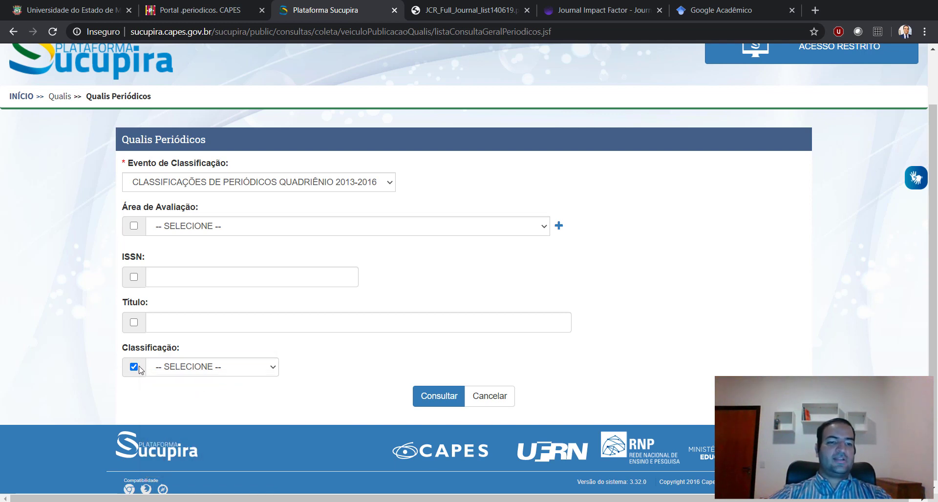
pyautogui.click(99, 342)
pyautogui.scroll(2, 99, 343)
pyautogui.scroll(-2, 99, 342)
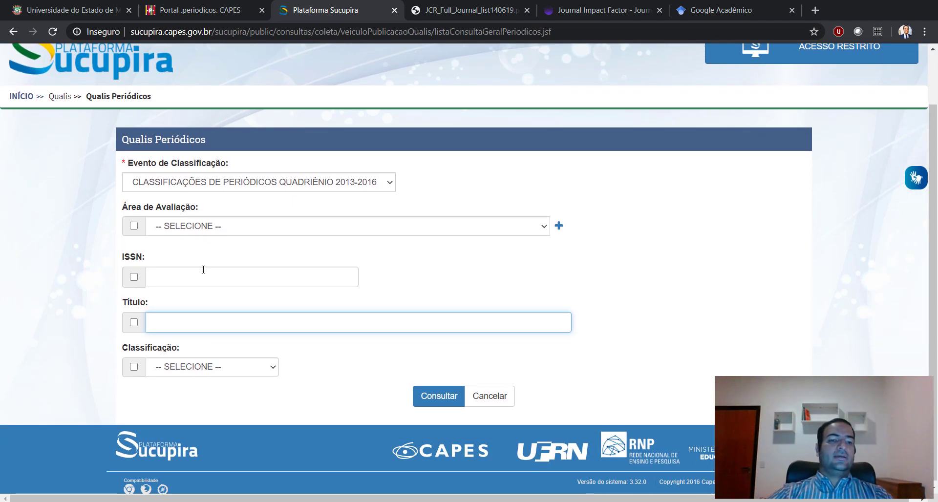
# Search for title 'Agronomy Journal' with the evaluation area set to CIÊNCIAS AMBIENTAIS.
pyautogui.click(203, 234)
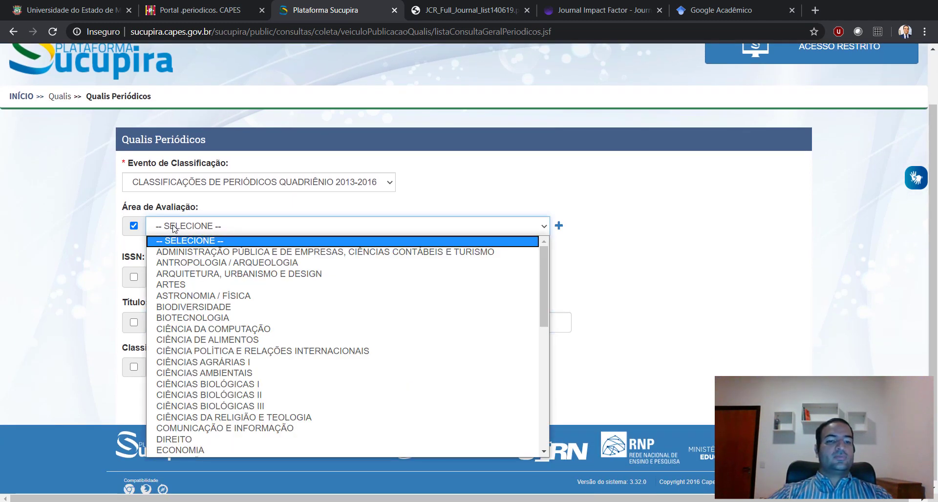
pyautogui.click(229, 373)
pyautogui.click(134, 322)
pyautogui.click(174, 322)
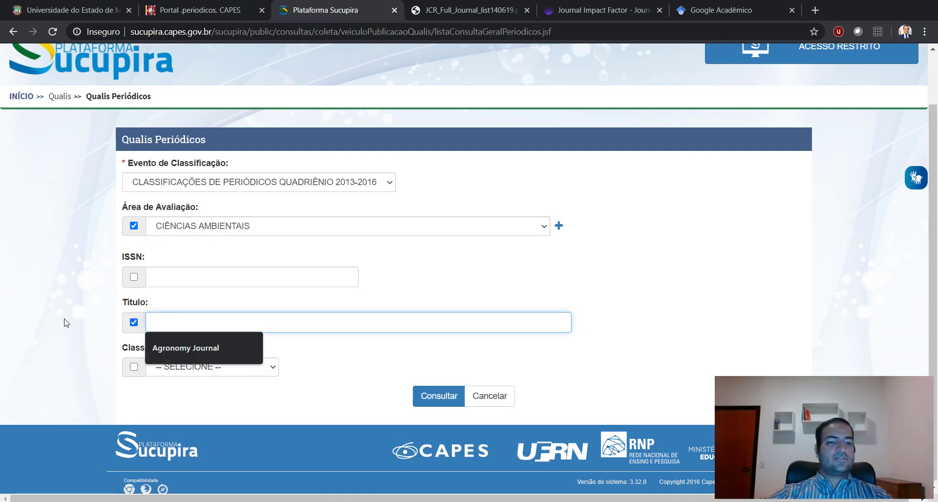
pyautogui.click(198, 348)
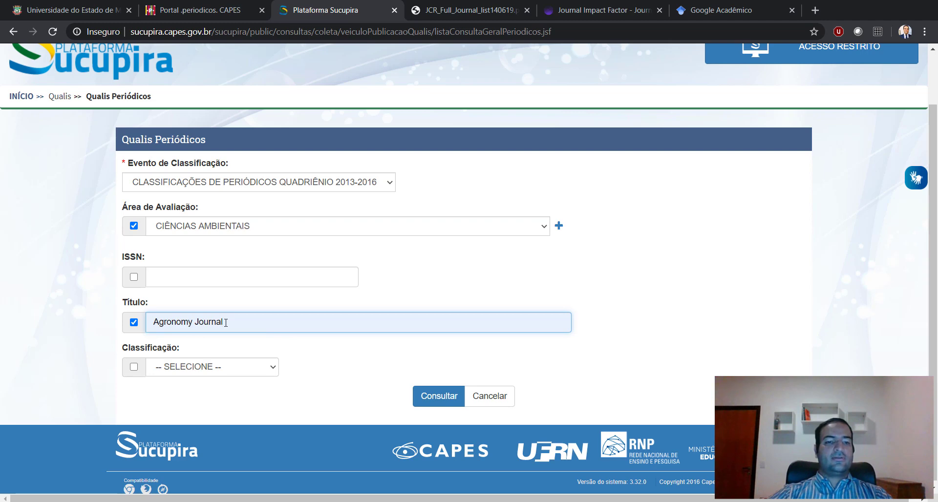
pyautogui.click(436, 397)
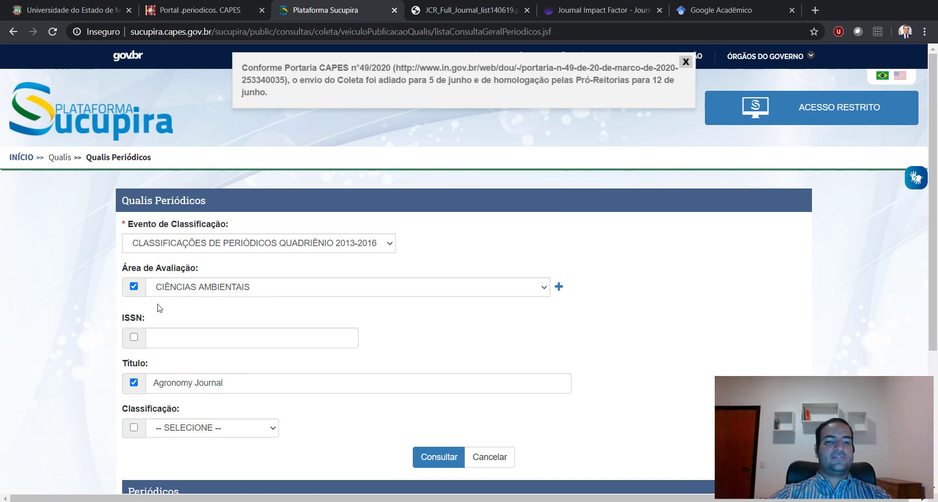
# Highlight the A2 rating for CIÊNCIAS AMBIENTAIS, then untick the Área de Avaliação filter.
pyautogui.scroll(-3, 288, 388)
pyautogui.moveTo(526, 431); pyautogui.dragTo(581, 422)
pyautogui.doubleClick(683, 422)
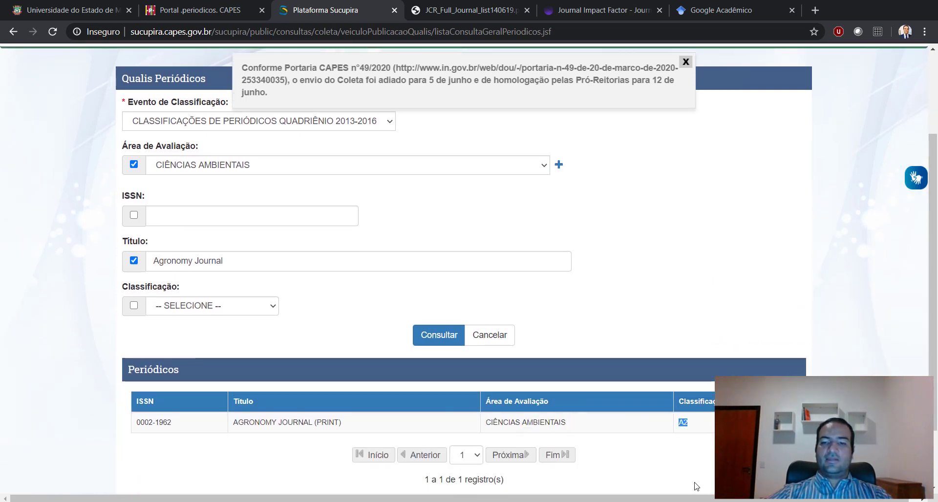
pyautogui.click(681, 455)
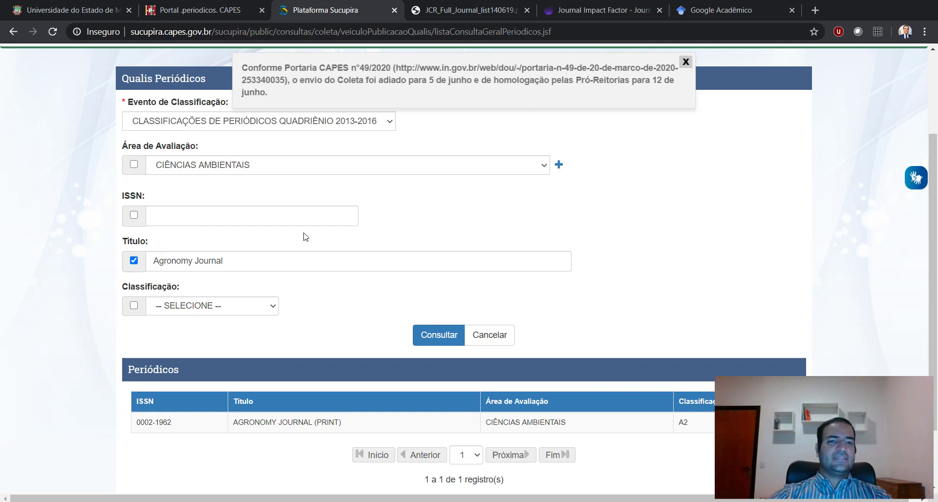
# Rerun the 'Agronomy Journal' title search across all evaluation areas and scroll the results.
pyautogui.click(442, 342)
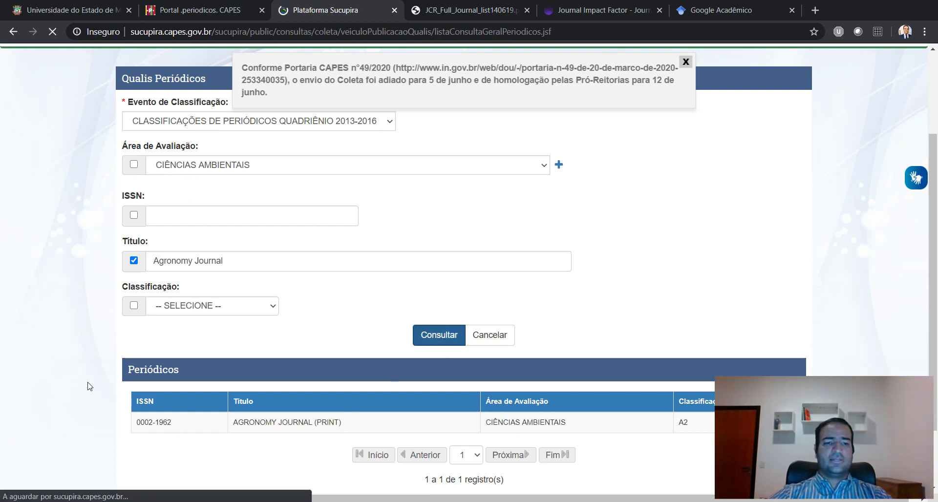
pyautogui.scroll(-1, 356, 382)
pyautogui.scroll(-1, 347, 374)
pyautogui.scroll(2, 337, 372)
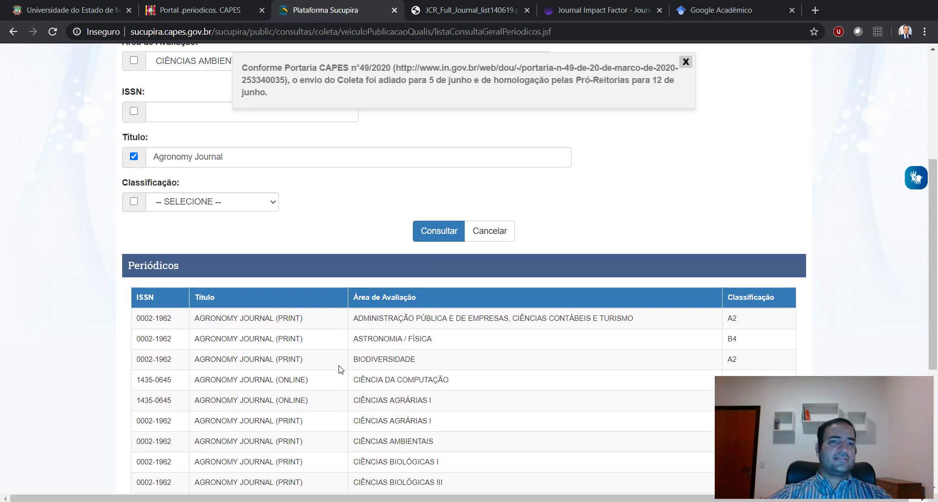
pyautogui.scroll(-4, 331, 366)
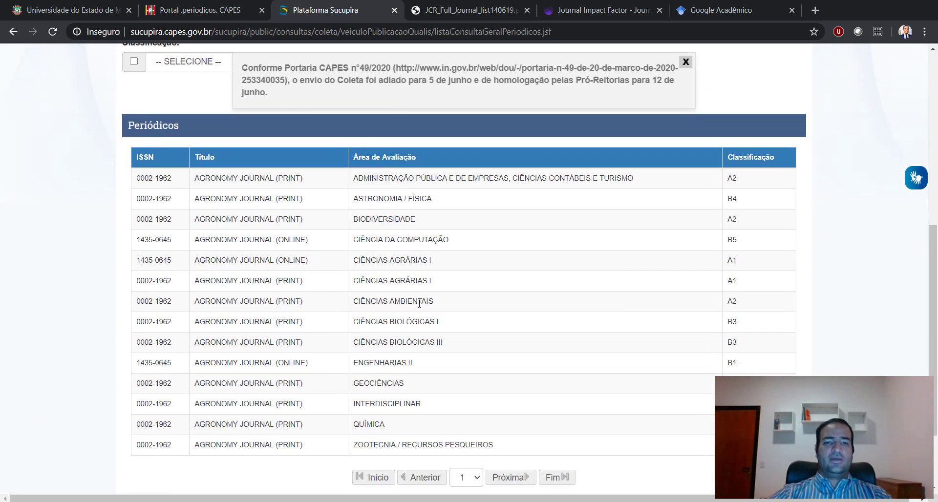
# Highlight the A2 rating in CIÊNCIAS AMBIENTAIS and A1 in CIÊNCIAS AGRÁRIAS I.
pyautogui.moveTo(418, 300); pyautogui.dragTo(744, 308)
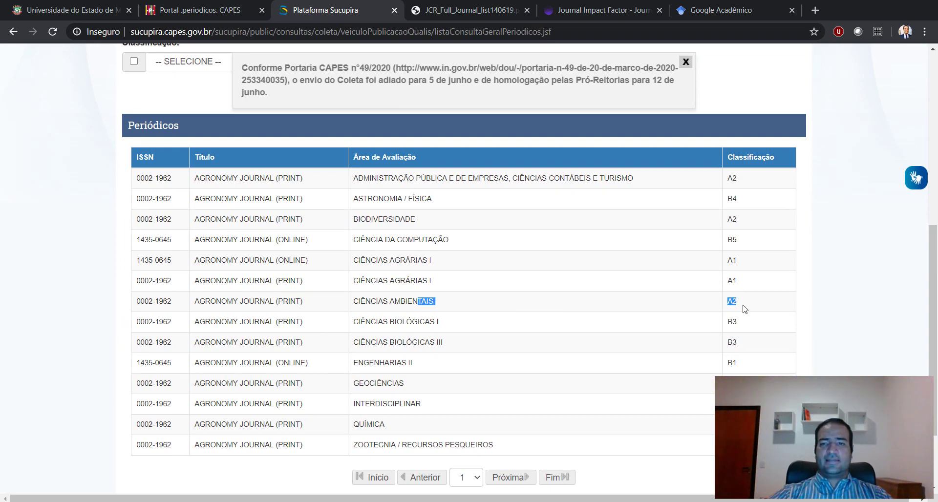
pyautogui.click(714, 310)
pyautogui.moveTo(410, 281); pyautogui.dragTo(740, 290)
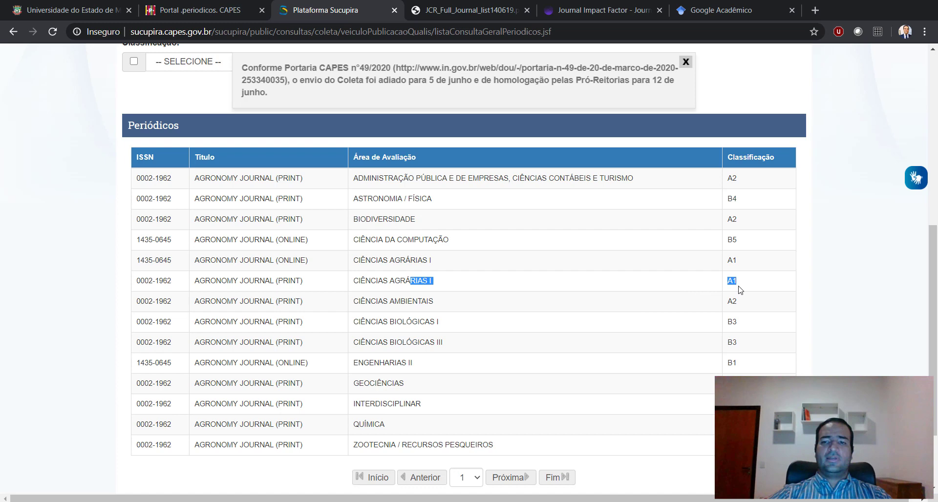
pyautogui.click(462, 394)
pyautogui.scroll(6, 351, 383)
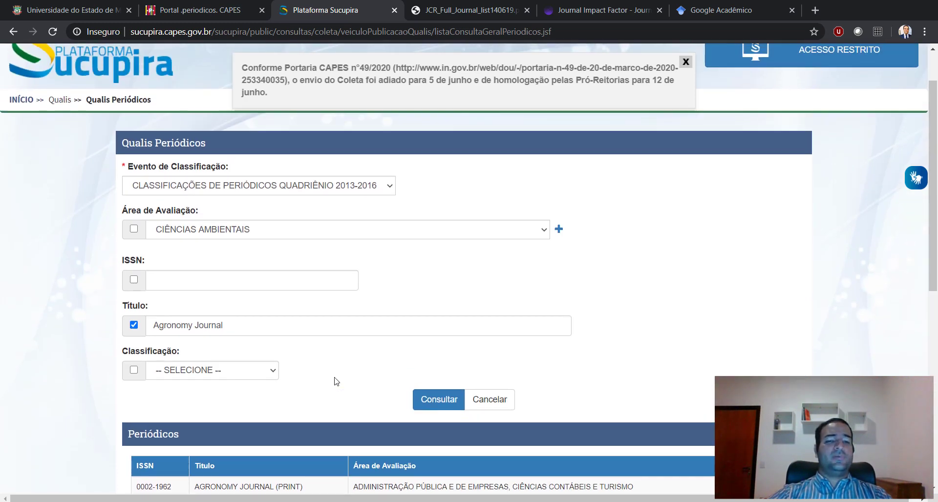
pyautogui.scroll(1, 337, 382)
pyautogui.scroll(-1, 331, 380)
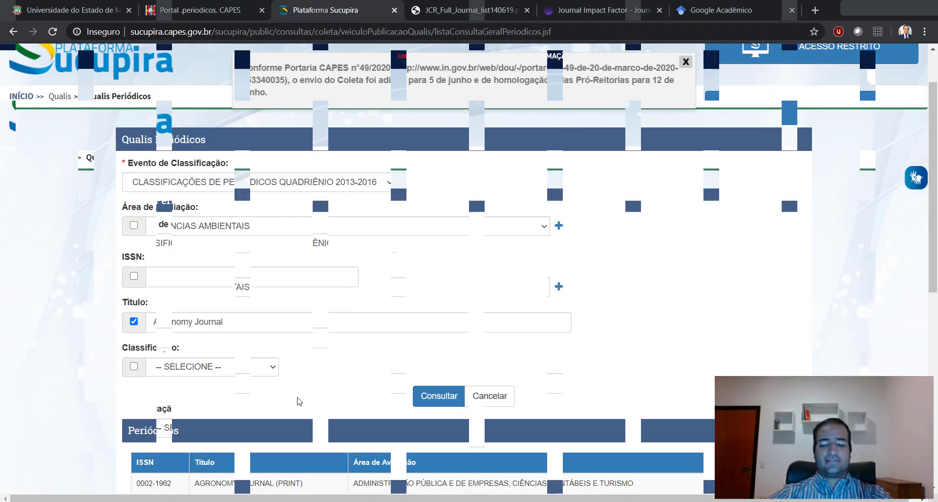
pyautogui.scroll(1, 298, 397)
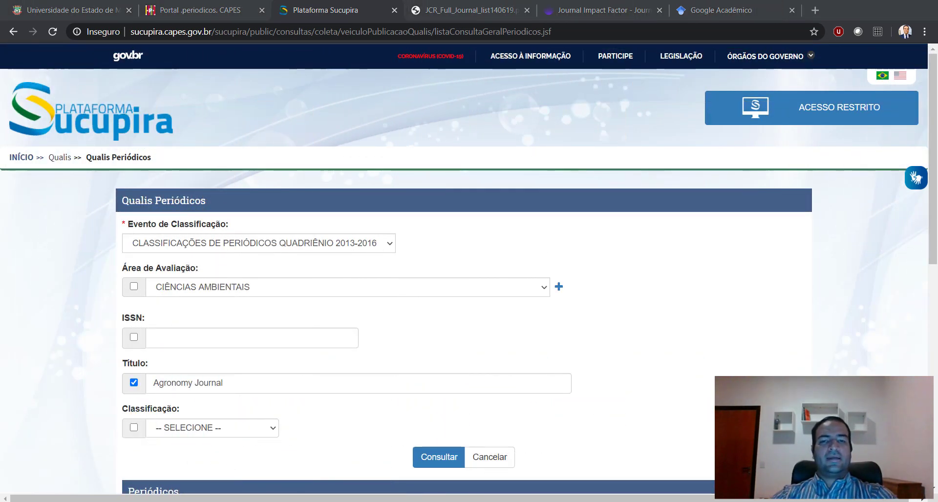
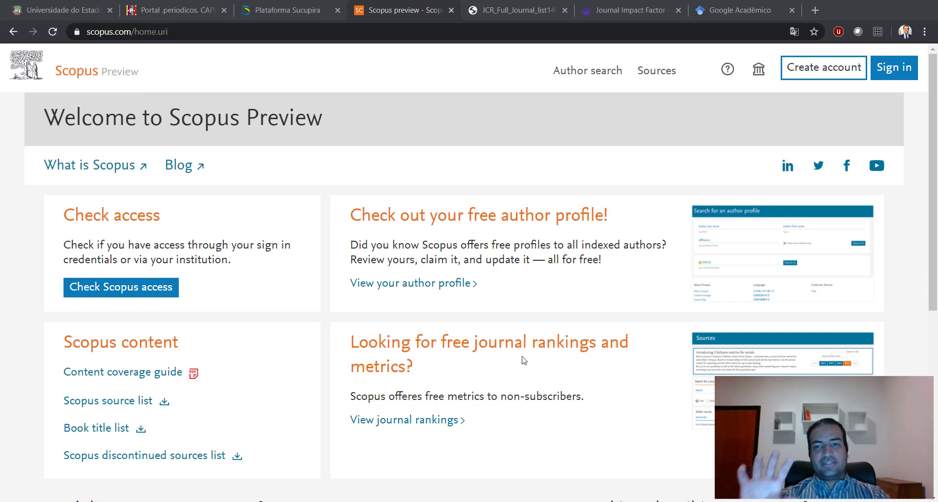
# Compare the JCR full journal list PDF with the Journal Citation Reports page and highlight its heading.
pyautogui.click(518, 10)
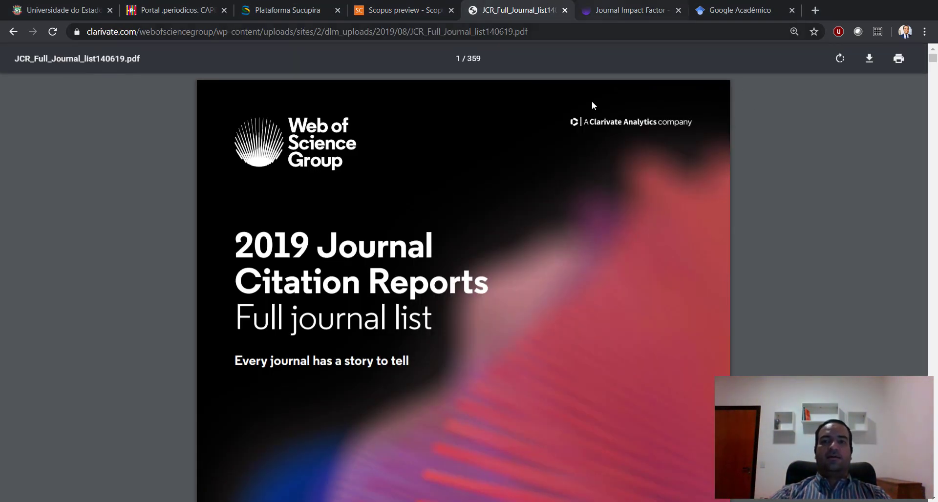
pyautogui.click(623, 10)
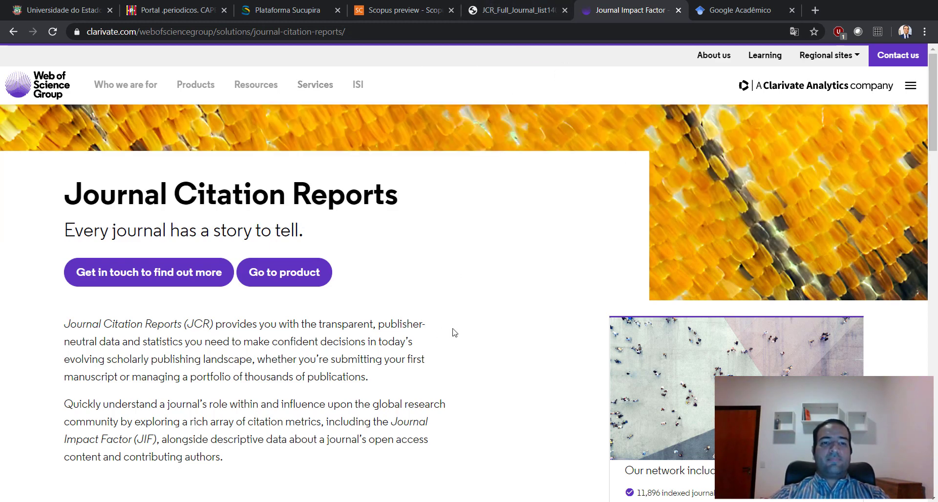
pyautogui.moveTo(83, 196); pyautogui.dragTo(420, 198)
# Return to the 2019 JCR full journal list PDF and scroll down into its SCIE/SSCI journal tables.
pyautogui.click(500, 9)
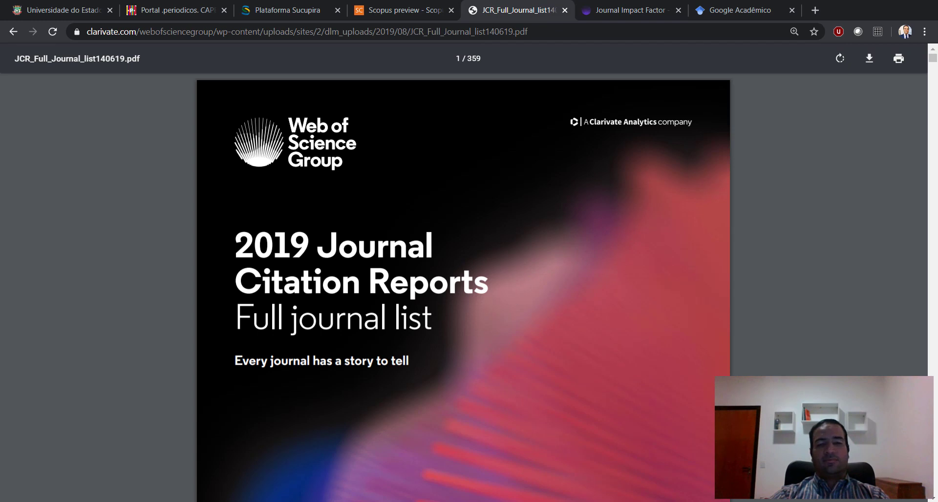
pyautogui.scroll(-1, 367, 343)
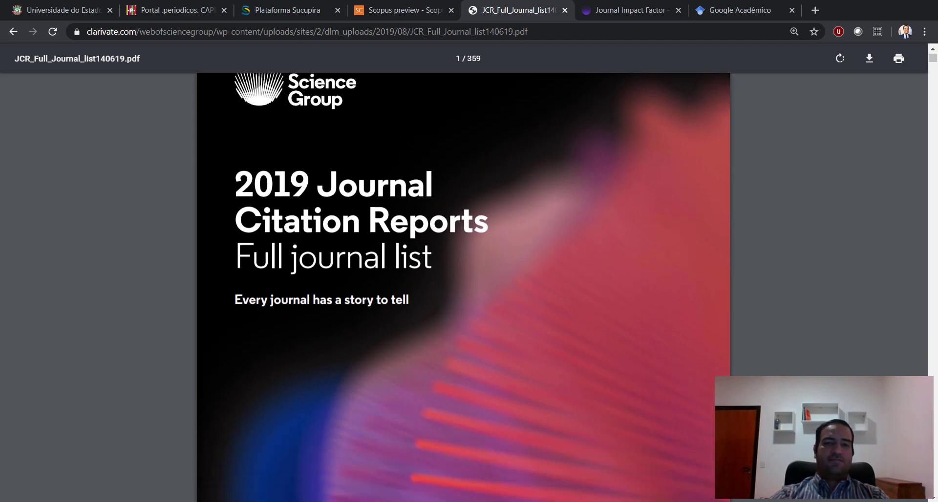
pyautogui.scroll(1, 456, 321)
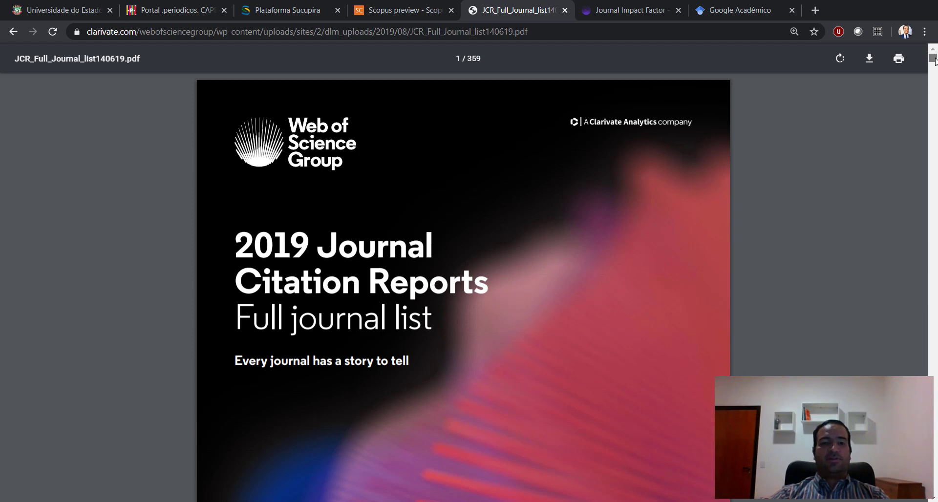
pyautogui.moveTo(934, 58); pyautogui.dragTo(935, 130)
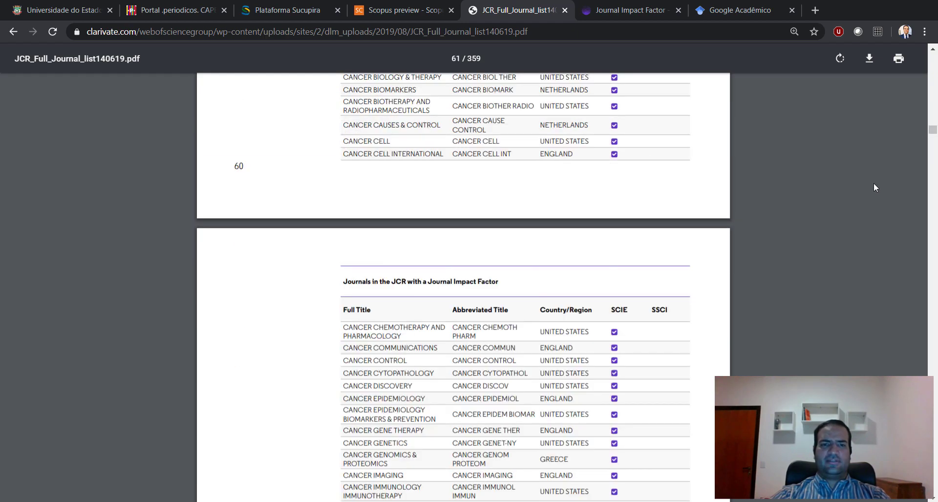
# Search the JCR PDF for 'brasileira de' and step through the first three matches.
pyautogui.hotkey('ctrl', 'f')
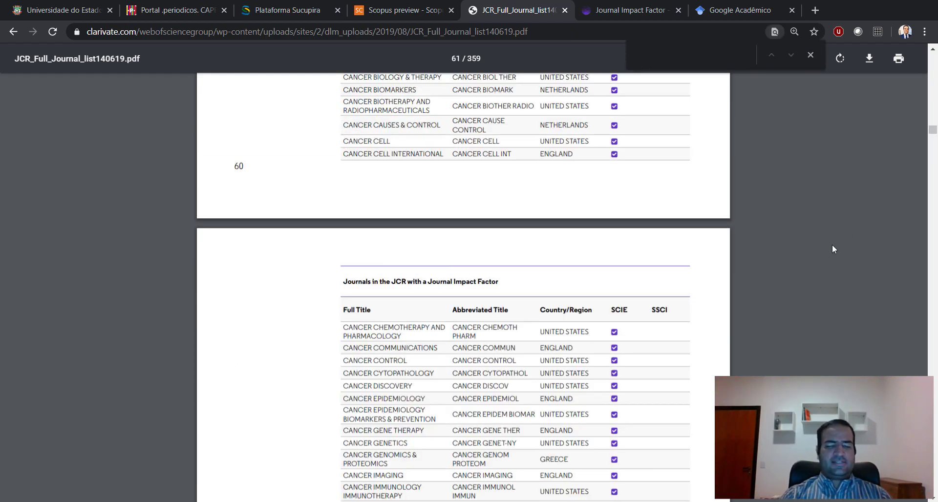
pyautogui.write('brasil')
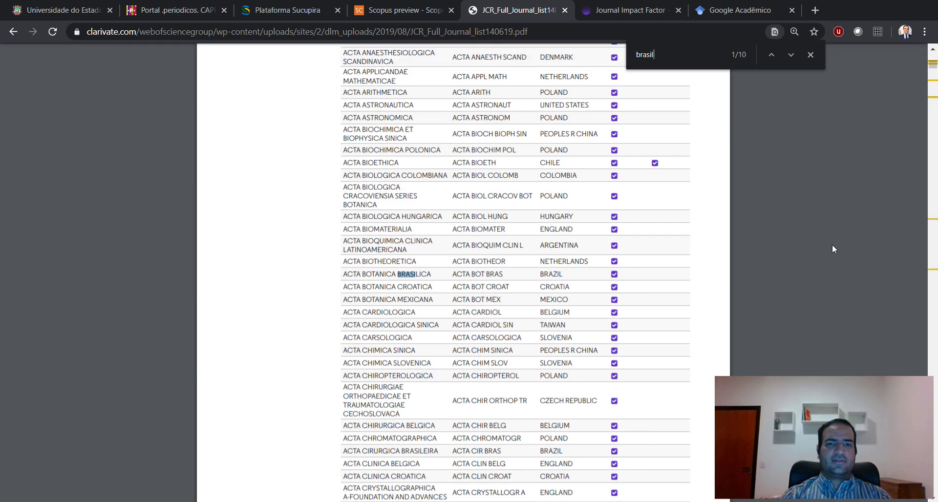
pyautogui.write('eir')
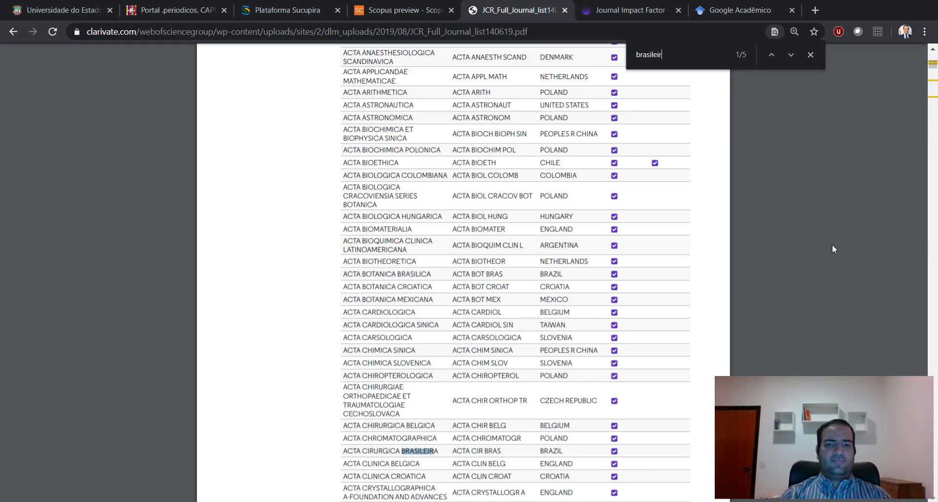
pyautogui.press('Return')
pyautogui.write('a de')
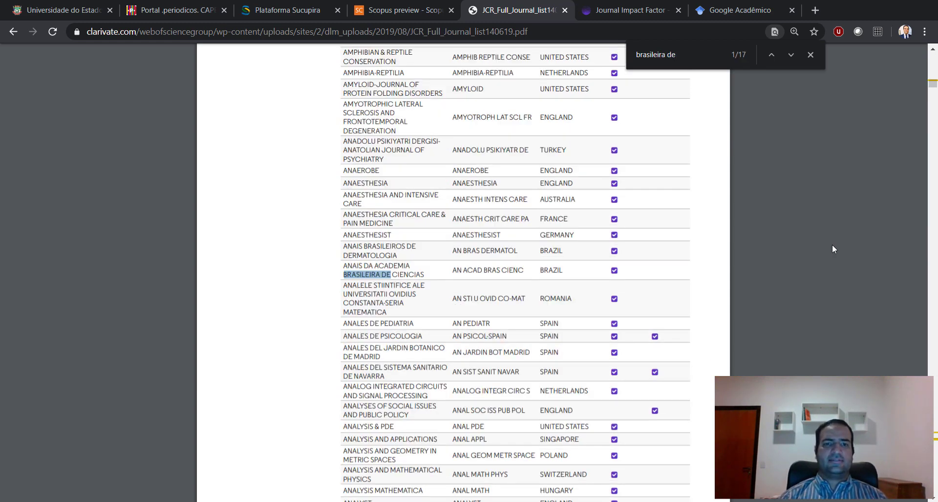
pyautogui.press('Return')
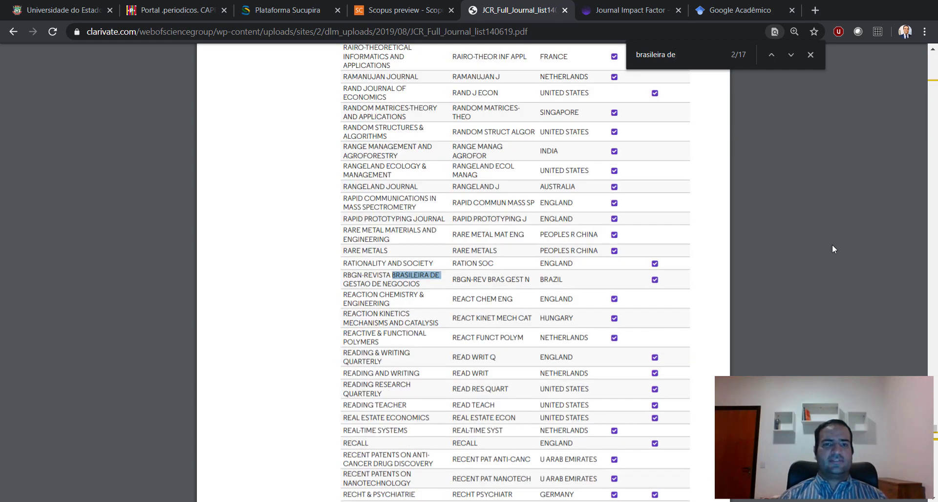
pyautogui.press('Return')
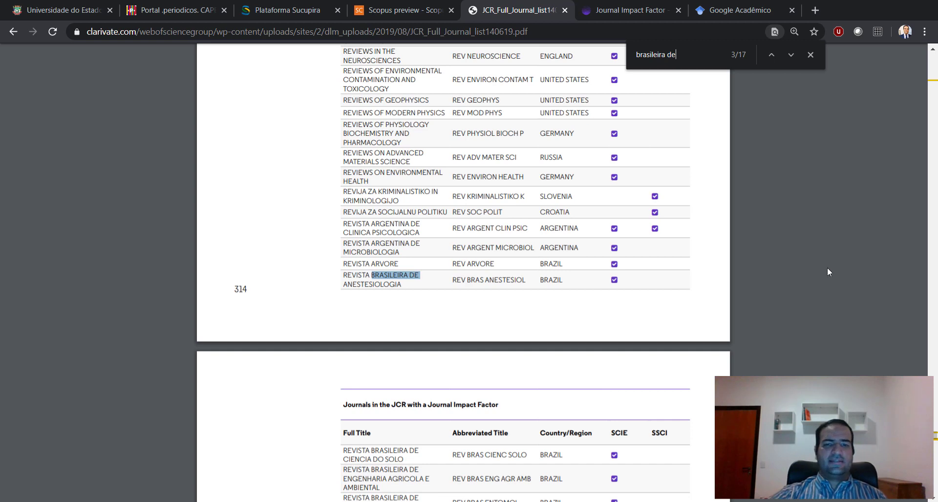
# Scroll through the REVISTA BRASILEIRA DE journals, then return to the Journal Citation Reports page.
pyautogui.scroll(-2, 829, 256)
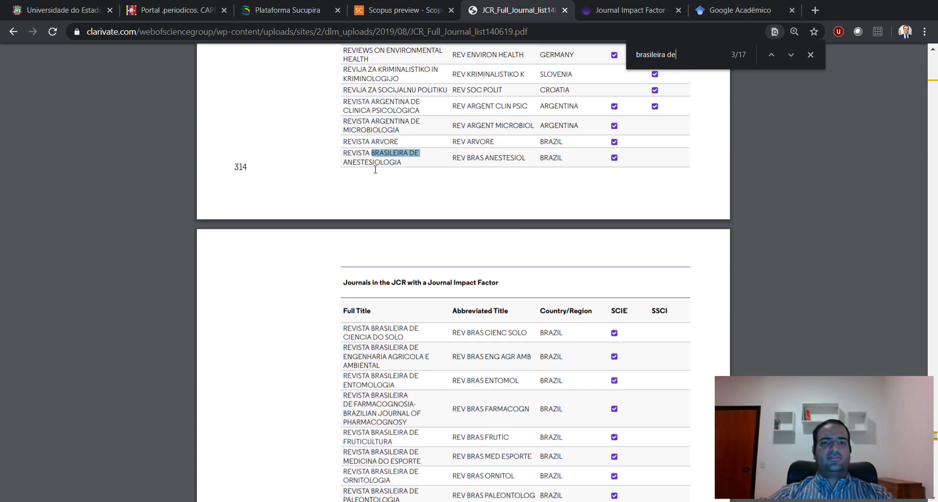
pyautogui.scroll(-2, 406, 218)
pyautogui.scroll(-1, 399, 234)
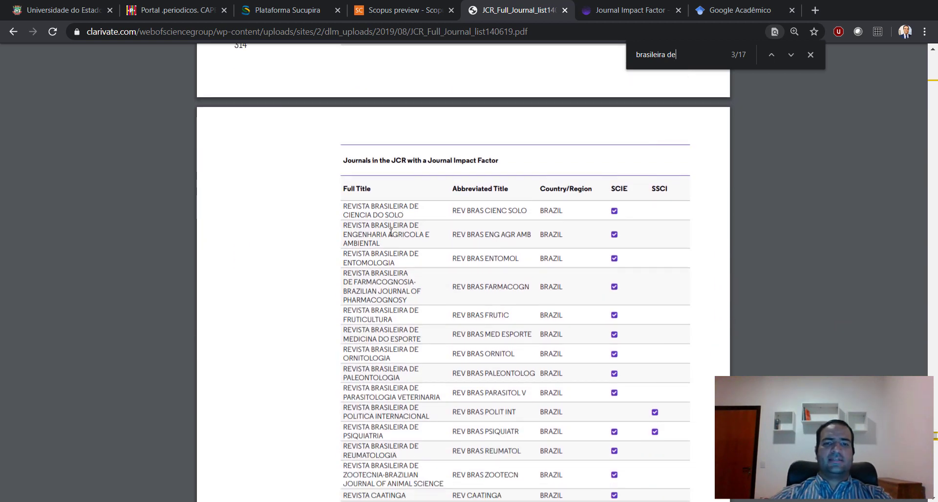
pyautogui.scroll(-1, 364, 229)
pyautogui.scroll(-10, 452, 272)
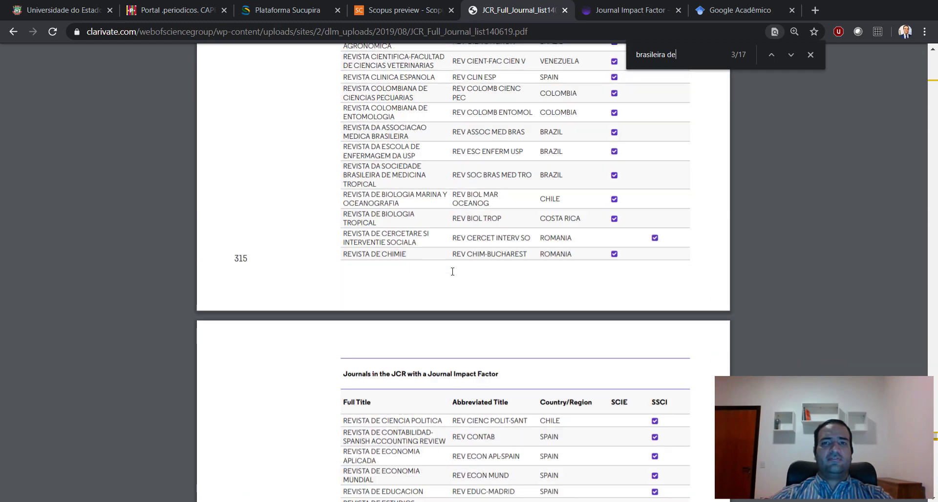
pyautogui.click(630, 10)
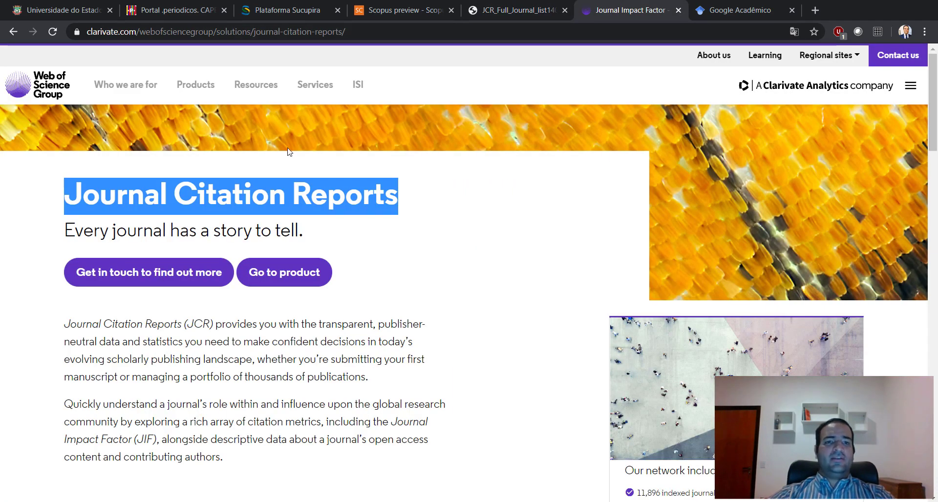
# Open the JCR product's InCites sign-in page, then move on to Google Scholar.
pyautogui.click(478, 215)
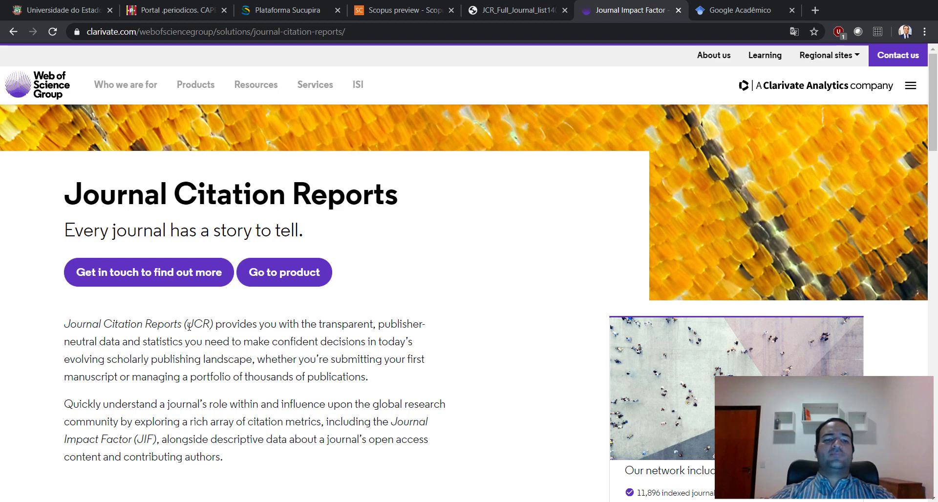
pyautogui.click(293, 271)
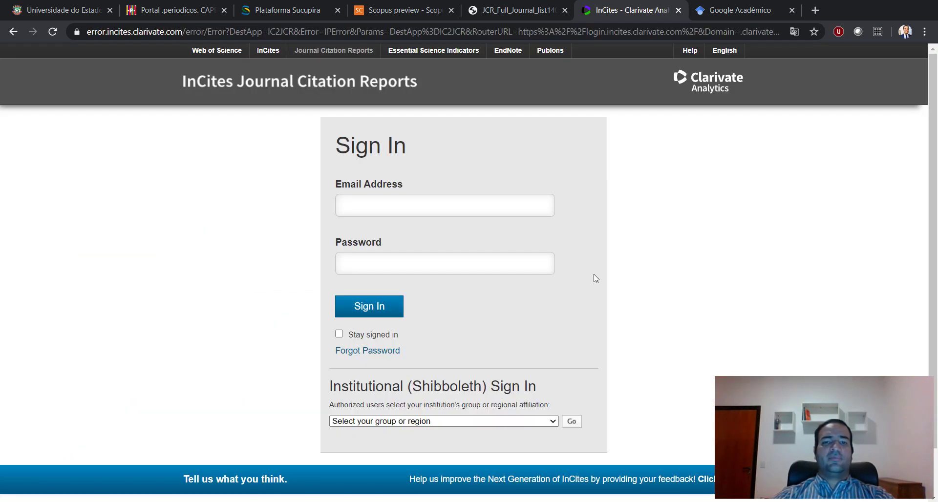
pyautogui.click(508, 211)
pyautogui.click(623, 218)
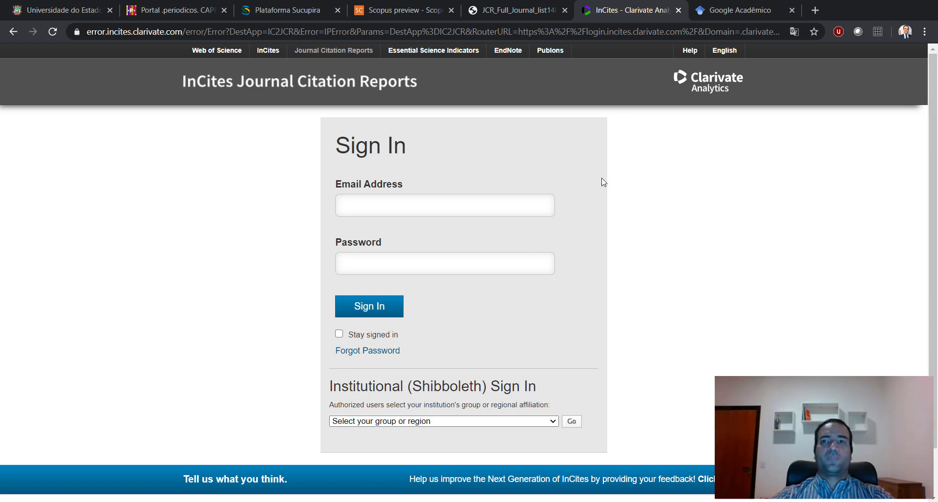
pyautogui.click(733, 10)
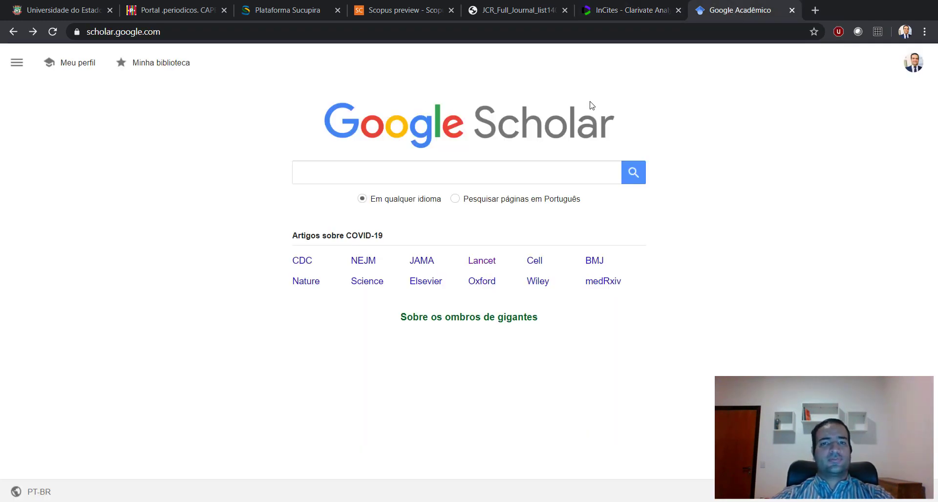
# Open Google Scholar's Métricas ranking of top publications from the side menu.
pyautogui.click(16, 71)
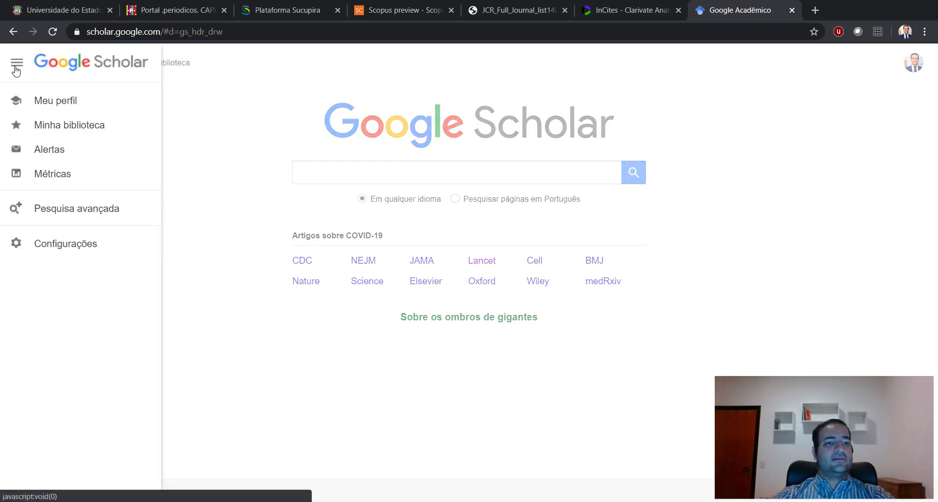
pyautogui.click(54, 181)
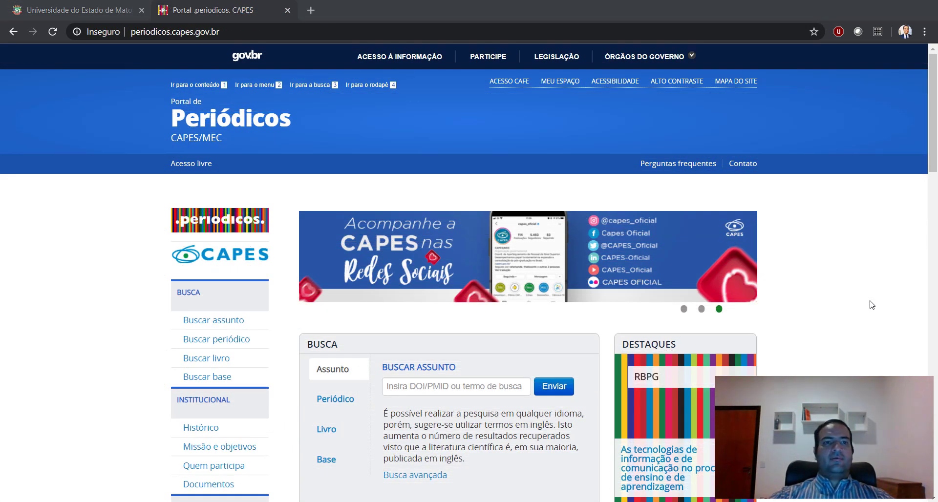
# Review the Busca panel on the CAPES Periódicos home page, then open ACESSO CAFe.
pyautogui.doubleClick(103, 317)
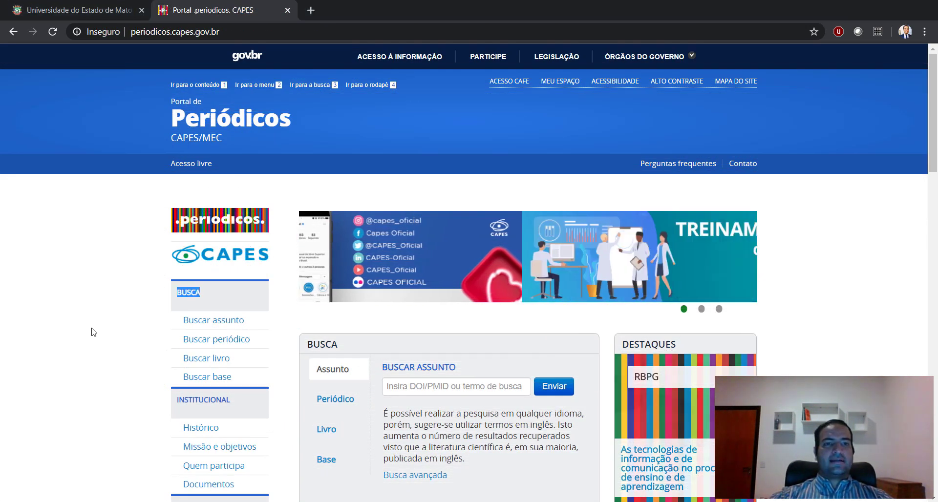
pyautogui.scroll(-3, 93, 332)
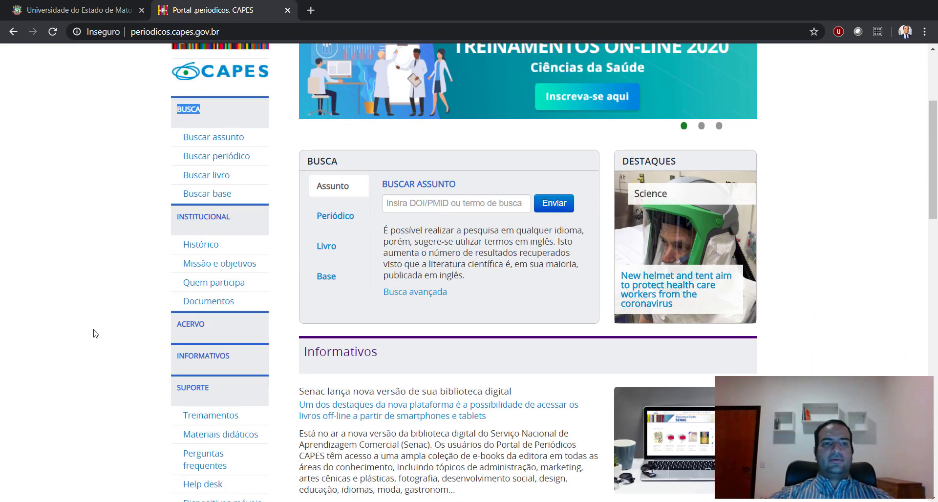
pyautogui.scroll(3, 93, 333)
pyautogui.scroll(2, 97, 332)
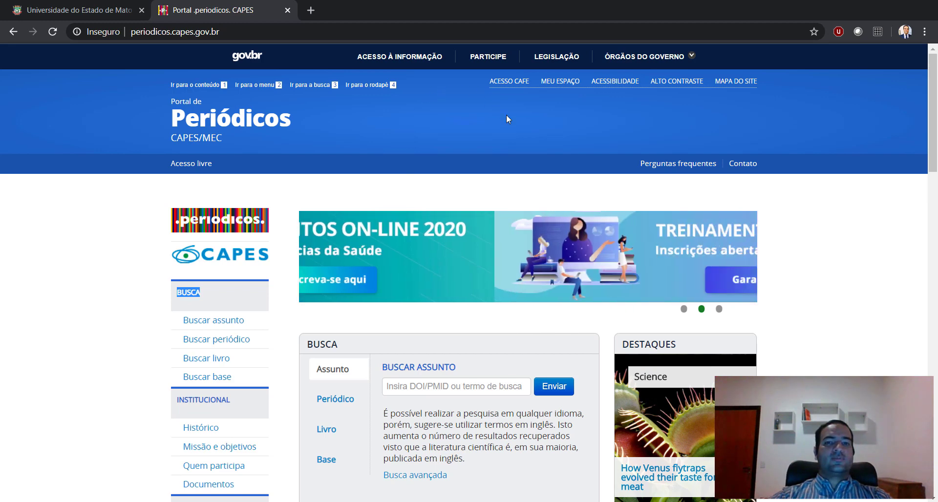
pyautogui.click(518, 83)
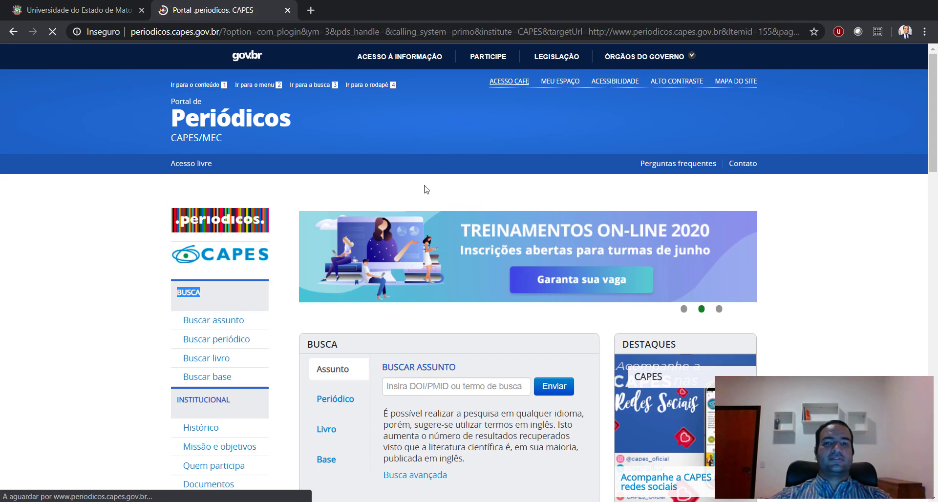
# Search the CAFe institution list for 'unemat', select UNEMAT, and submit.
pyautogui.scroll(-2, 540, 303)
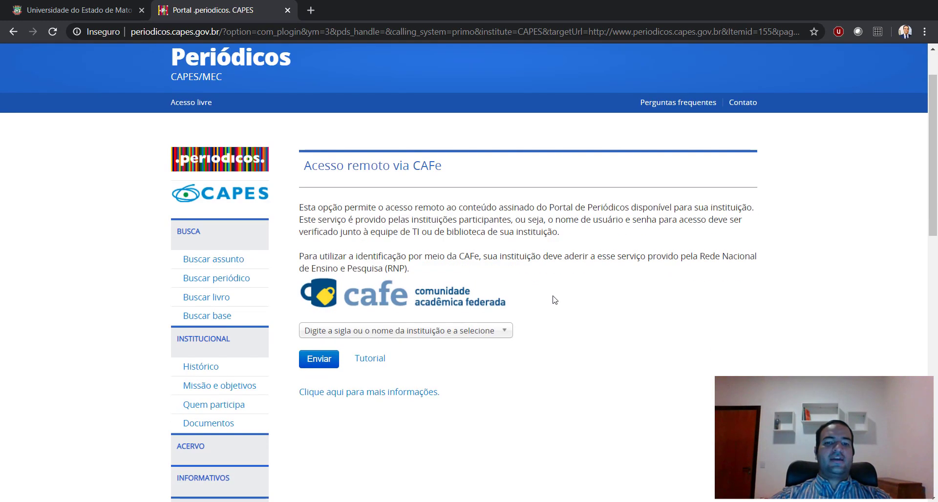
pyautogui.scroll(-1, 555, 300)
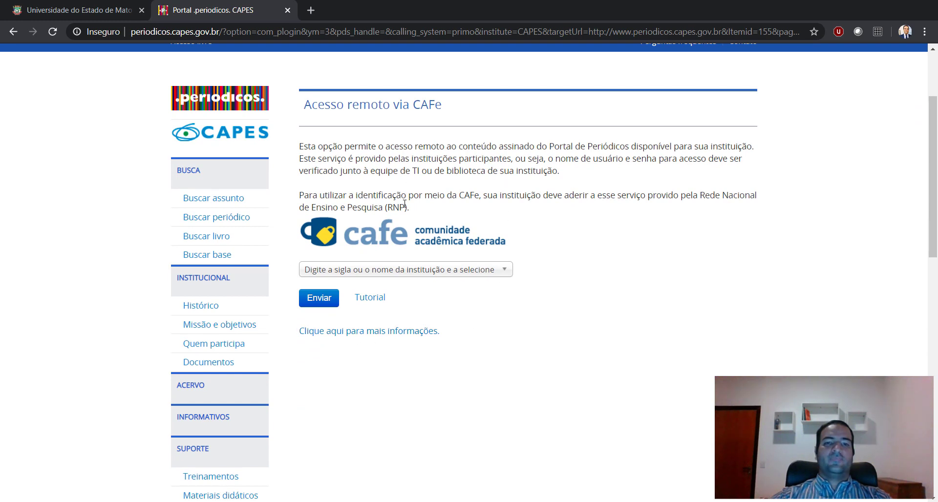
pyautogui.click(336, 272)
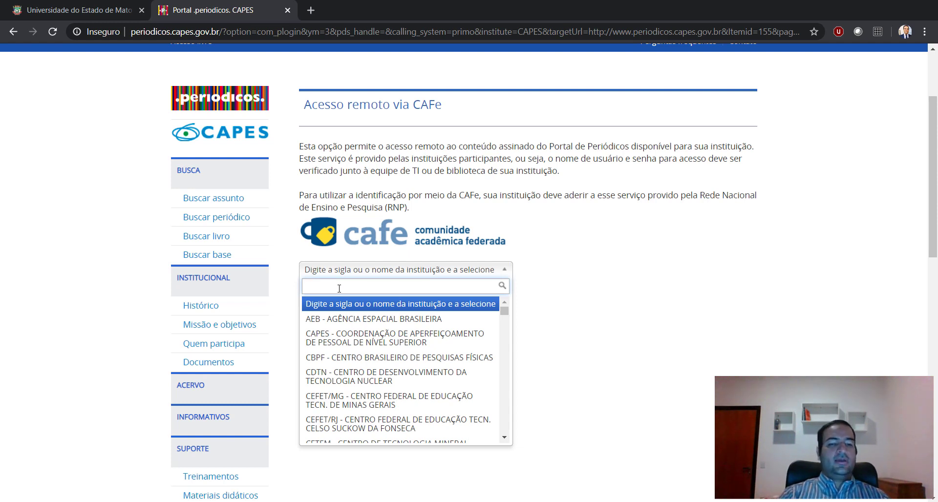
pyautogui.write('unemat')
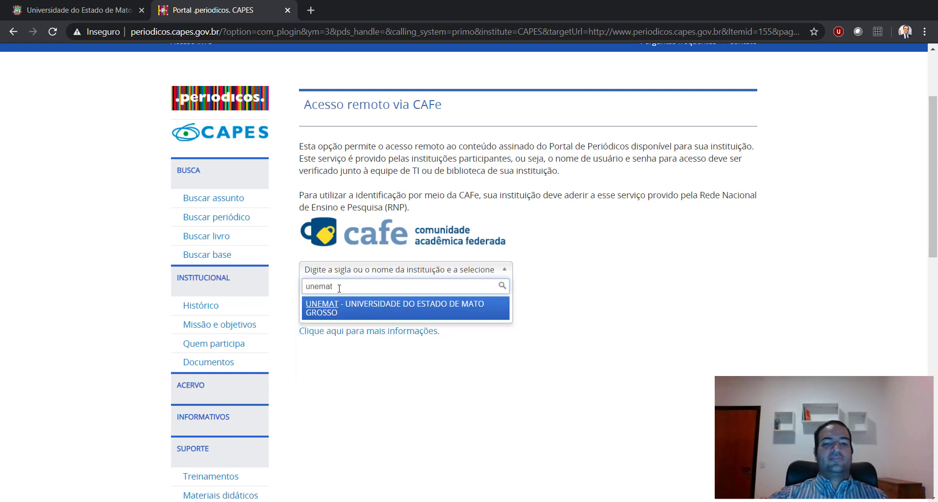
pyautogui.click(322, 315)
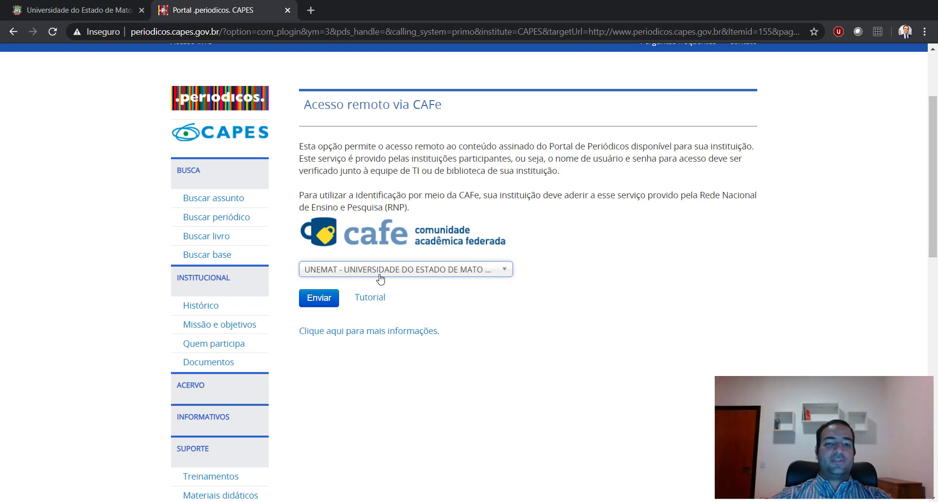
pyautogui.click(318, 298)
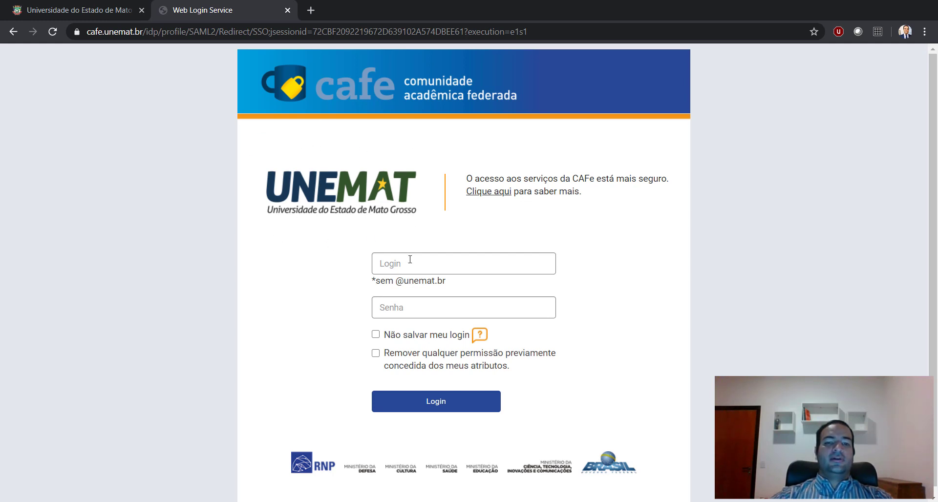
# Enter the UNEMAT login and password on the university's page and sign in.
pyautogui.moveTo(385, 282); pyautogui.dragTo(450, 287)
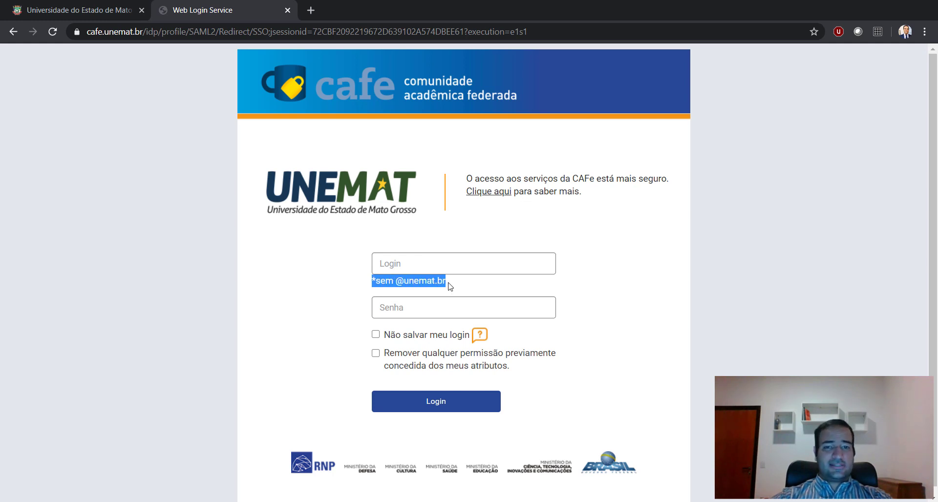
pyautogui.click(450, 287)
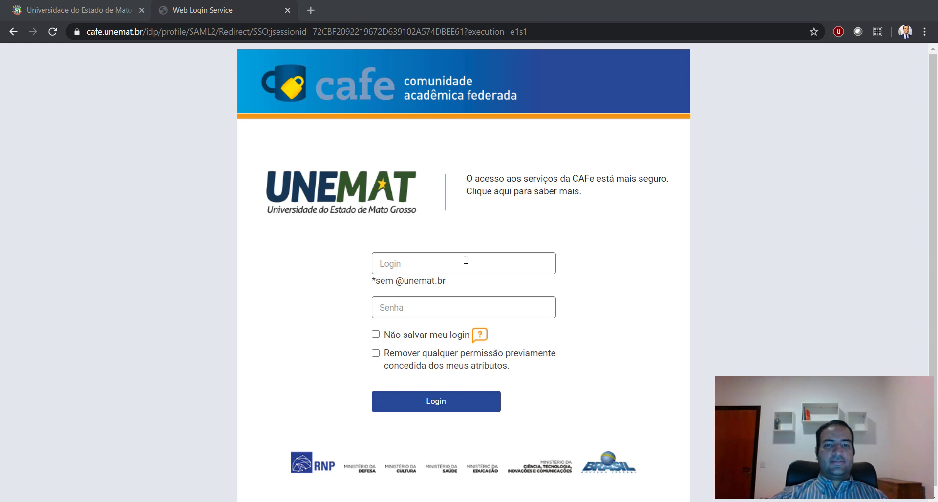
pyautogui.moveTo(377, 281); pyautogui.dragTo(447, 282)
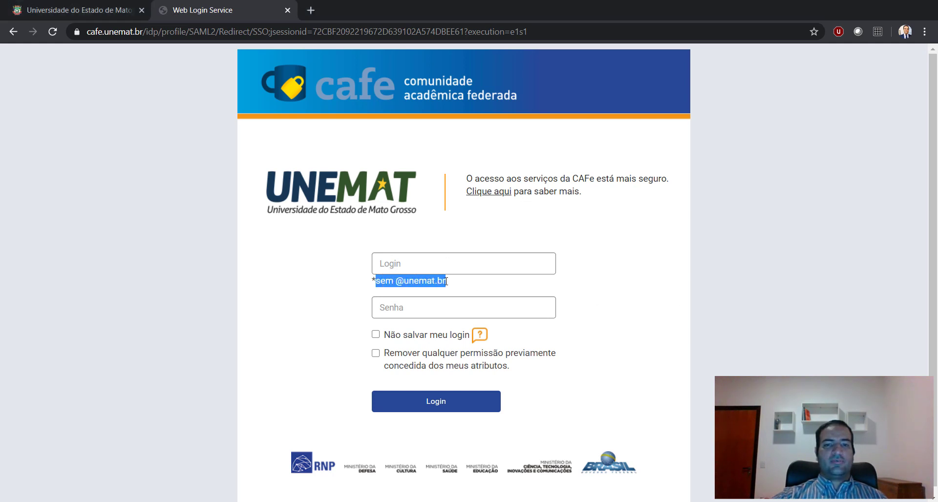
pyautogui.click(446, 281)
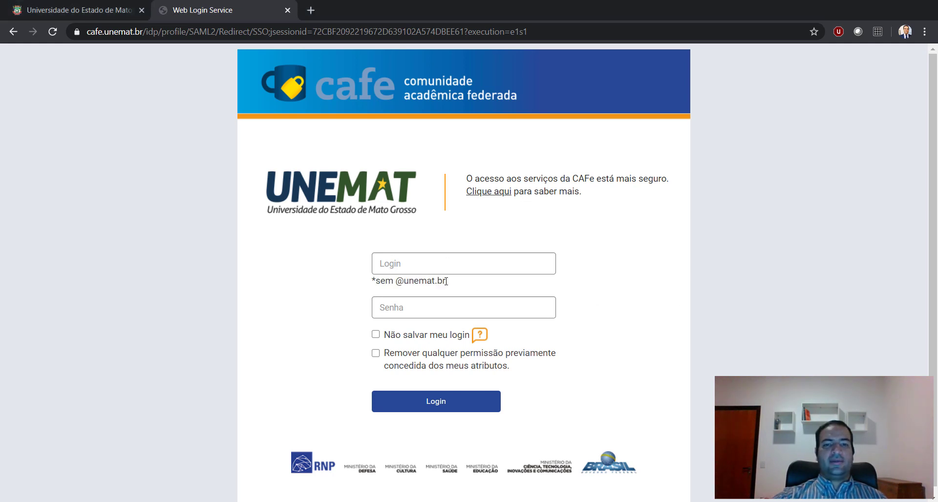
pyautogui.click(449, 264)
pyautogui.write('carlosj')
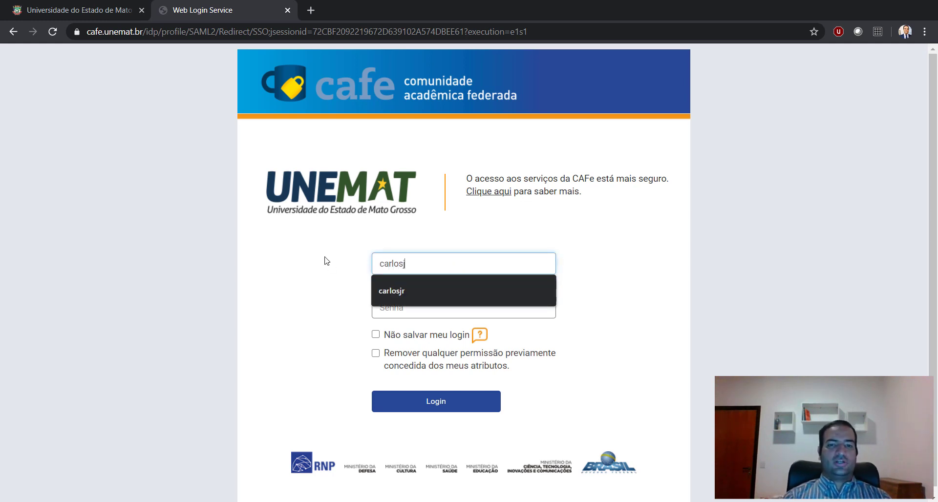
pyautogui.write('r')
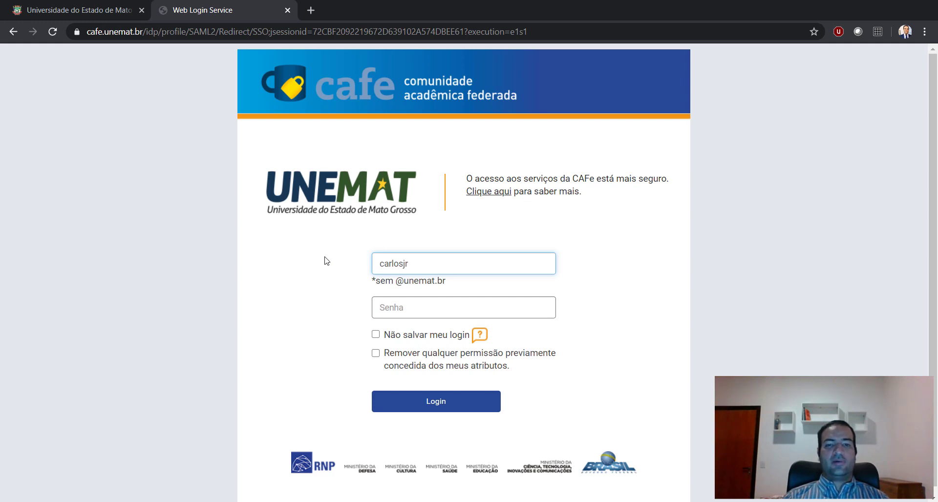
pyautogui.press('Tab')
pyautogui.write('*')
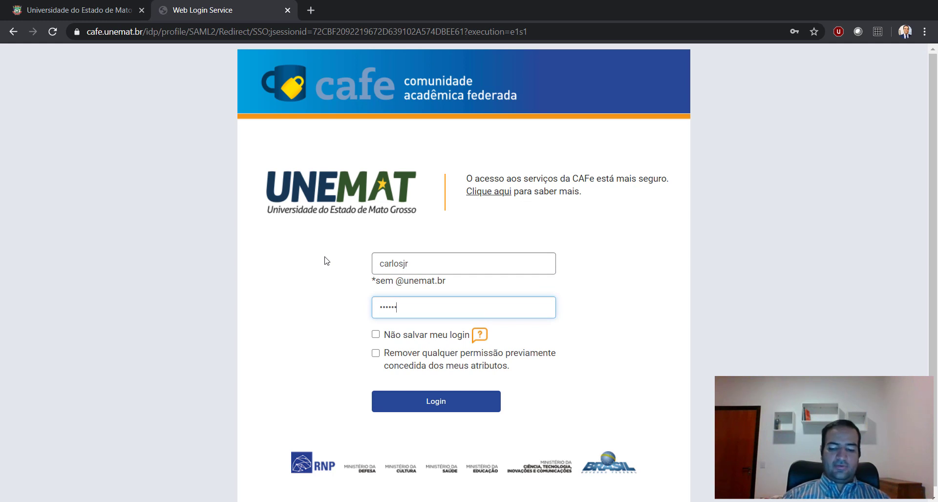
pyautogui.click(438, 403)
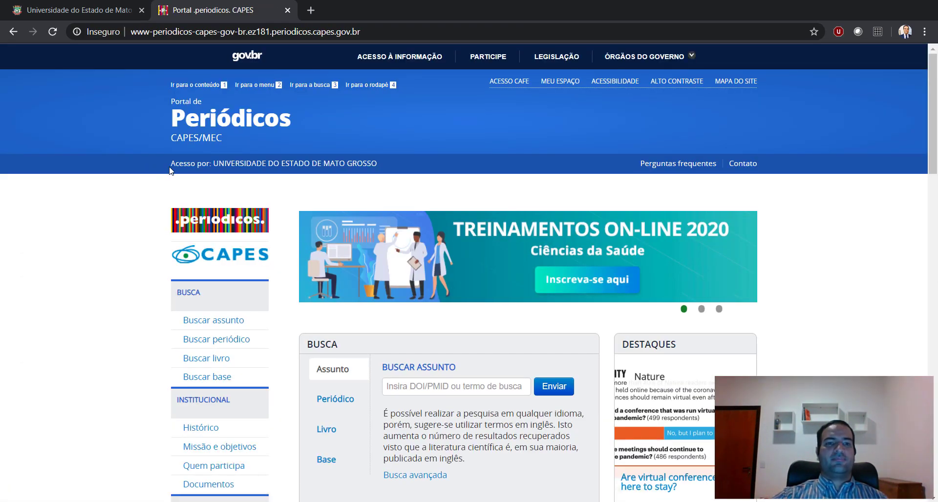
# Highlight the university access line, then run a subject search for covid-19.
pyautogui.moveTo(179, 165); pyautogui.dragTo(101, 228)
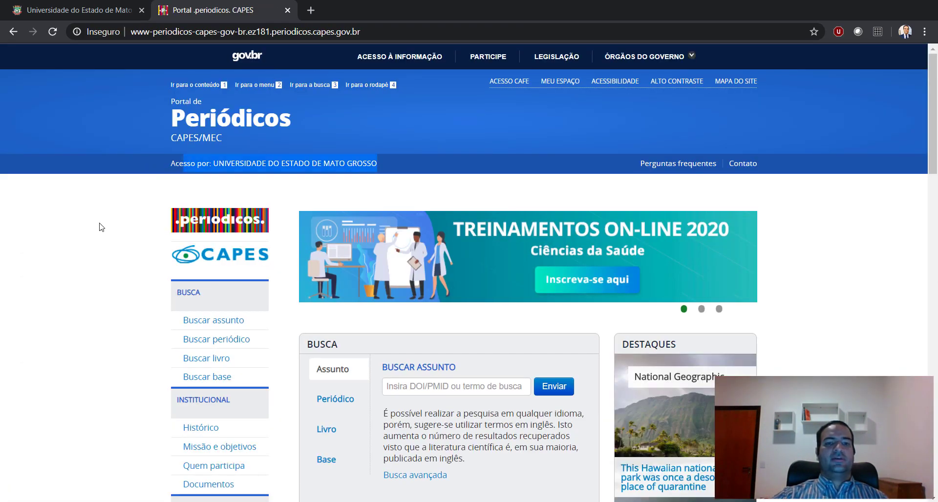
pyautogui.click(98, 330)
pyautogui.scroll(-1, 97, 329)
pyautogui.scroll(-4, 98, 330)
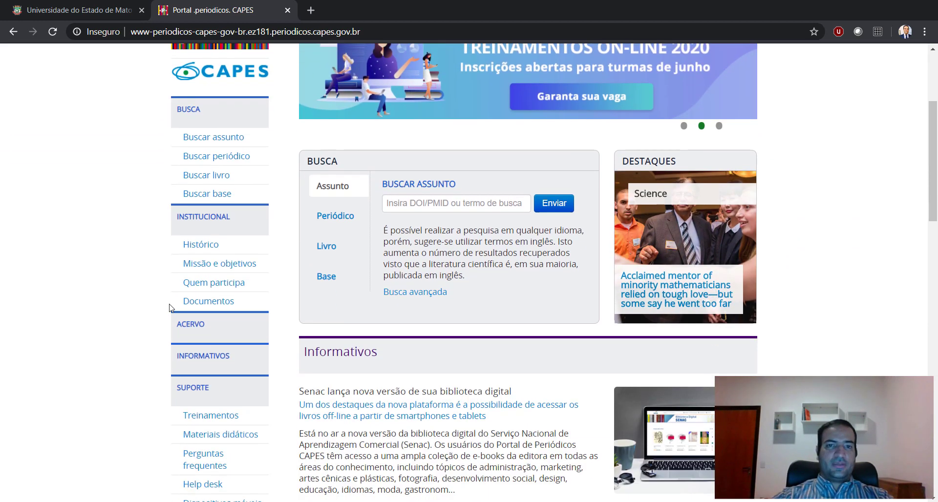
pyautogui.click(441, 204)
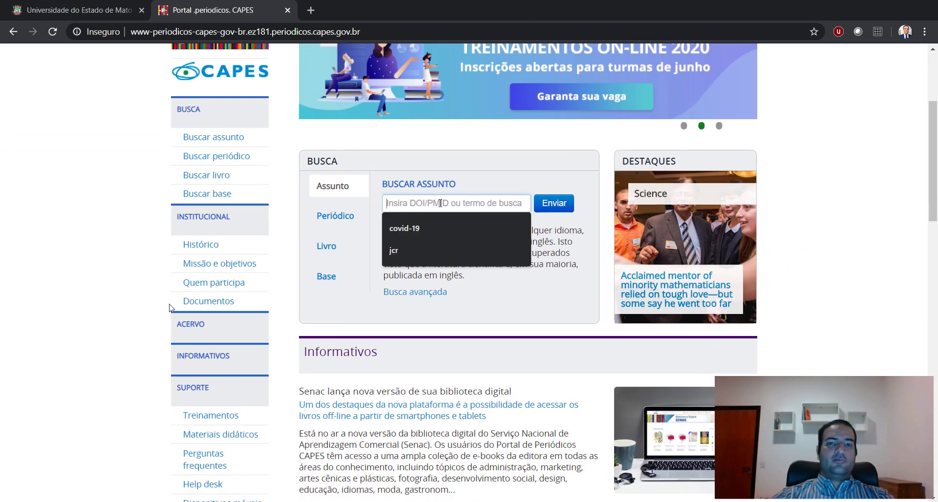
pyautogui.click(417, 228)
pyautogui.scroll(1, 418, 227)
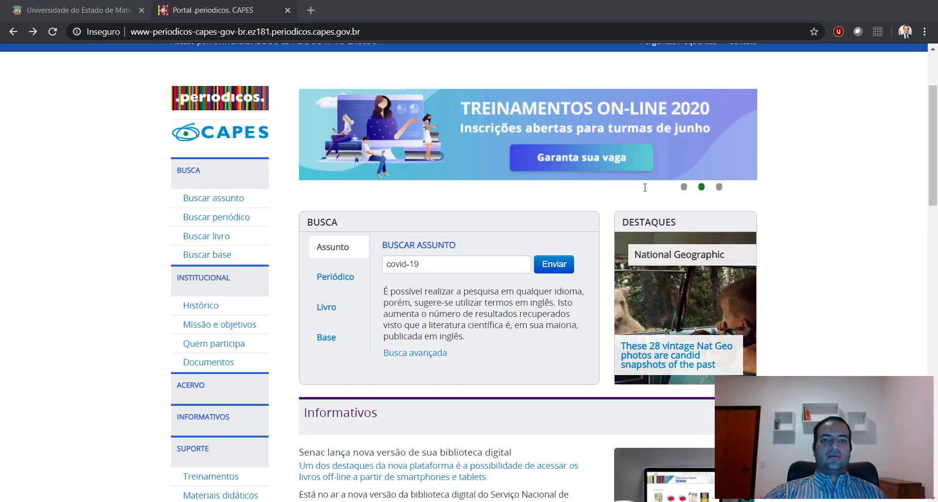
pyautogui.click(551, 264)
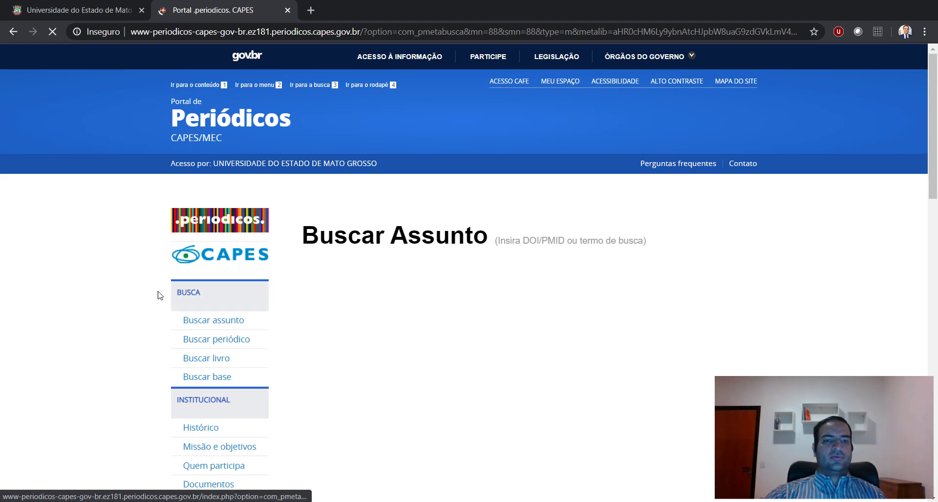
# Scroll through the 161,543 covid-19 results and filters, then return to the portal home page.
pyautogui.scroll(-1, 130, 303)
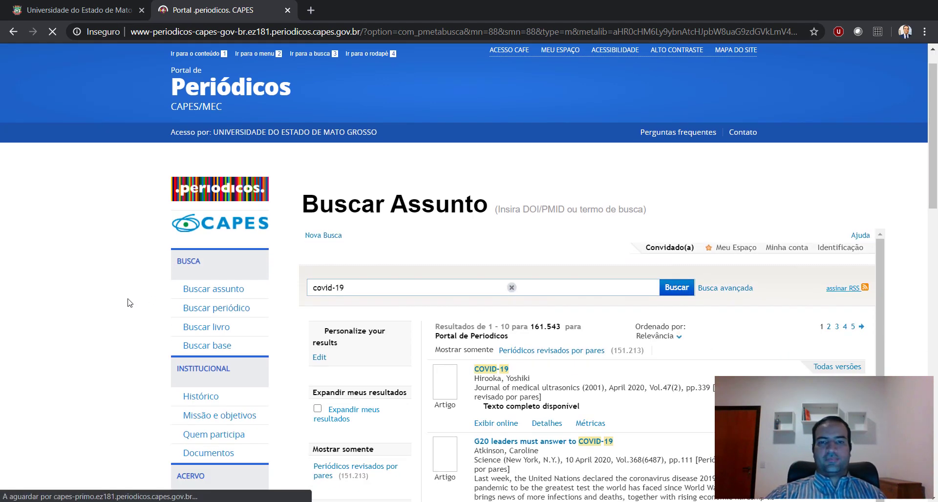
pyautogui.scroll(-2, 130, 303)
pyautogui.scroll(-2, 334, 251)
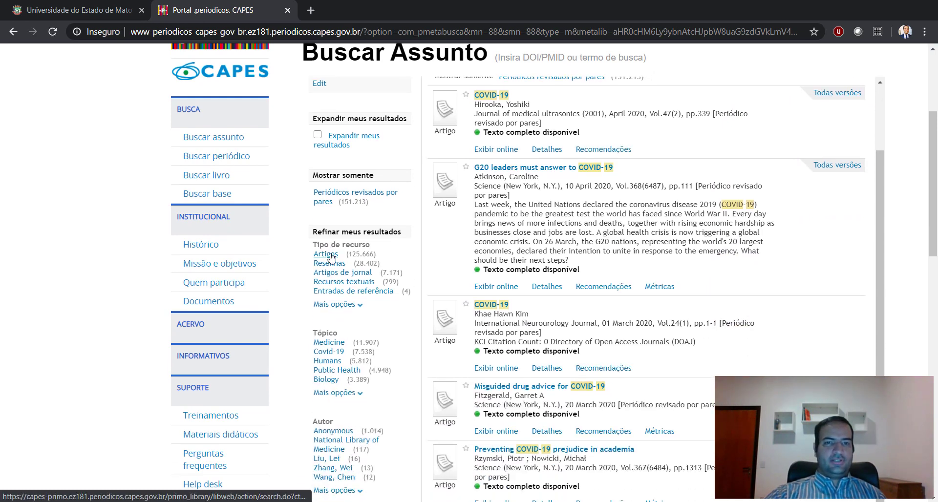
pyautogui.scroll(-1, 335, 295)
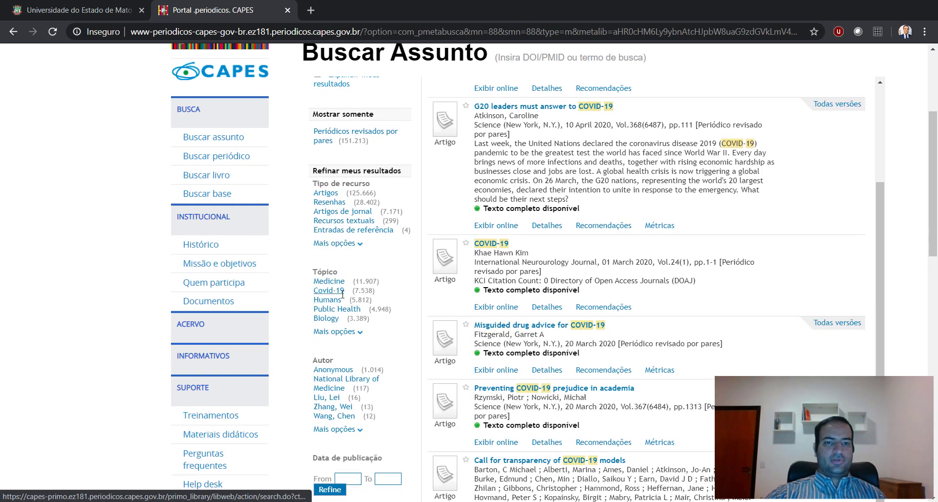
pyautogui.scroll(-5, 335, 294)
pyautogui.scroll(-2, 331, 293)
pyautogui.scroll(10, 344, 315)
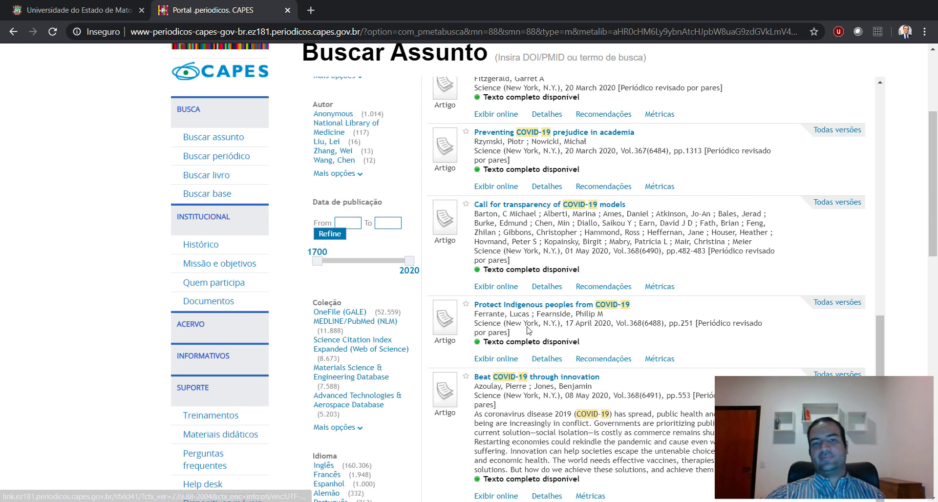
pyautogui.click(17, 32)
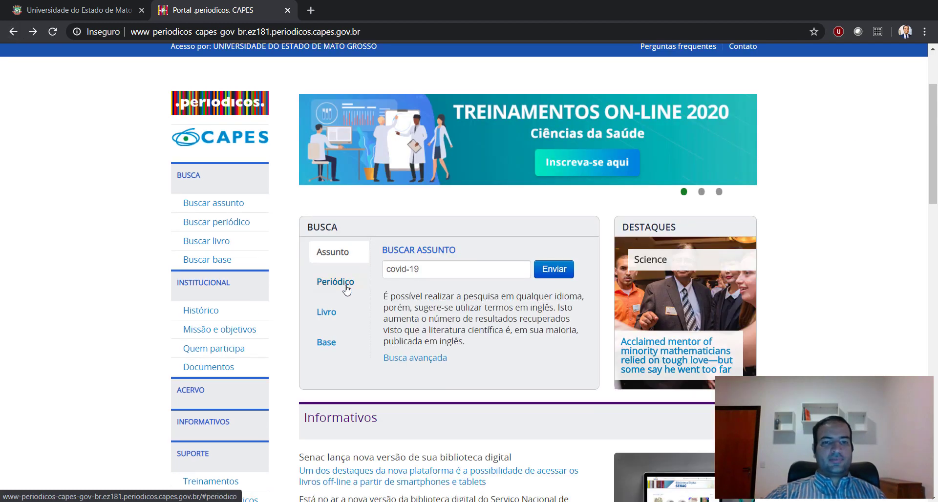
pyautogui.click(346, 288)
# Search journals for 'international journal of di', check International Journal of Digital Earth's details, open its full text.
pyautogui.click(457, 269)
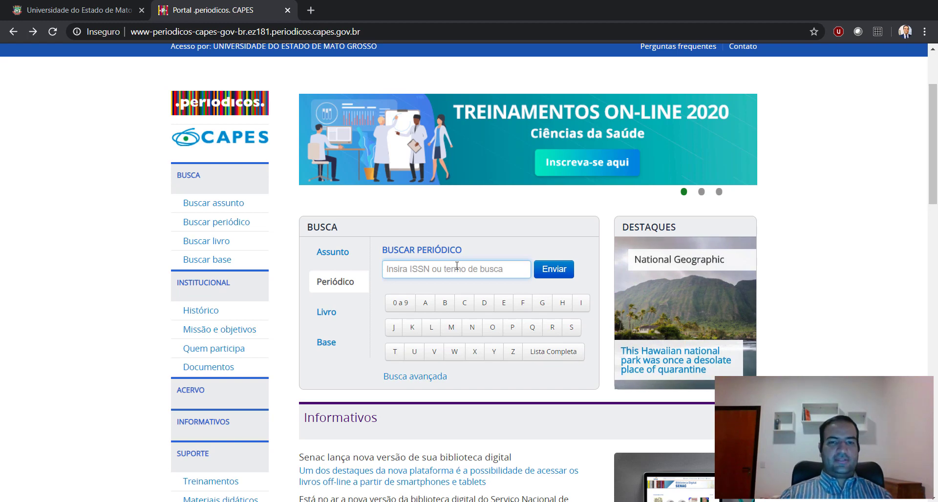
pyautogui.write('inter')
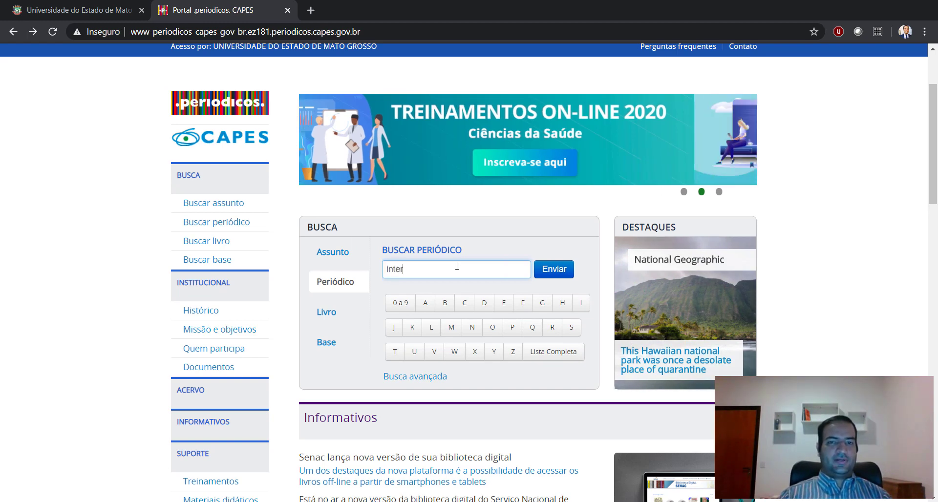
pyautogui.write('national journal of digital earth')
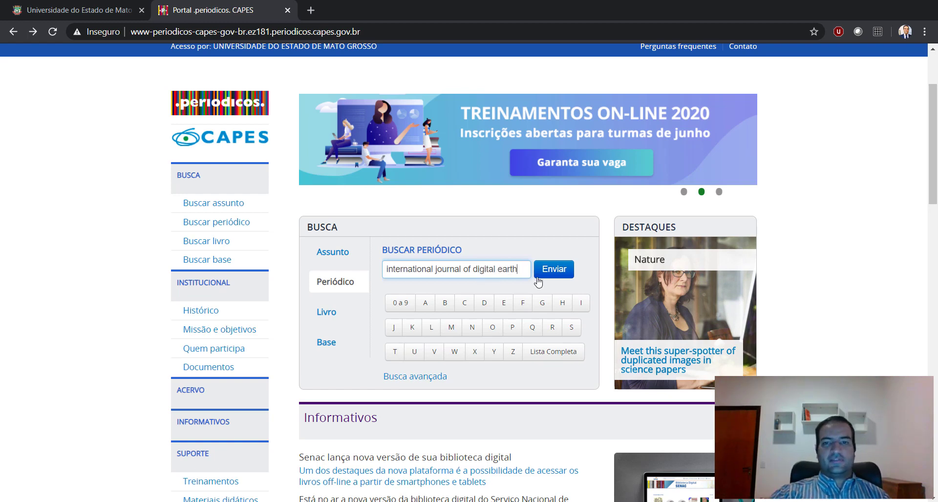
pyautogui.click(538, 277)
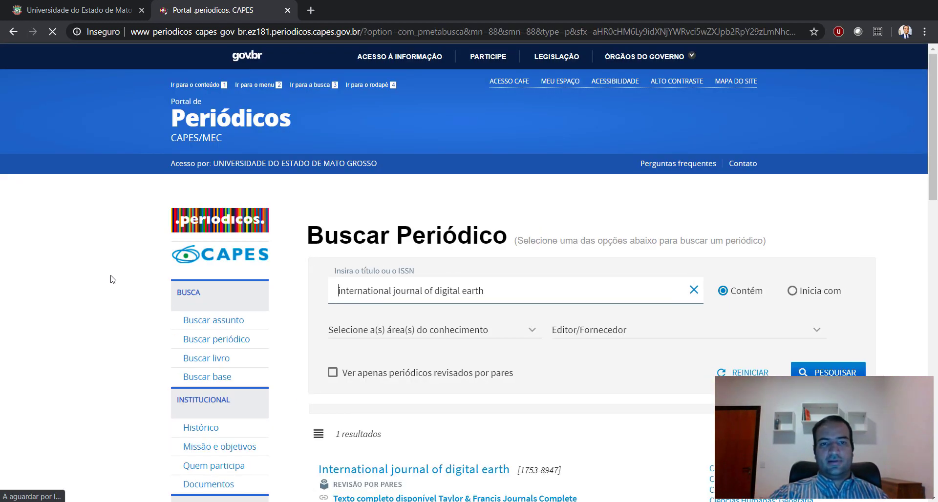
pyautogui.scroll(-4, 122, 313)
pyautogui.scroll(-1, 131, 362)
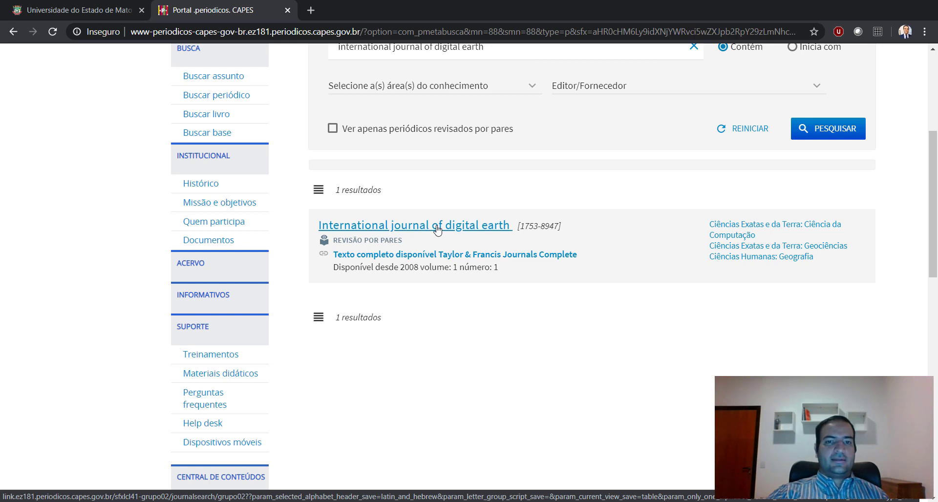
pyautogui.click(486, 227)
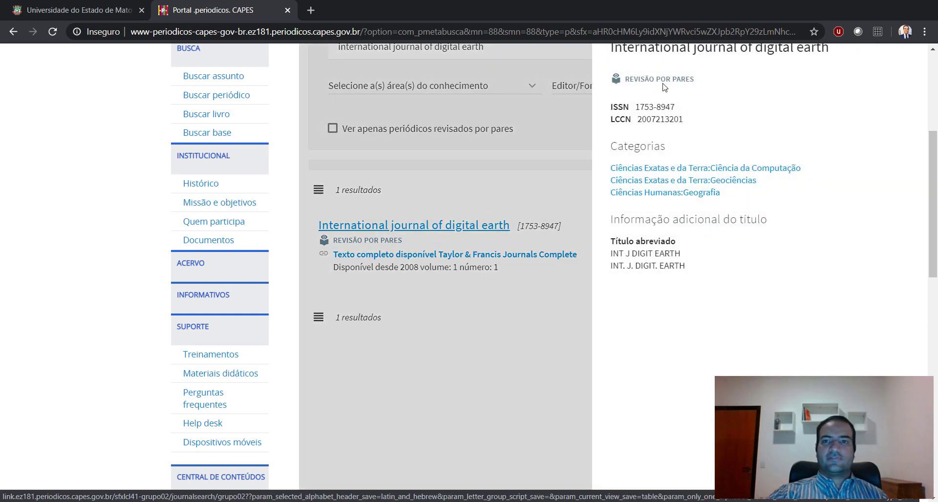
pyautogui.click(448, 316)
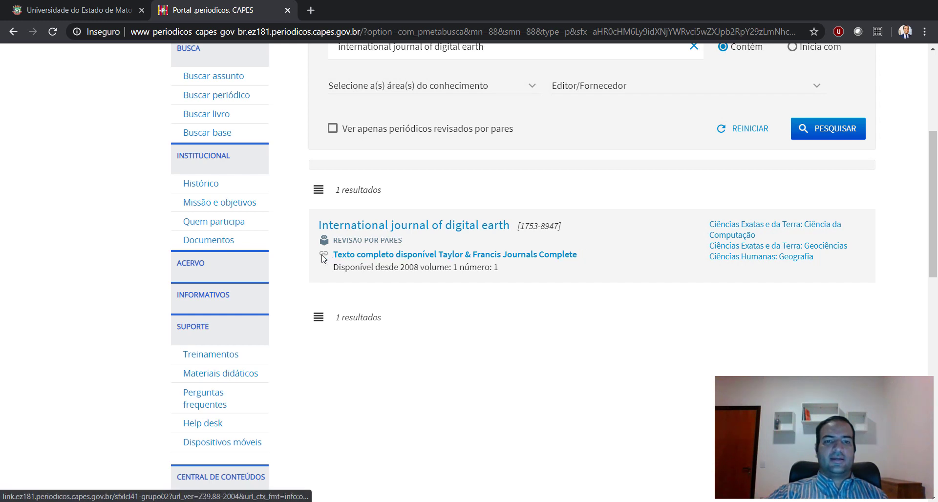
pyautogui.click(459, 255)
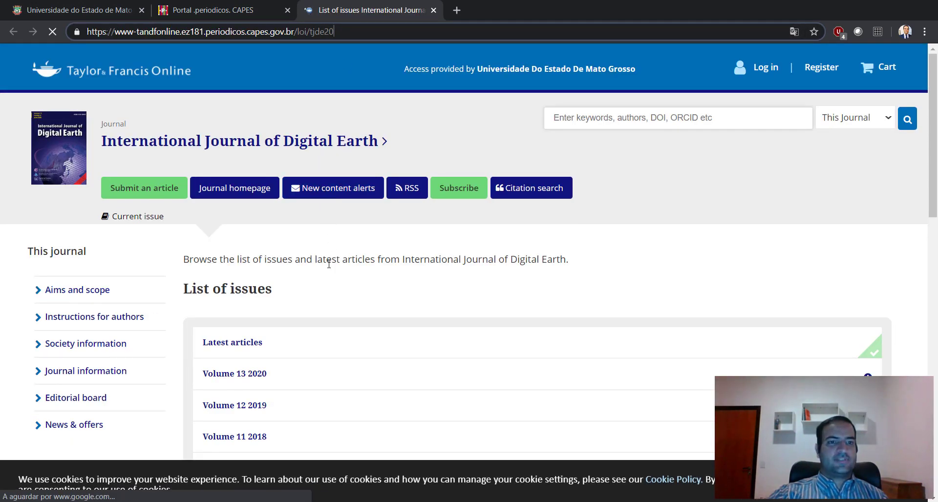
# Open the journal's latest articles and the newest article on mobile dune fields near Dunhuang Oasis.
pyautogui.scroll(-1, 253, 308)
pyautogui.click(248, 284)
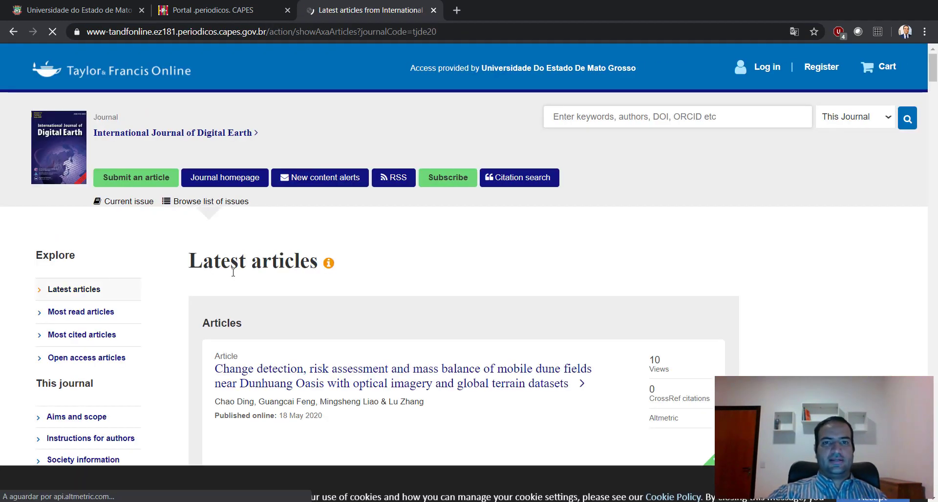
pyautogui.scroll(-3, 230, 293)
pyautogui.scroll(-1, 233, 272)
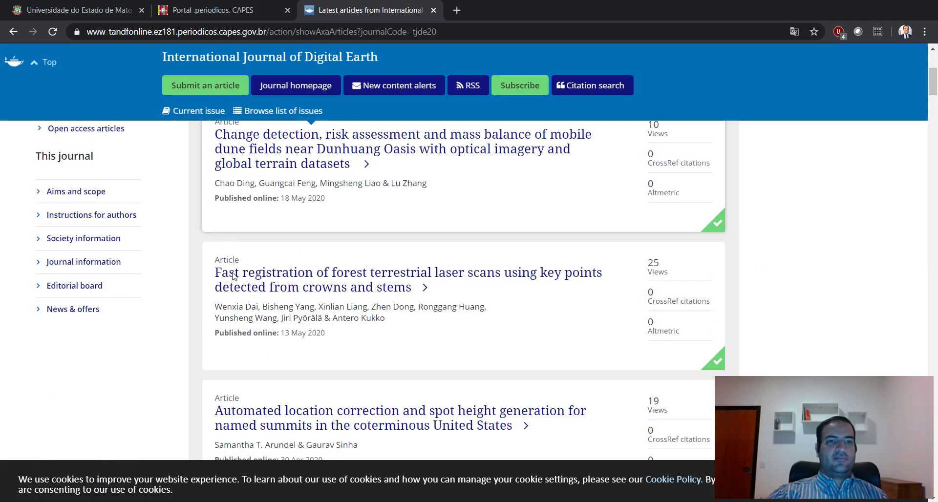
pyautogui.scroll(1, 234, 274)
pyautogui.scroll(-5, 234, 277)
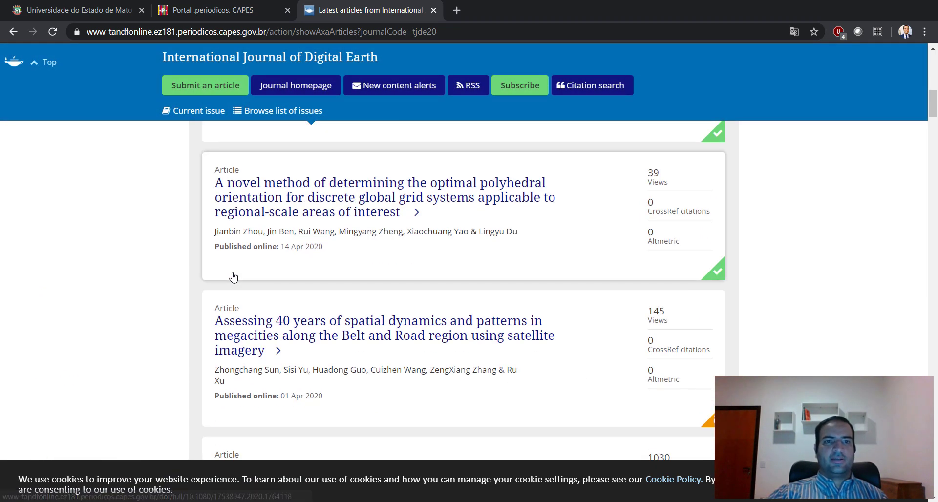
pyautogui.scroll(5, 233, 277)
pyautogui.scroll(5, 234, 273)
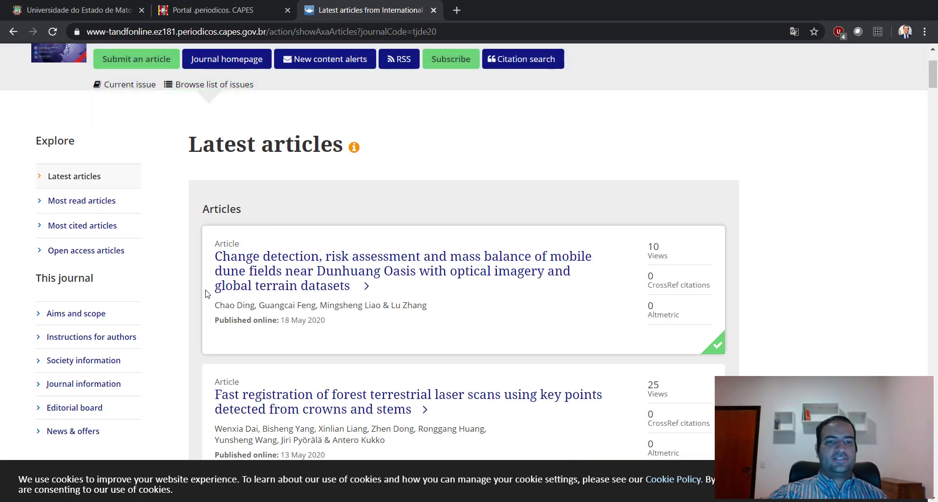
pyautogui.click(323, 268)
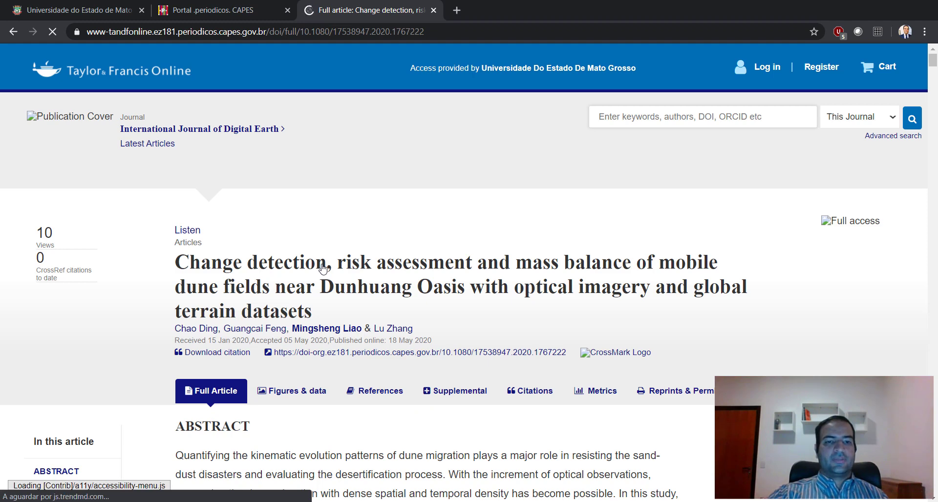
# Read through the article's full-text PDF, then return to the web page and select its title.
pyautogui.scroll(-1, 335, 267)
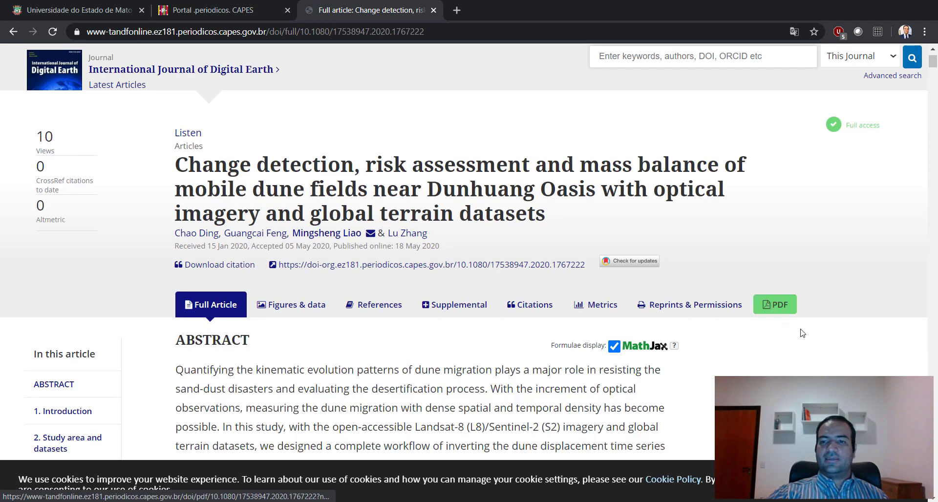
pyautogui.click(765, 311)
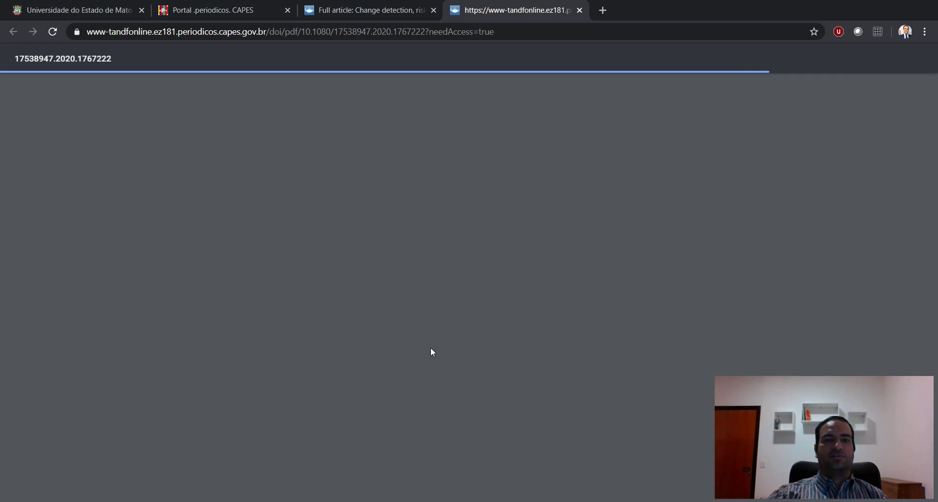
pyautogui.scroll(-15, 380, 261)
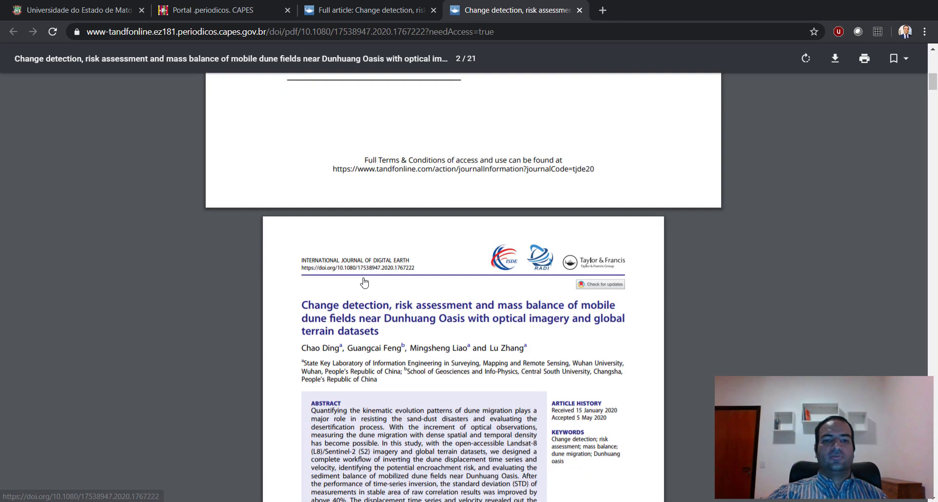
pyautogui.scroll(-20, 379, 261)
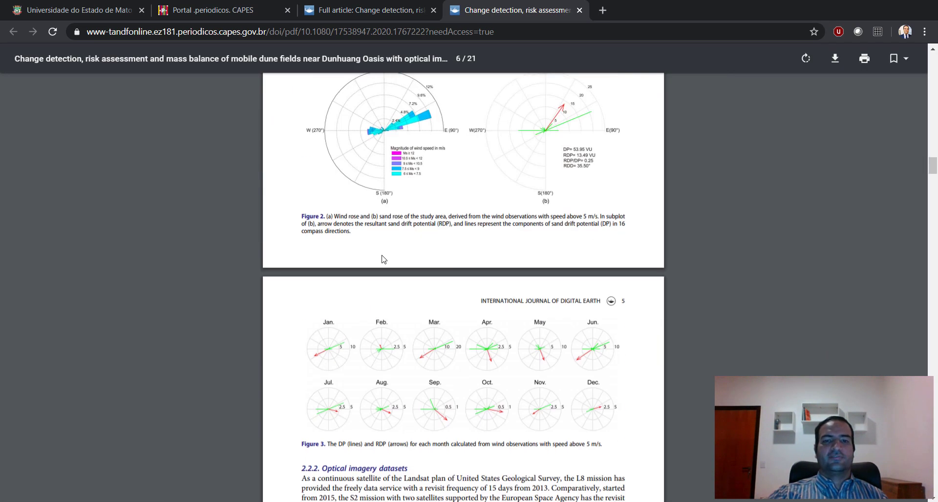
pyautogui.scroll(-5, 382, 259)
pyautogui.click(372, 10)
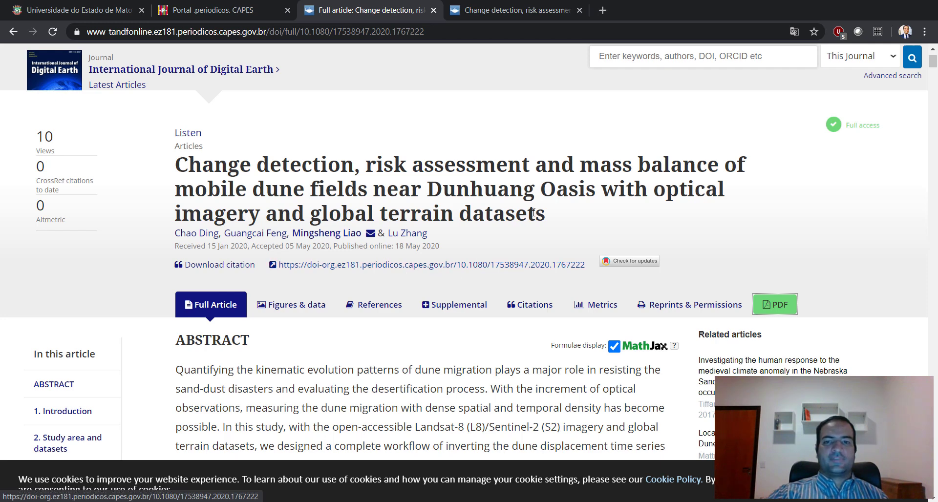
pyautogui.moveTo(547, 220); pyautogui.dragTo(184, 172)
pyautogui.hotkey('ctrl', 'c')
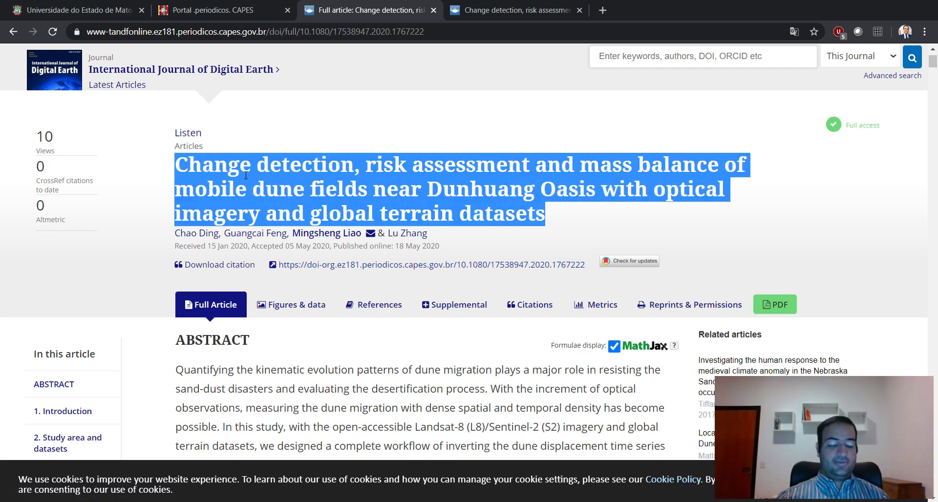
pyautogui.hotkey('ctrl', 'shift', 'n')
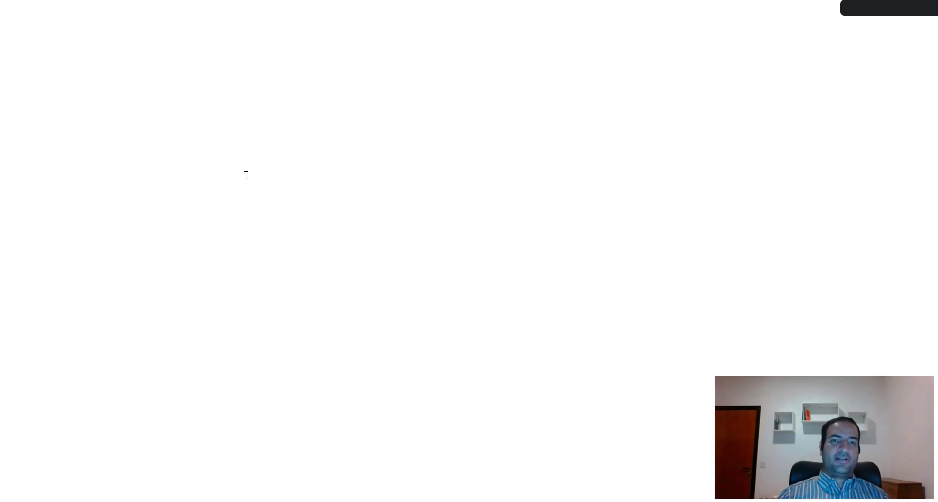
pyautogui.hotkey('ctrl', 'v')
pyautogui.press('Return')
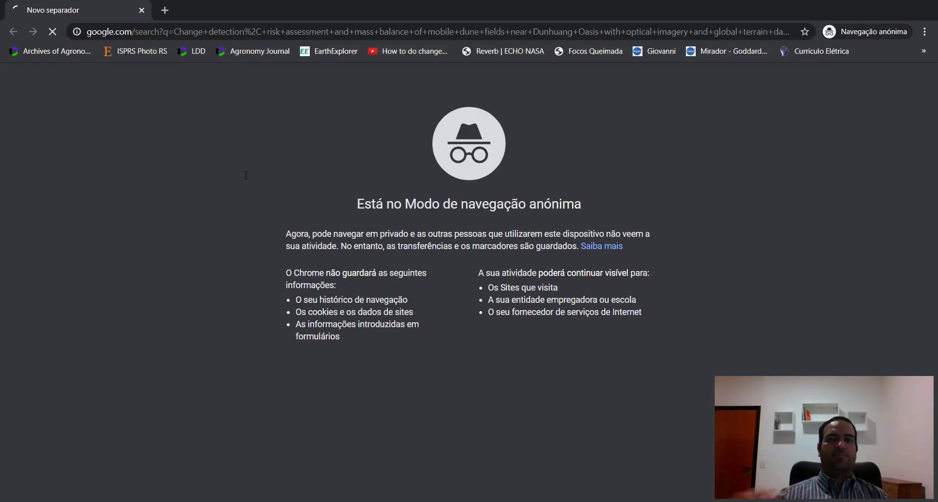
pyautogui.click(218, 174)
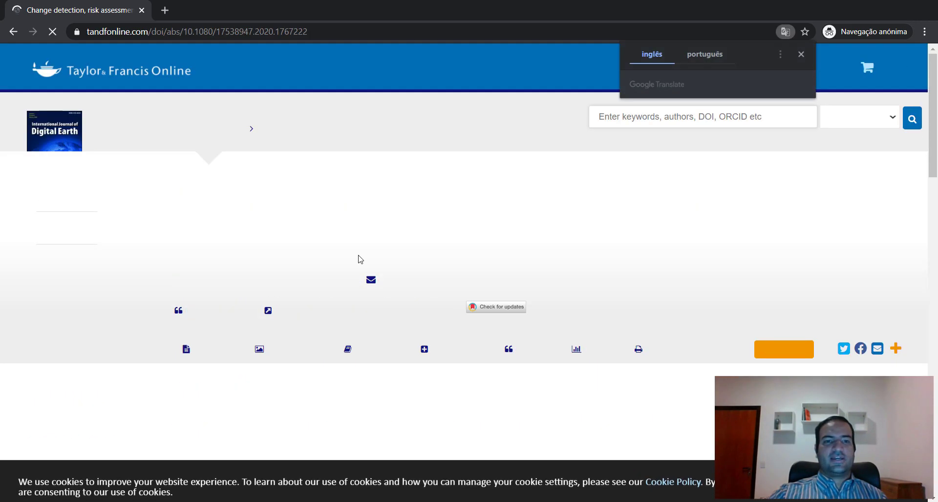
pyautogui.click(802, 54)
pyautogui.scroll(-3, 416, 200)
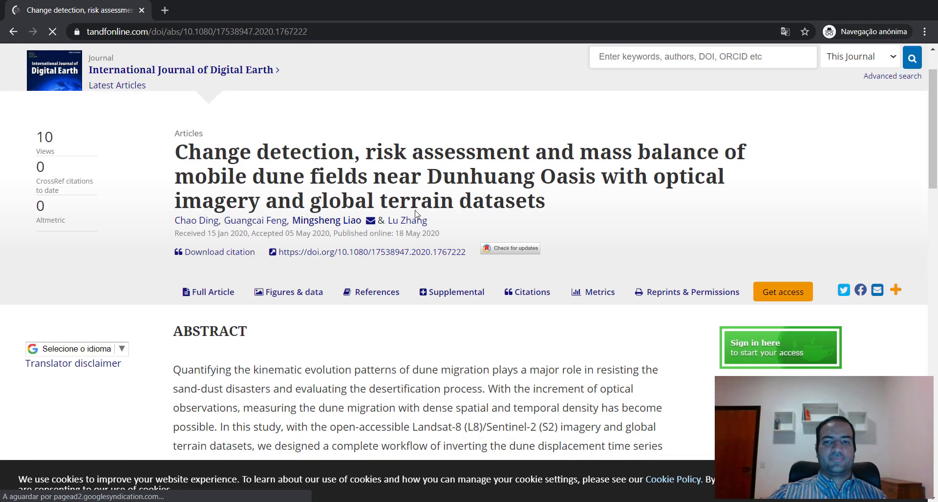
pyautogui.click(778, 227)
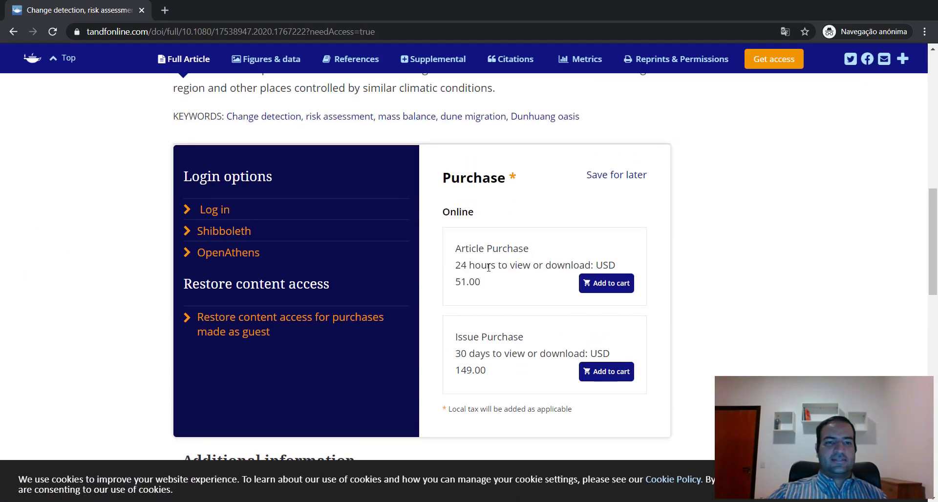
pyautogui.moveTo(462, 265); pyautogui.dragTo(596, 265)
pyautogui.click(510, 284)
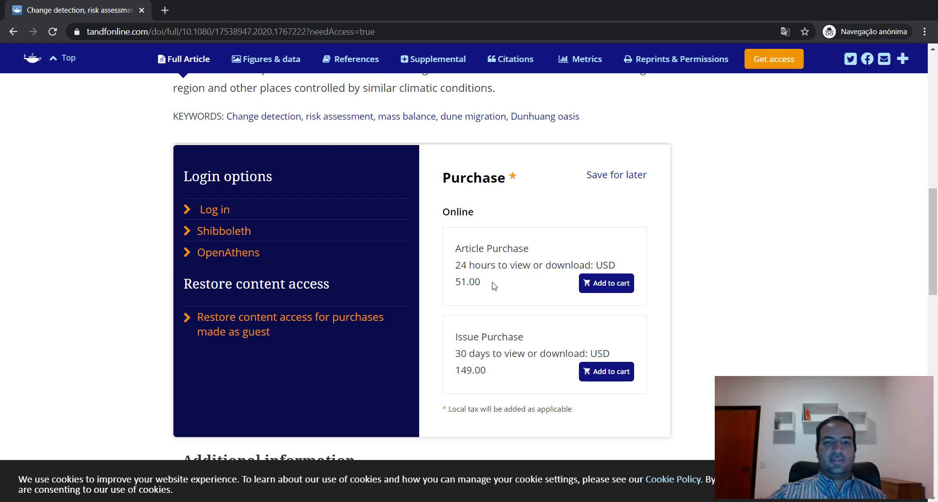
pyautogui.moveTo(492, 356); pyautogui.dragTo(552, 359)
pyautogui.click(532, 379)
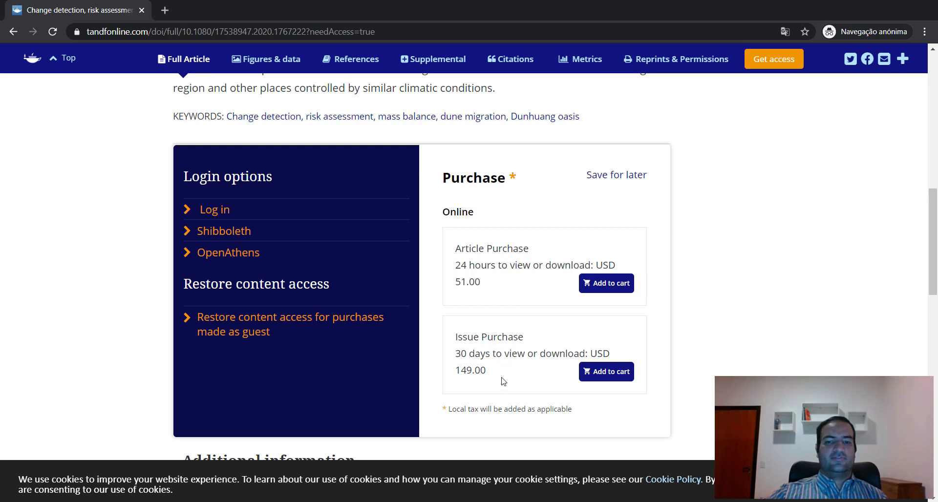
pyautogui.moveTo(486, 372); pyautogui.dragTo(463, 372)
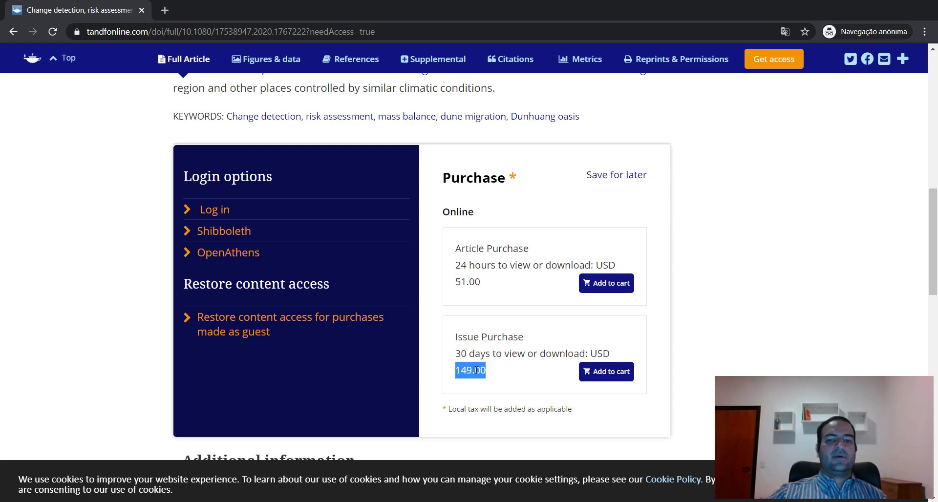
pyautogui.click(501, 381)
pyautogui.scroll(10, 521, 370)
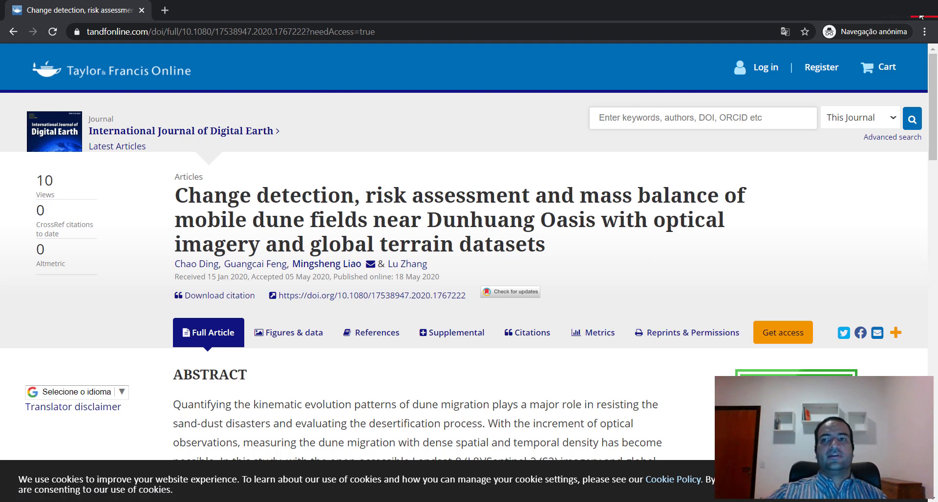
pyautogui.hotkey('alt', 'Tab')
pyautogui.click(509, 346)
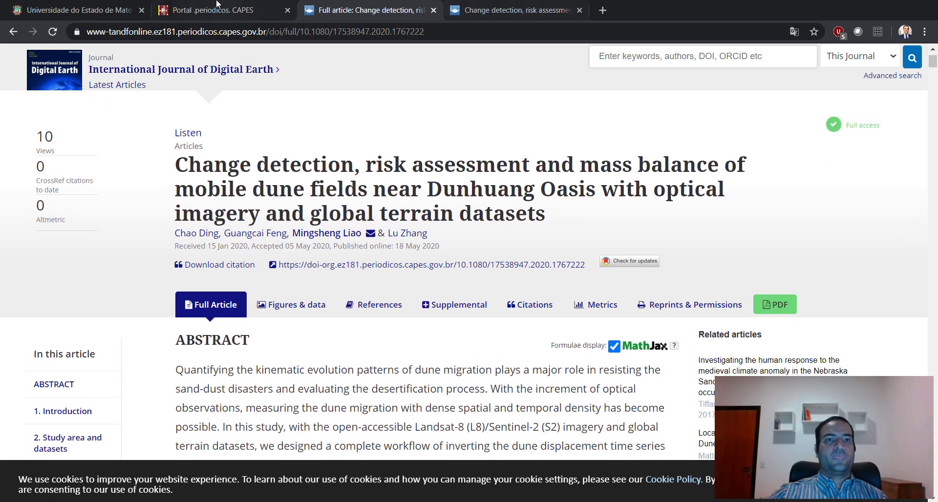
# Back on the CAPES home page, search databases for 'scopus' and open SCOPUS (Elsevier).
pyautogui.click(217, 5)
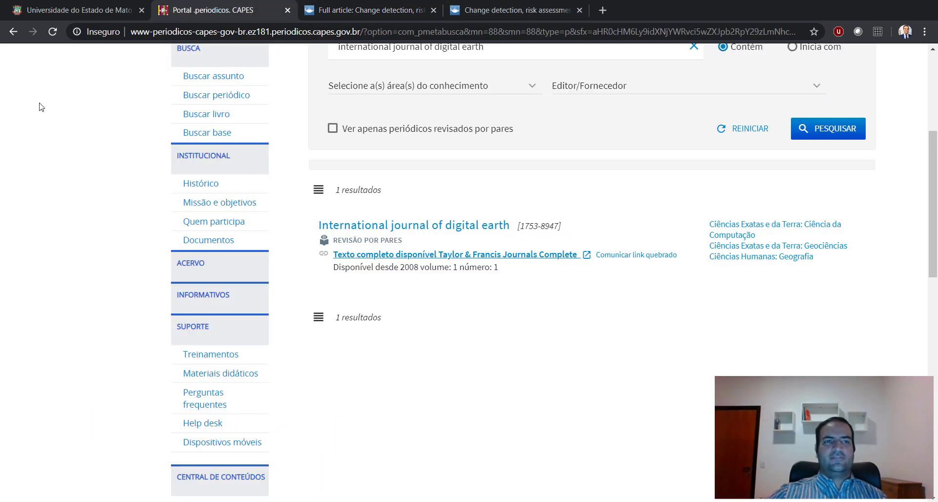
pyautogui.click(14, 32)
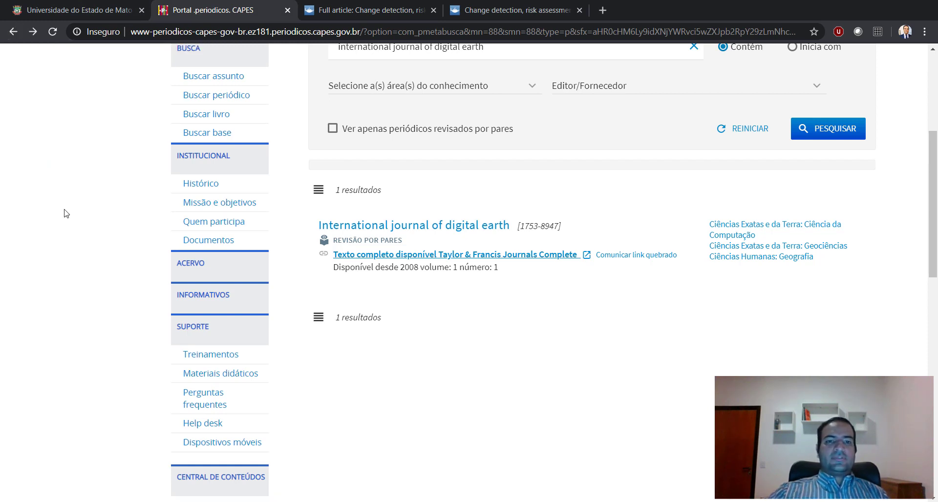
pyautogui.click(13, 33)
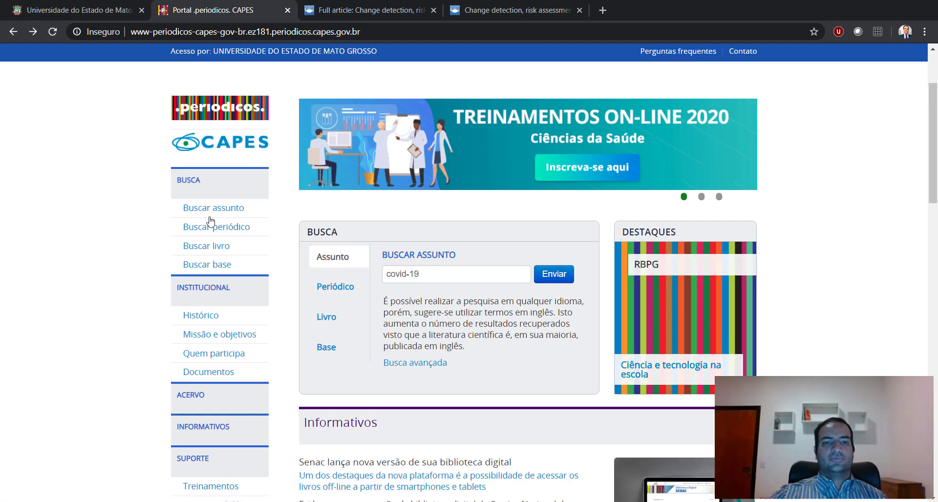
pyautogui.click(343, 353)
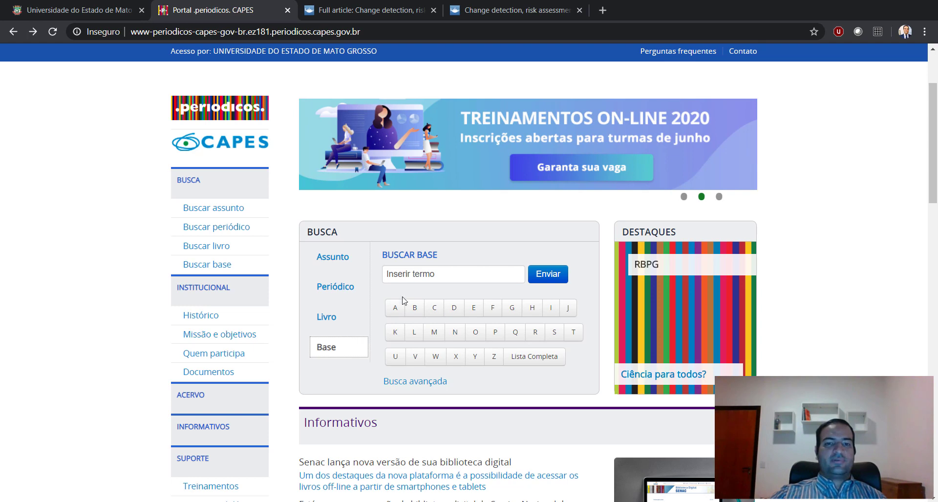
pyautogui.click(431, 272)
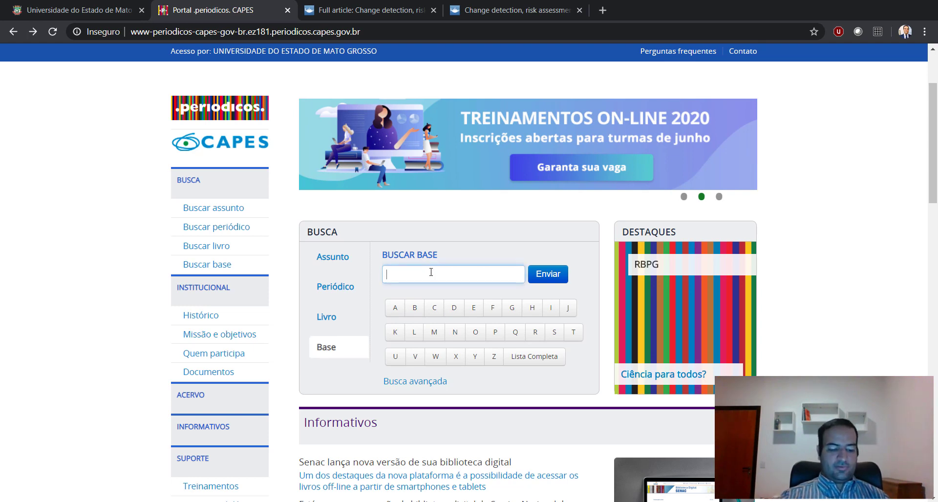
pyautogui.write('scopus')
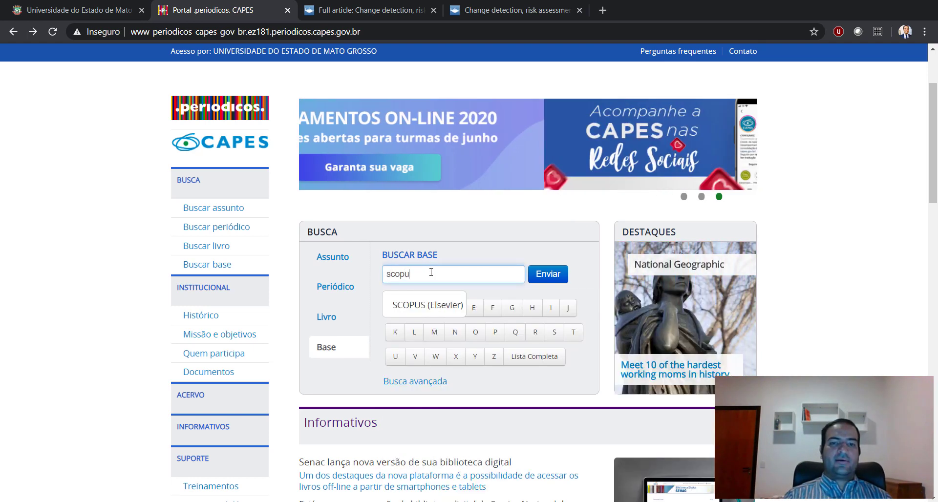
pyautogui.click(425, 305)
pyautogui.click(547, 274)
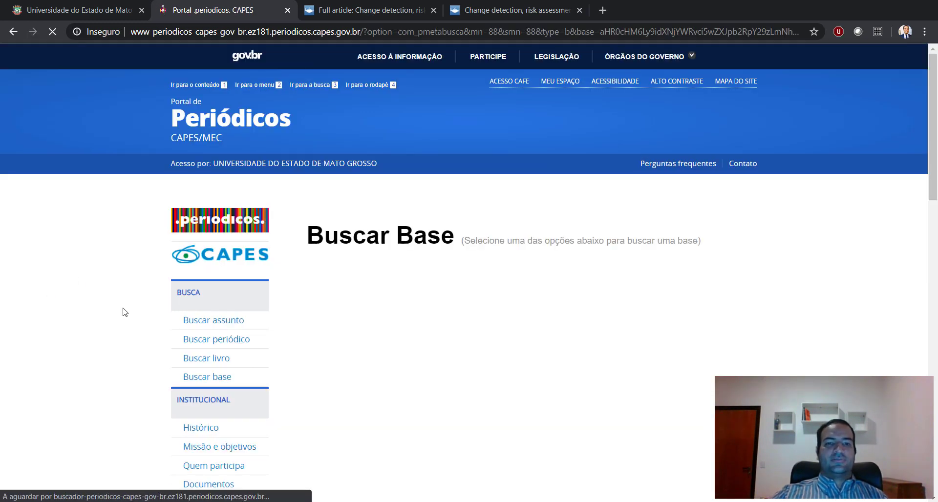
pyautogui.scroll(-3, 126, 312)
pyautogui.scroll(-1, 125, 312)
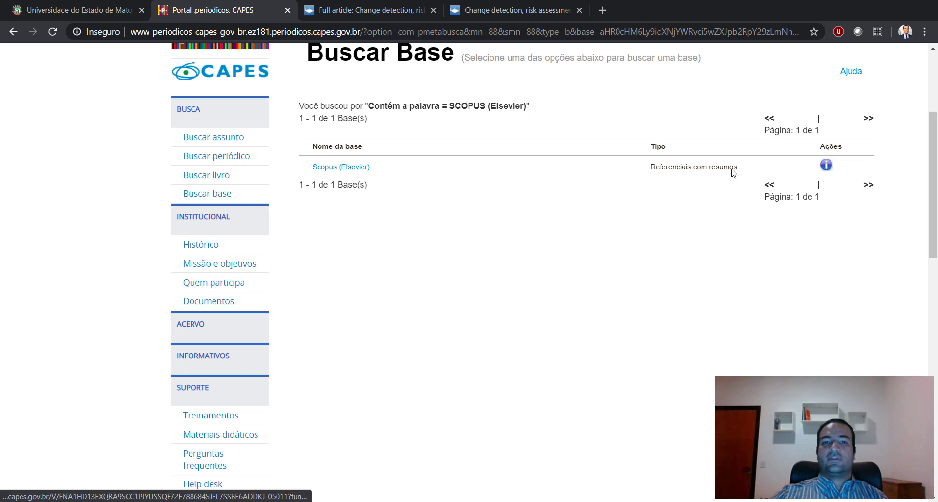
pyautogui.click(363, 168)
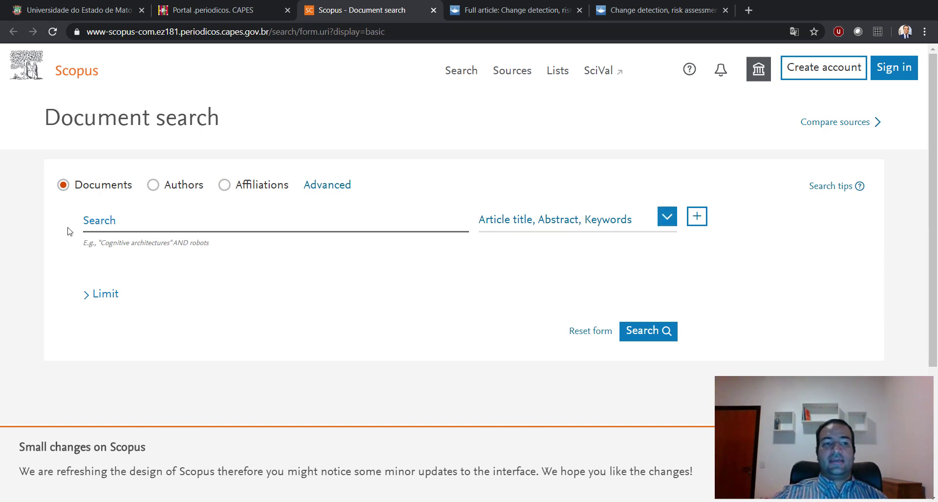
# Switch Scopus from Documents to Authors search for lookup by name, affiliation or ORCID.
pyautogui.click(668, 219)
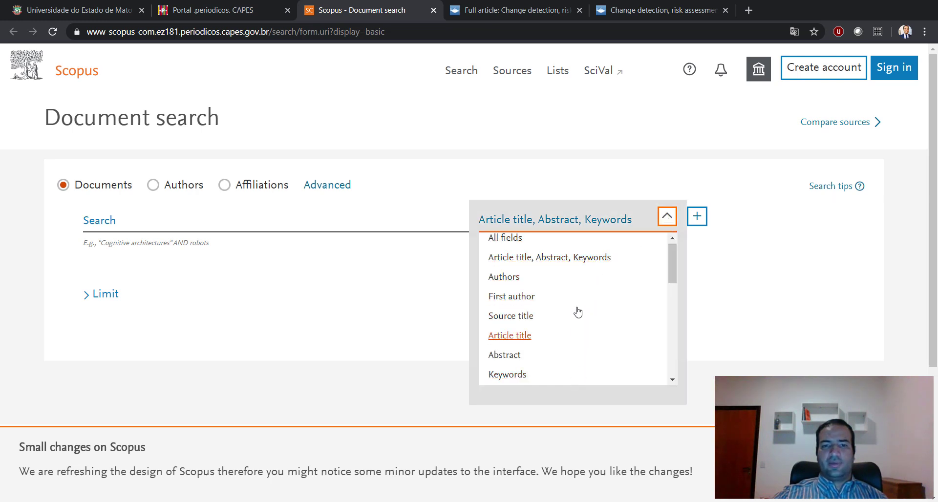
pyautogui.click(153, 184)
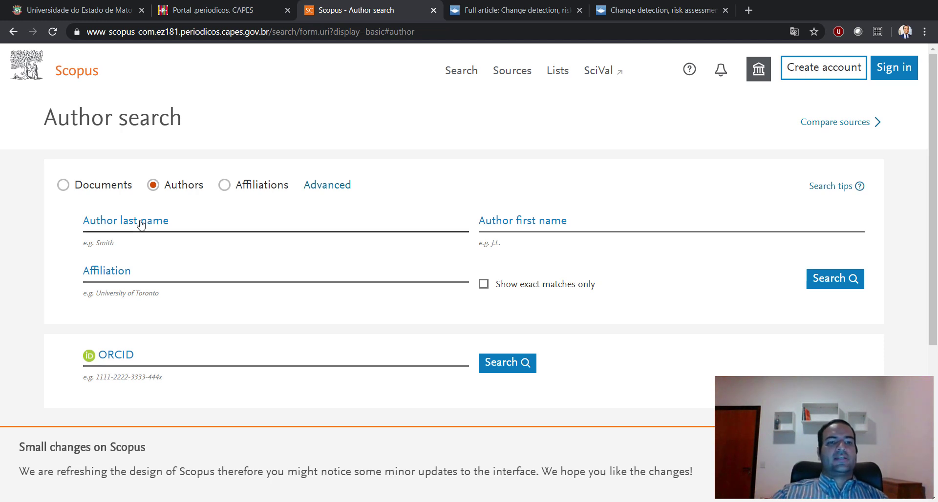
# Search Scopus authors by the researcher's last and first name, returning 6 matching profiles.
pyautogui.click(107, 221)
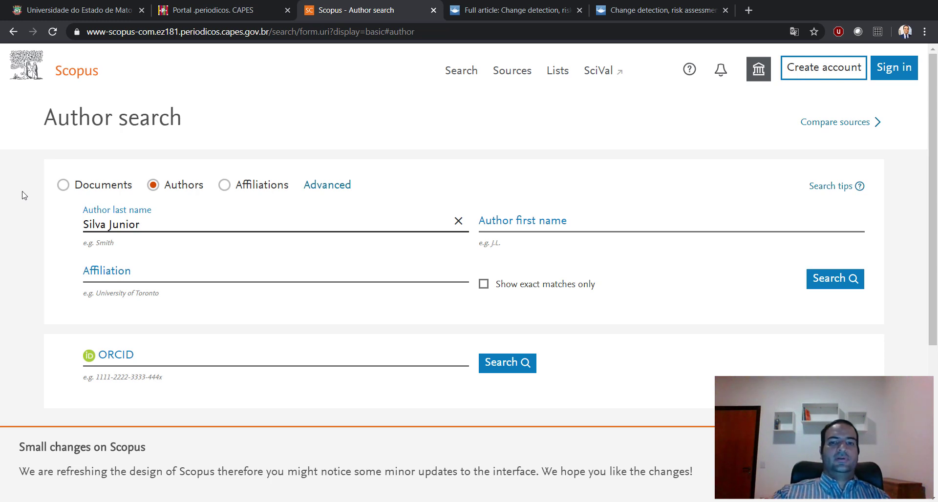
pyautogui.click(503, 229)
pyautogui.write('Carlos Antonio')
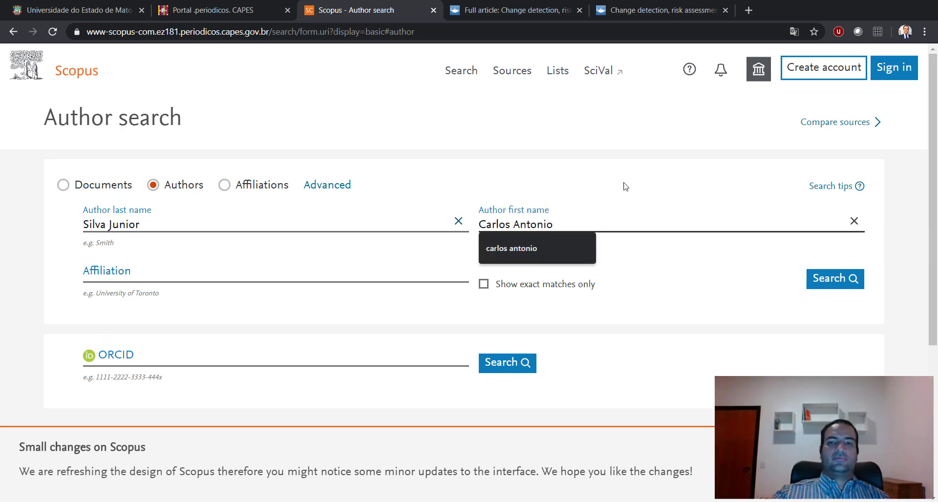
pyautogui.click(833, 279)
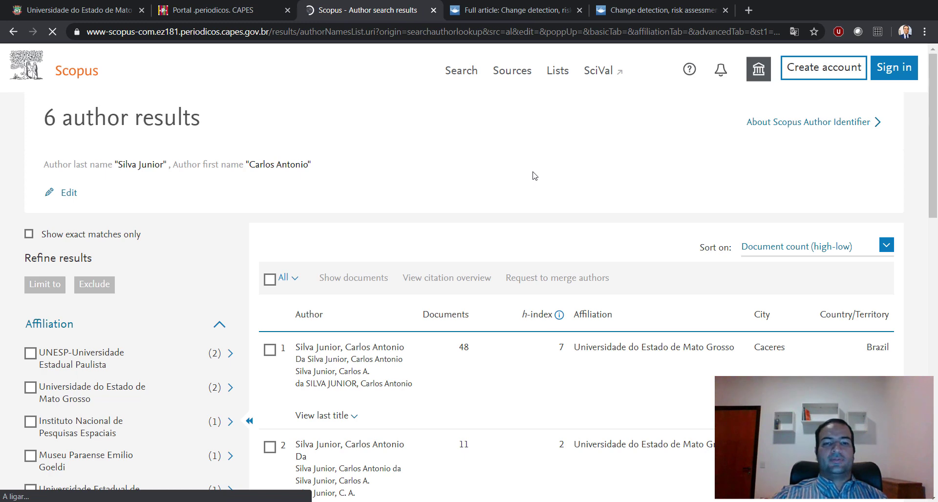
pyautogui.scroll(-7, 532, 184)
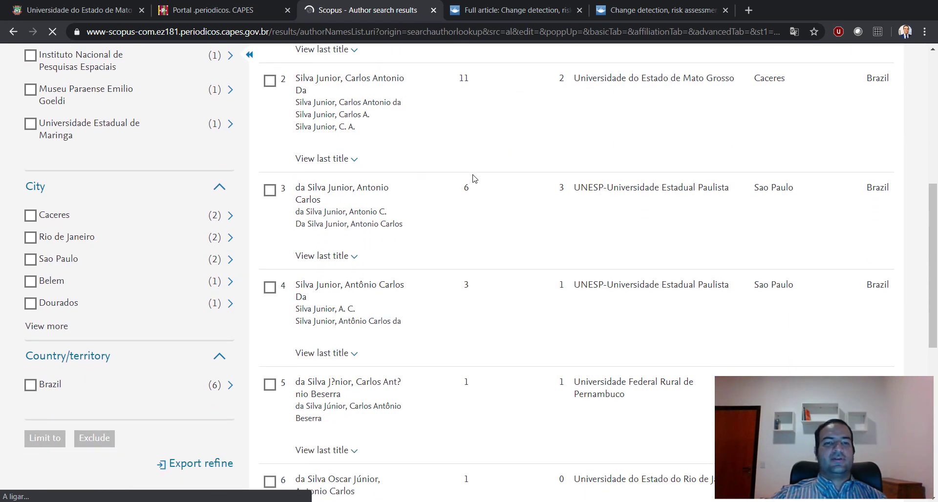
pyautogui.scroll(3, 472, 181)
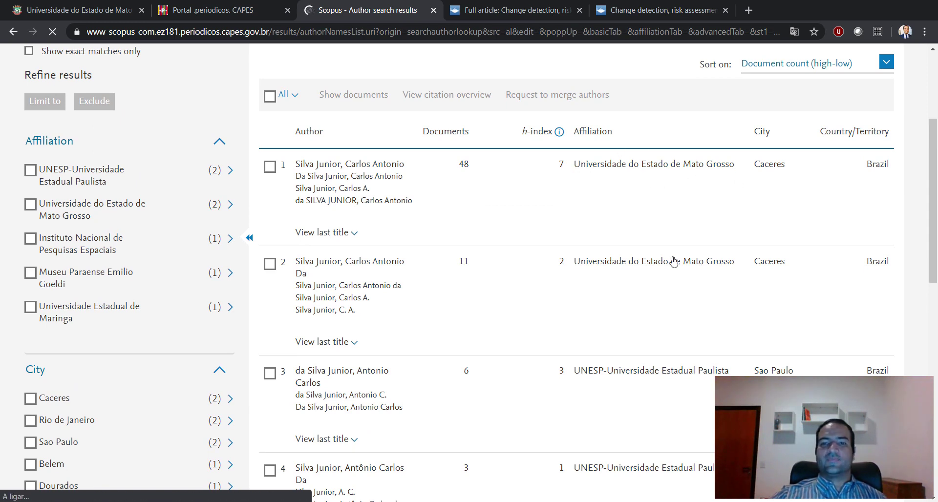
# Open the top author's profile (48 documents, h-index 7) and scroll through its publication list.
pyautogui.click(353, 165)
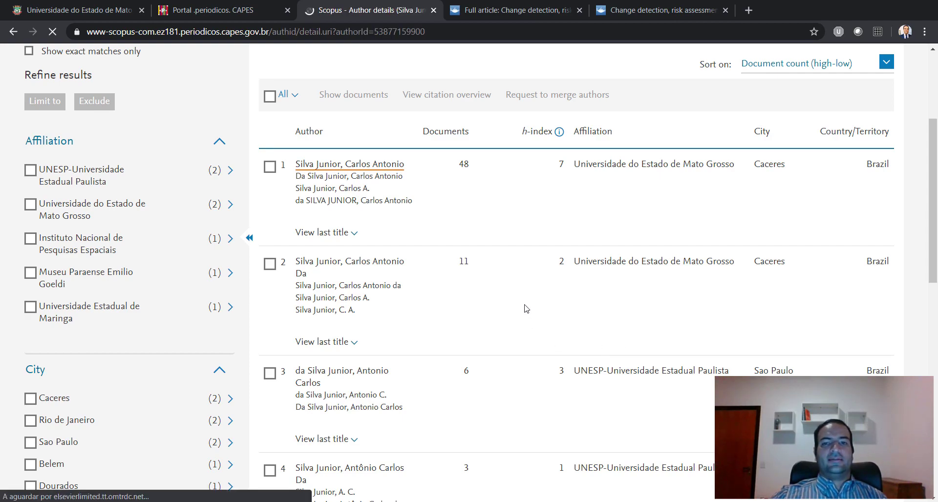
pyautogui.scroll(-10, 193, 308)
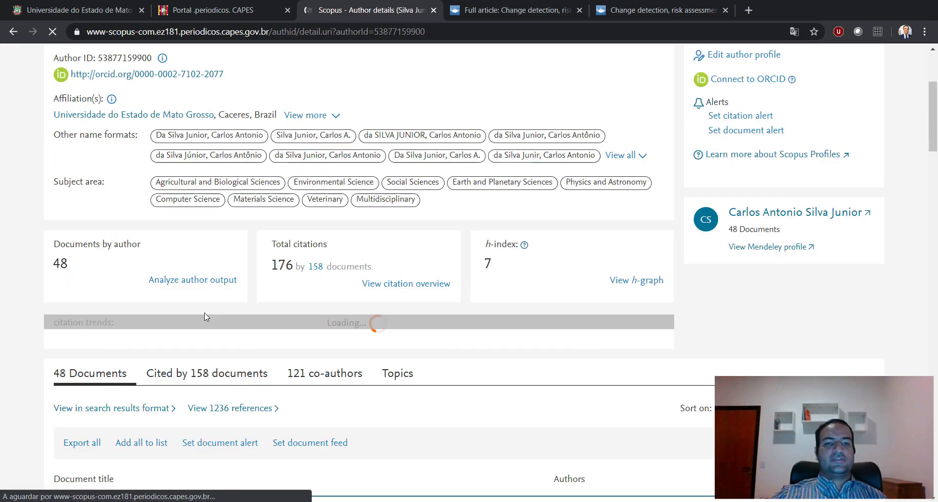
pyautogui.scroll(10, 190, 302)
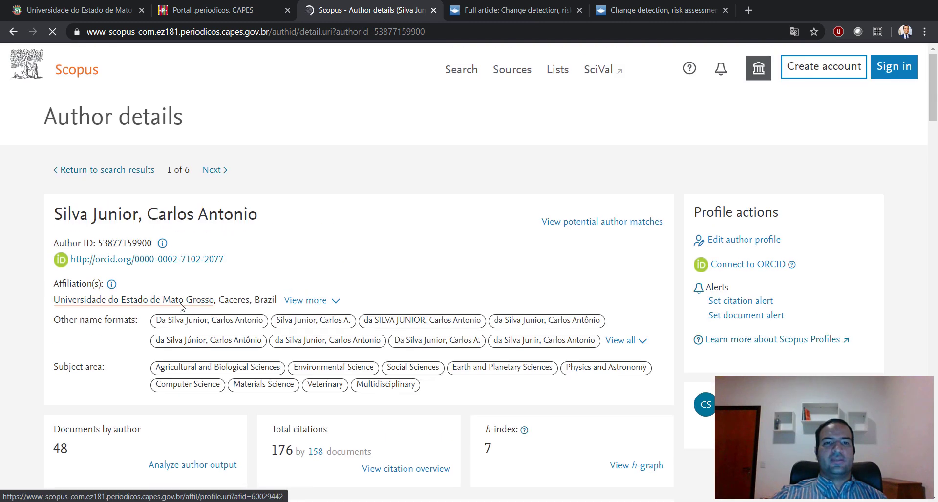
pyautogui.scroll(-9, 185, 306)
pyautogui.scroll(-4, 186, 303)
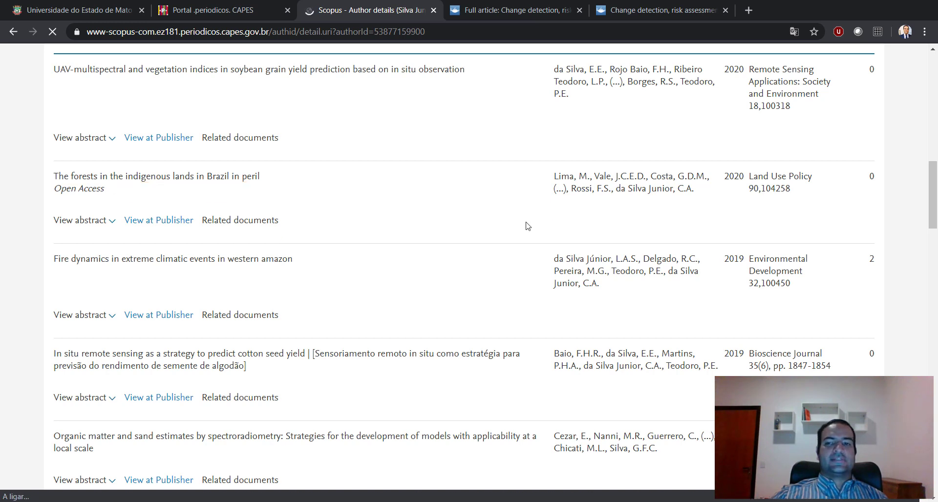
pyautogui.scroll(-1, 556, 223)
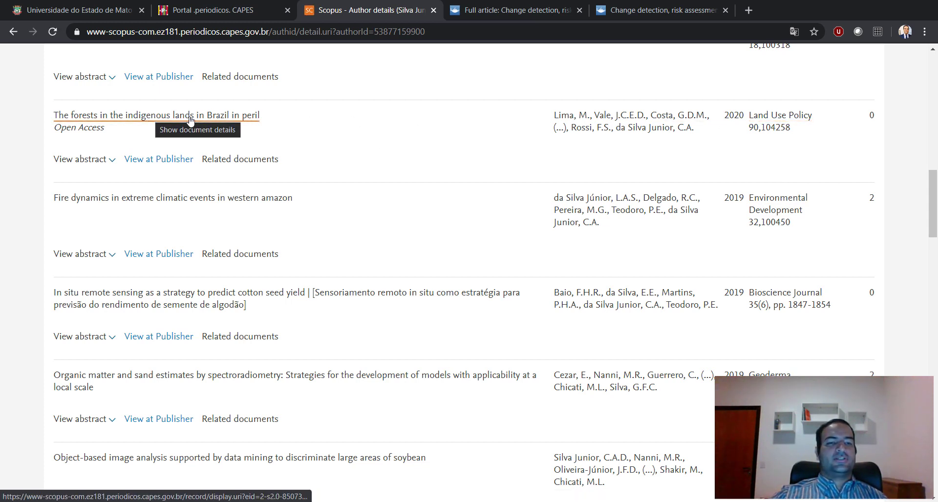
# Open Land Use Policy's source details and highlight its CiteScore 2018 value of 4.22.
pyautogui.click(782, 120)
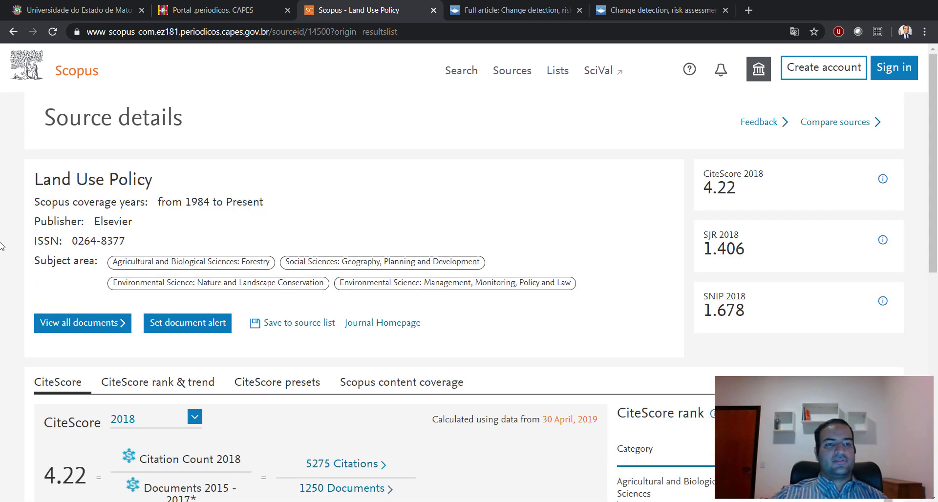
pyautogui.scroll(-4, 15, 235)
pyautogui.scroll(1, 4, 210)
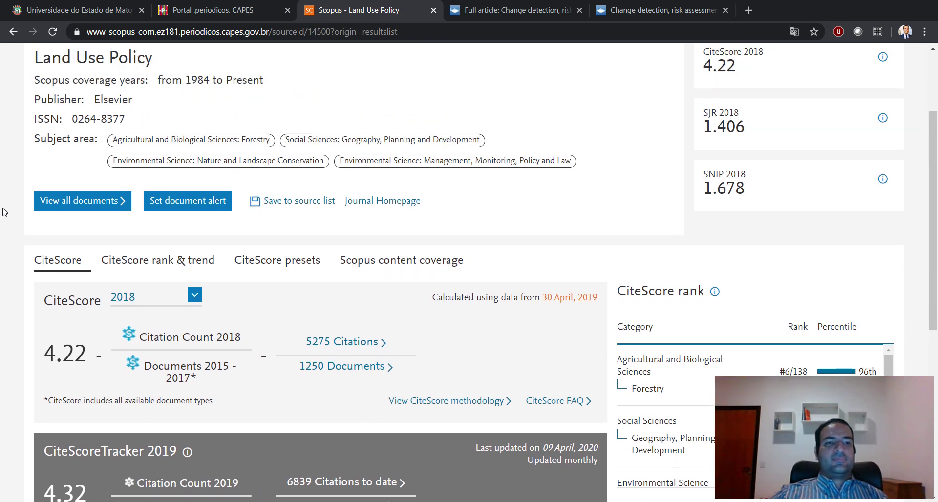
pyautogui.scroll(1, 4, 212)
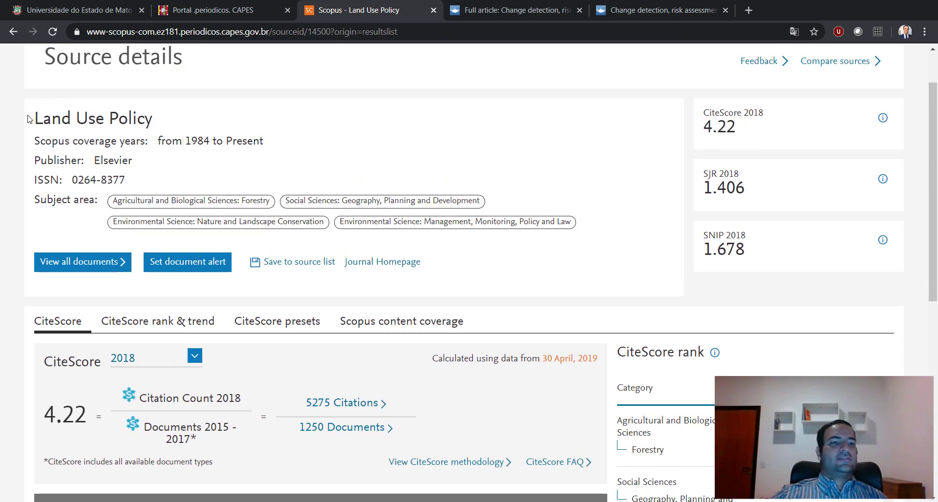
pyautogui.scroll(-4, 2, 224)
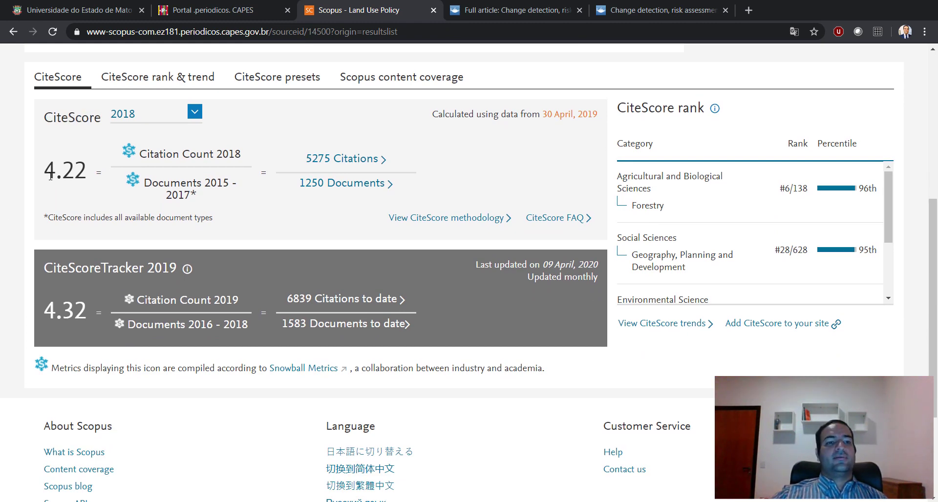
pyautogui.moveTo(46, 170); pyautogui.dragTo(87, 169)
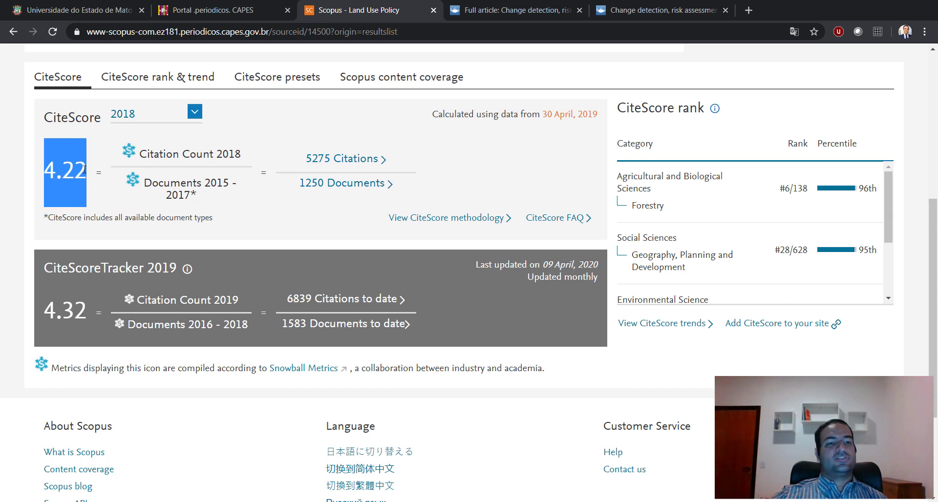
pyautogui.click(78, 169)
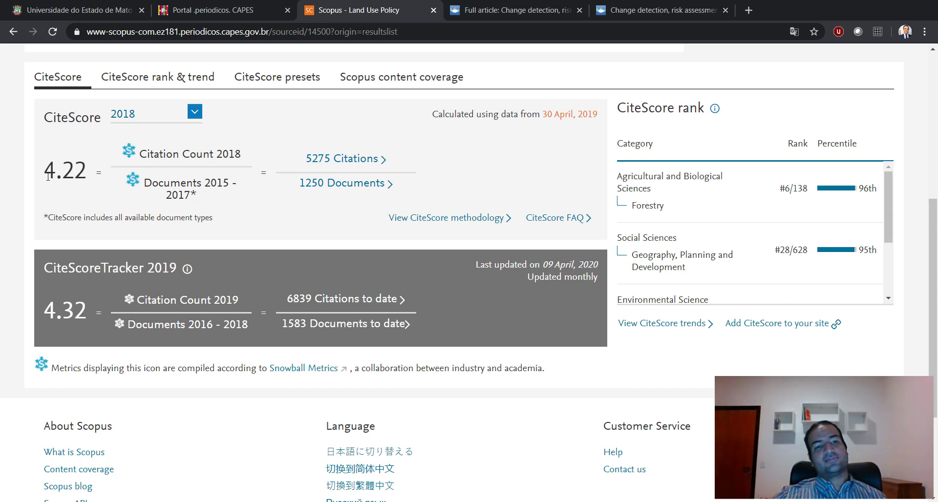
# Highlight the CiteScoreTracker 2019 heading, then show the journal's CiteScore rank and trend.
pyautogui.scroll(-1, 47, 175)
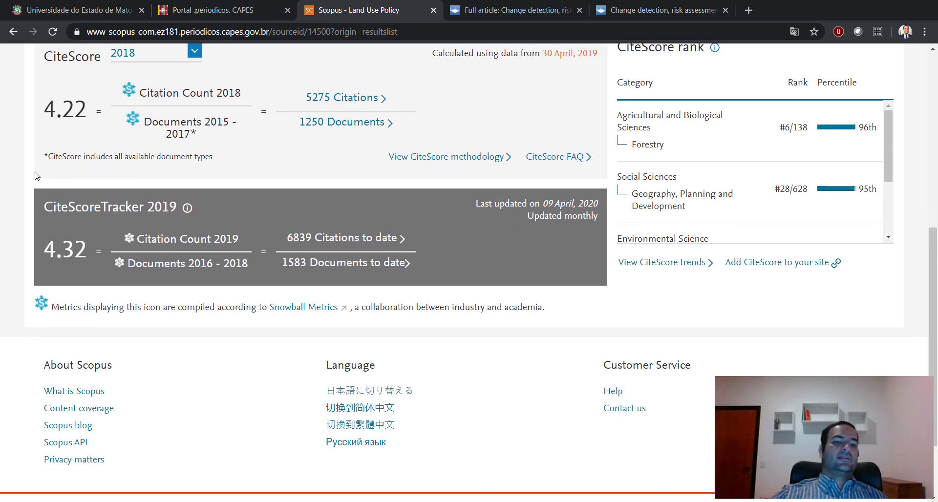
pyautogui.moveTo(43, 207); pyautogui.dragTo(176, 204)
pyautogui.click(168, 212)
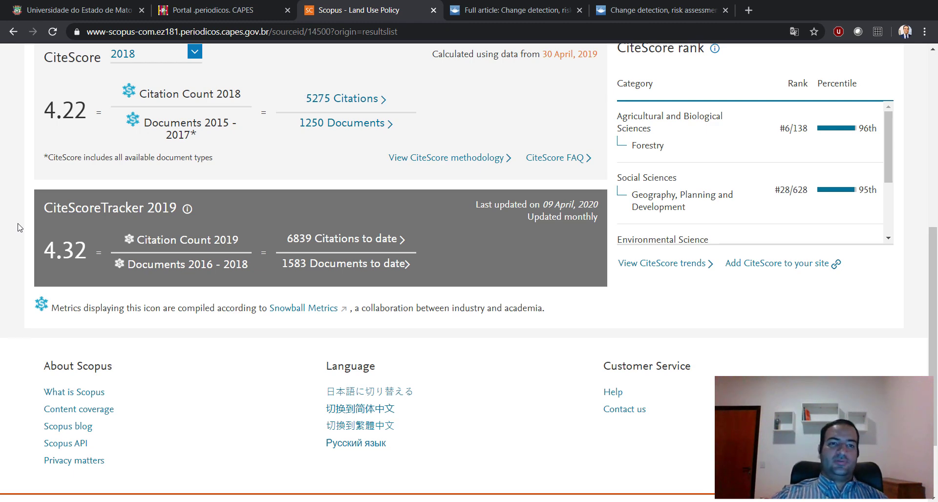
pyautogui.scroll(3, 17, 227)
pyautogui.click(174, 206)
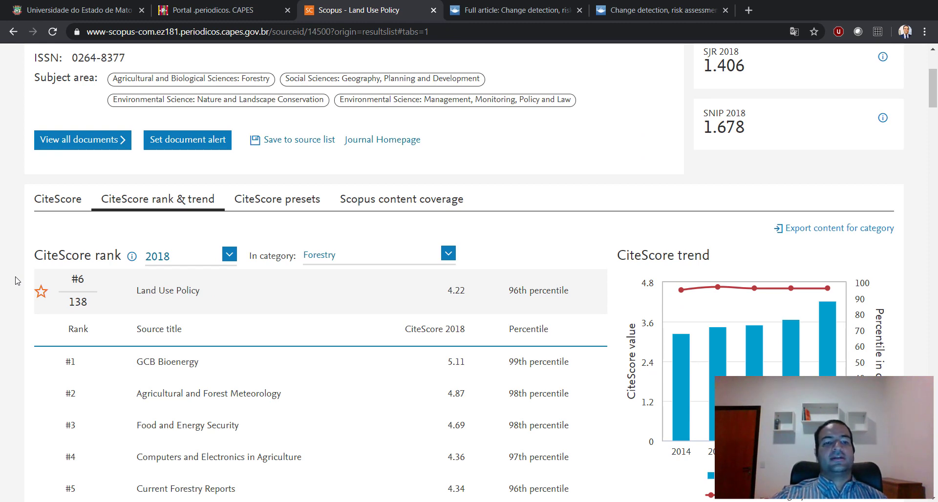
# Review the CiteScore trend and highlight Land Use Policy's #6 of 138 Forestry rank.
pyautogui.scroll(-1, 18, 281)
pyautogui.scroll(-1, 17, 281)
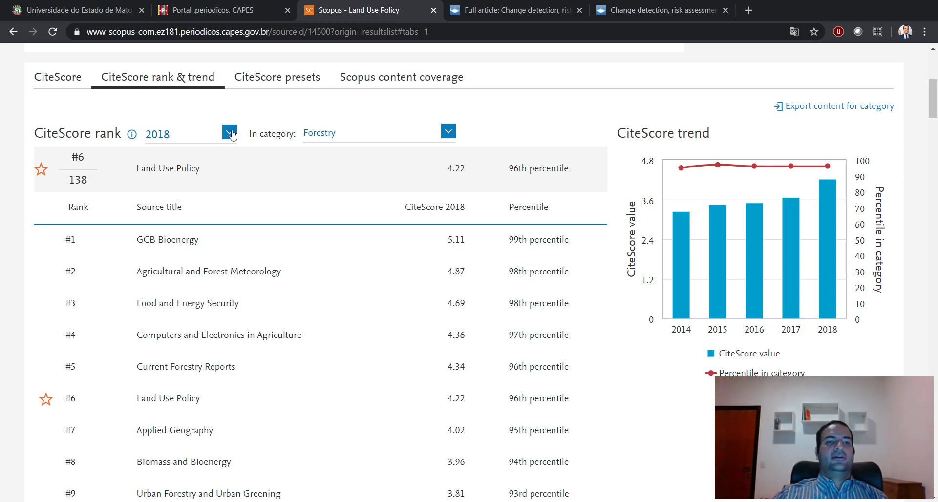
pyautogui.scroll(1, 12, 158)
pyautogui.scroll(-1, 24, 148)
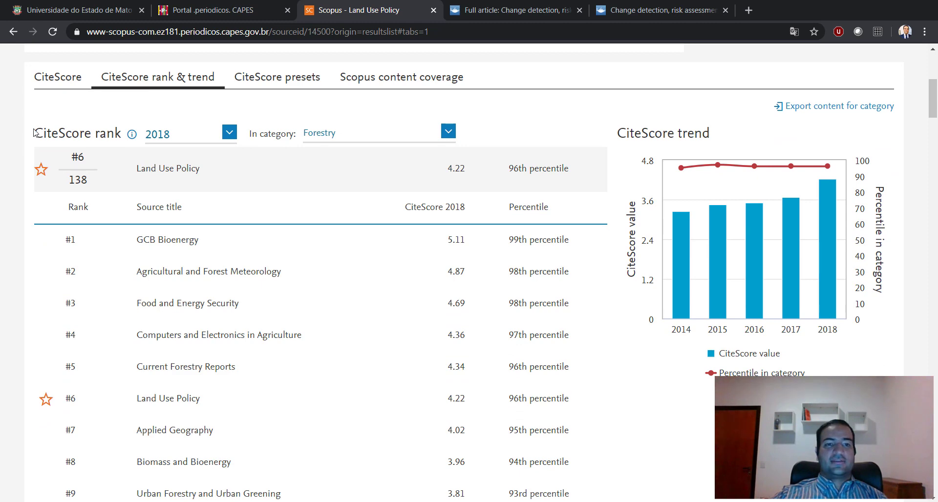
pyautogui.scroll(-1, 34, 137)
pyautogui.scroll(-1, 39, 129)
pyautogui.scroll(1, 200, 115)
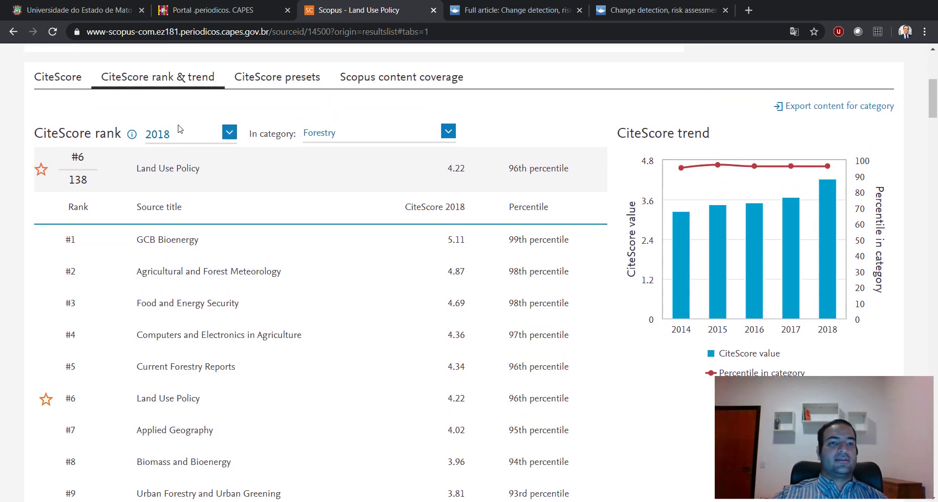
pyautogui.scroll(-1, 61, 192)
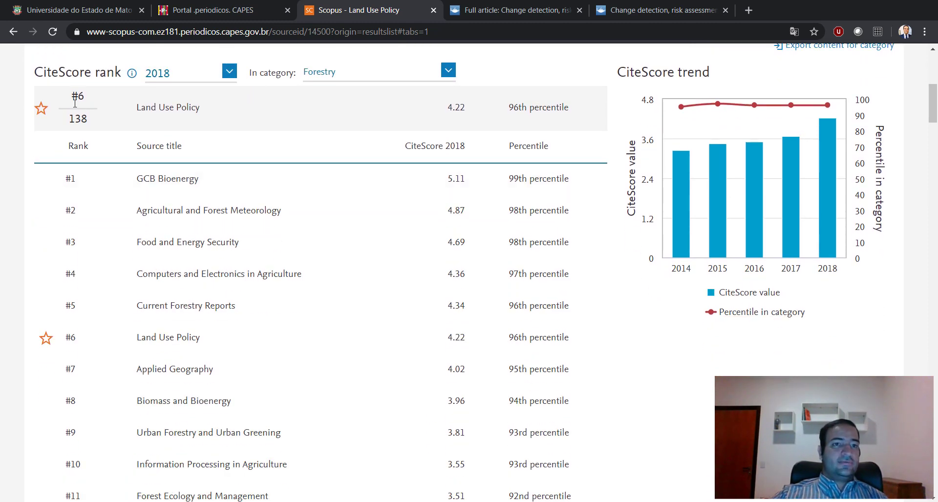
pyautogui.moveTo(71, 99); pyautogui.dragTo(86, 99)
pyautogui.click(84, 123)
# Open the In category dropdown listing the journal's other subject categories.
pyautogui.scroll(1, 87, 125)
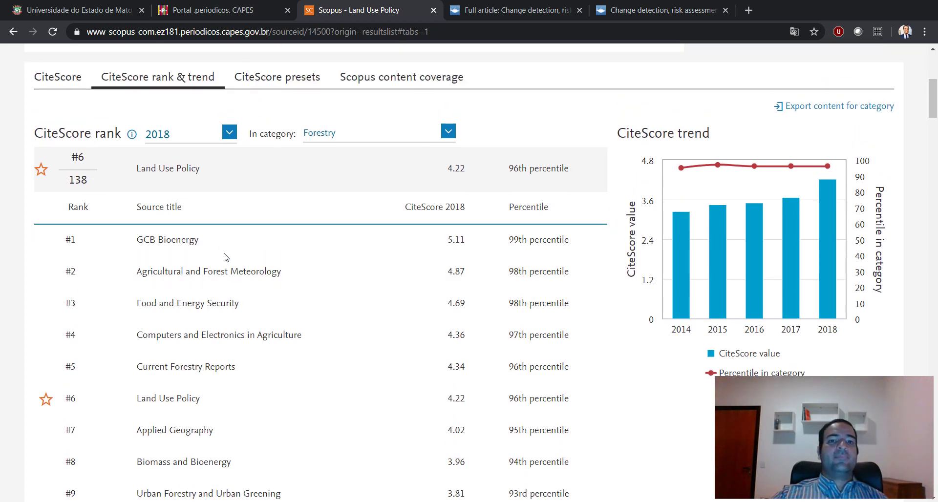
pyautogui.scroll(1, 388, 125)
pyautogui.click(389, 193)
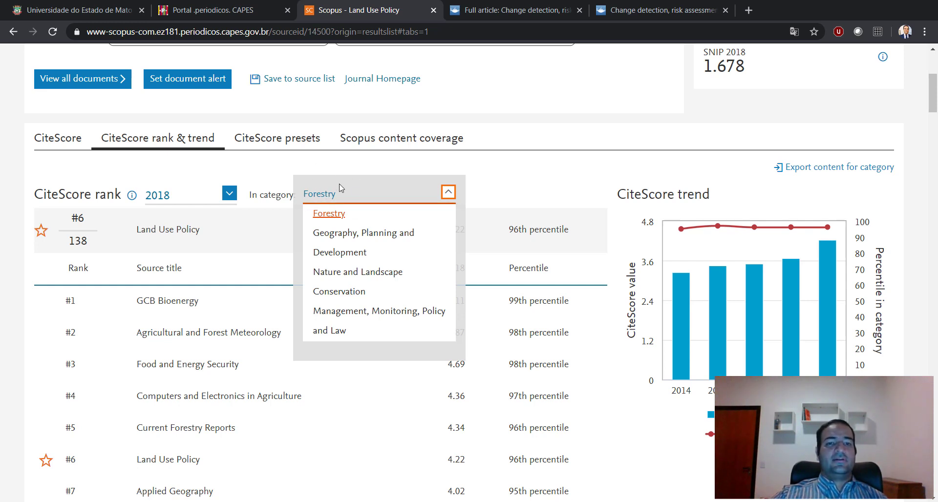
# Keep Forestry and highlight the #6 rank, 4.22 CiteScore and percentile in the rank table.
pyautogui.click(7, 219)
pyautogui.scroll(-3, 27, 259)
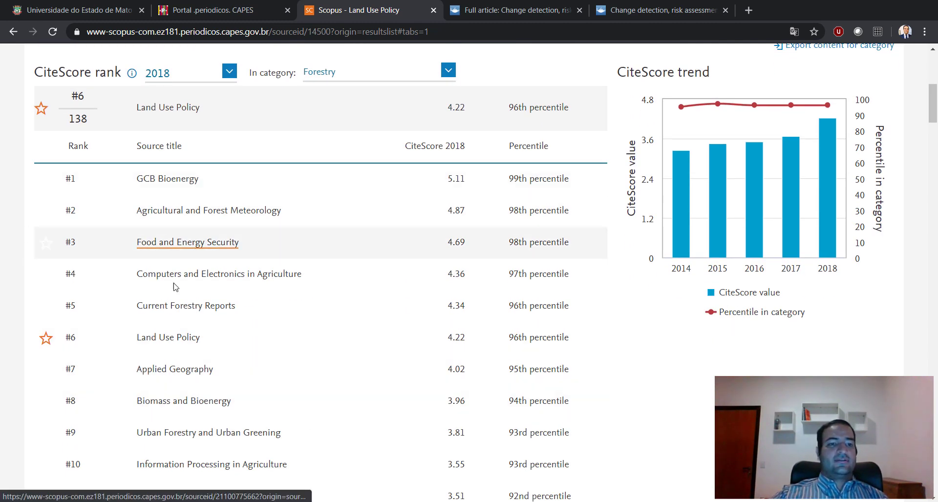
pyautogui.moveTo(77, 338); pyautogui.dragTo(68, 339)
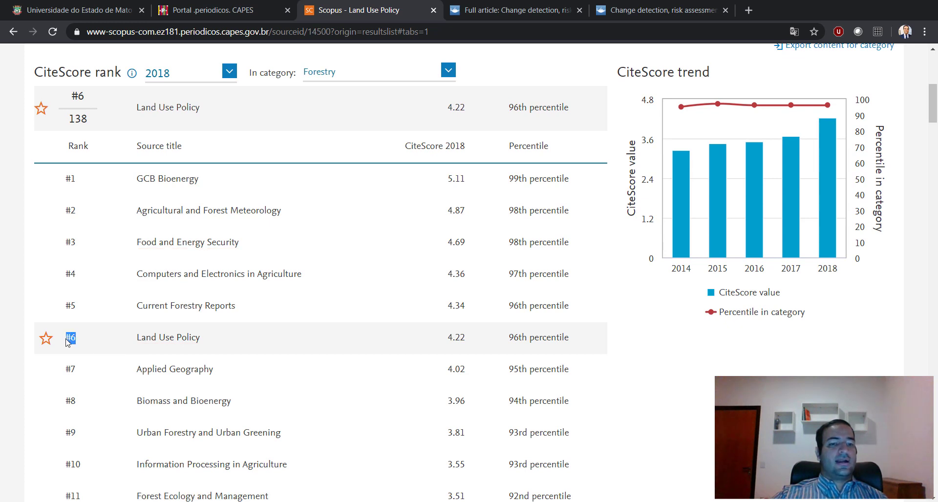
pyautogui.click(454, 148)
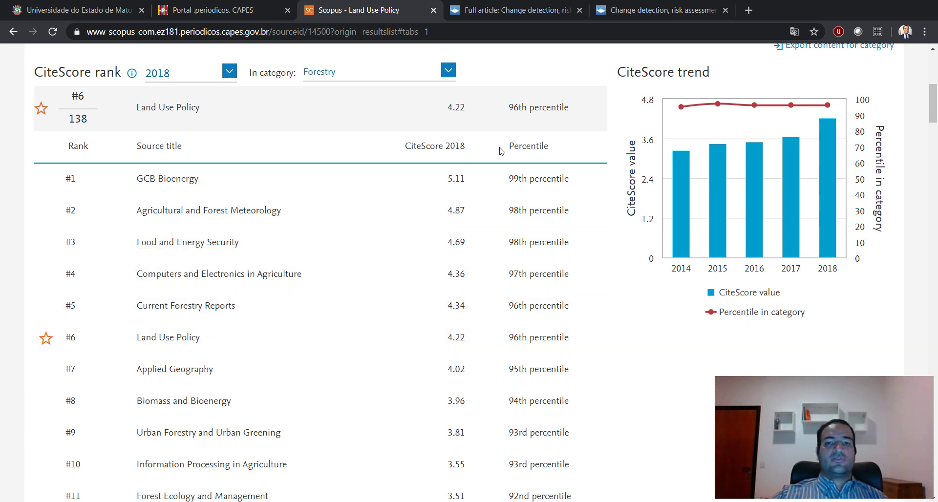
pyautogui.moveTo(452, 337); pyautogui.dragTo(460, 337)
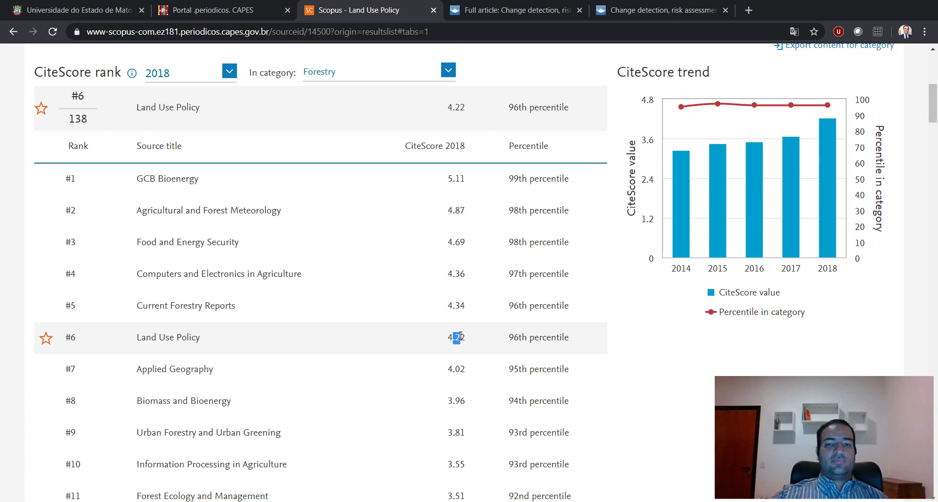
pyautogui.click(513, 143)
pyautogui.moveTo(513, 143); pyautogui.dragTo(549, 144)
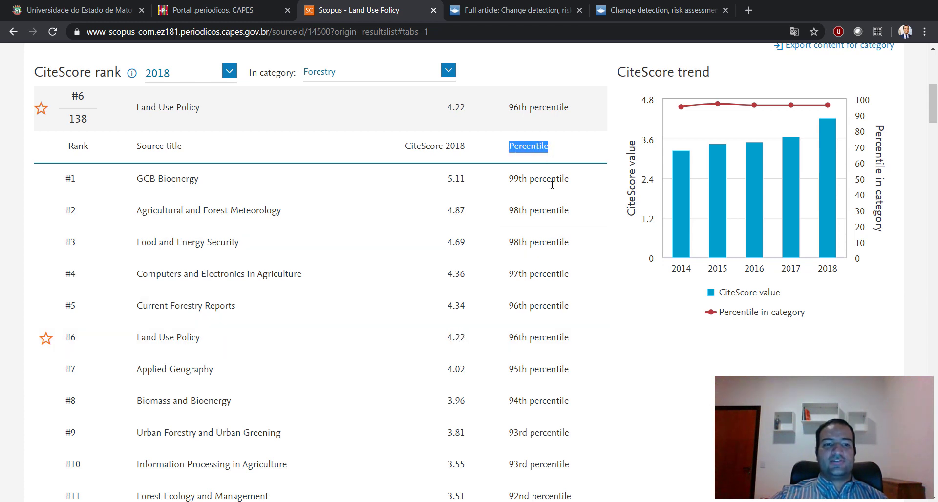
pyautogui.moveTo(577, 340); pyautogui.dragTo(509, 337)
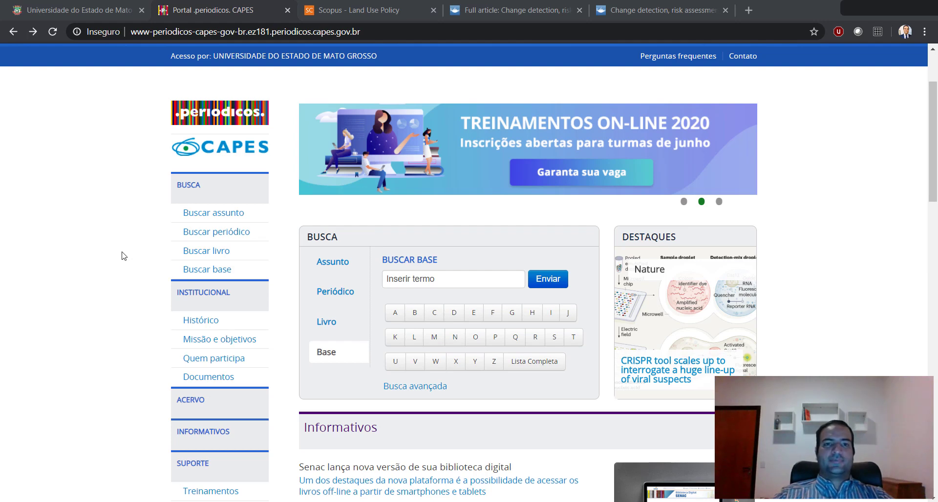
# Search the CAPES database list for 'jcr', finding InCites Journal Citation Reports - JCR.
pyautogui.scroll(2, 124, 256)
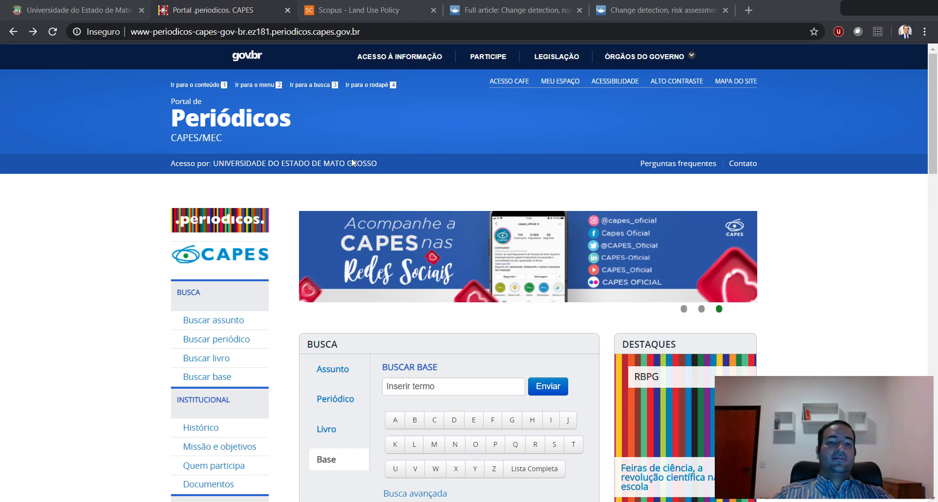
pyautogui.scroll(-4, 438, 203)
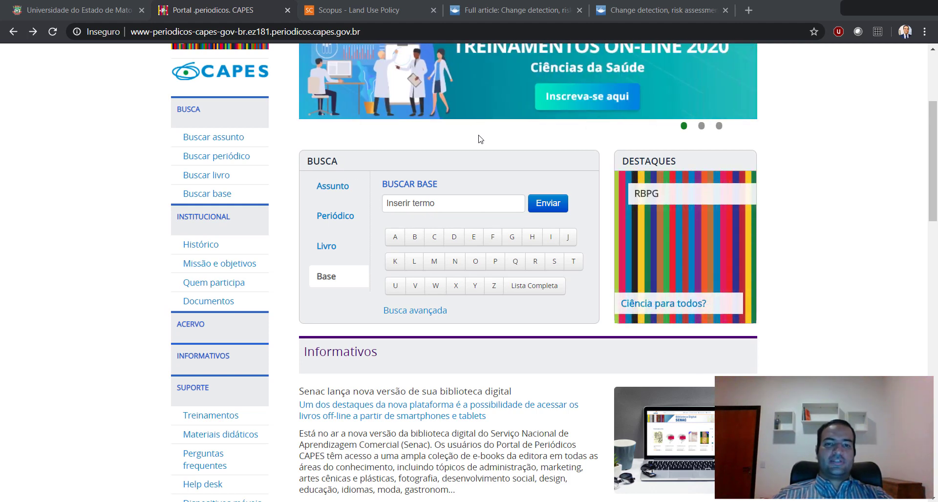
pyautogui.click(405, 206)
pyautogui.write('j')
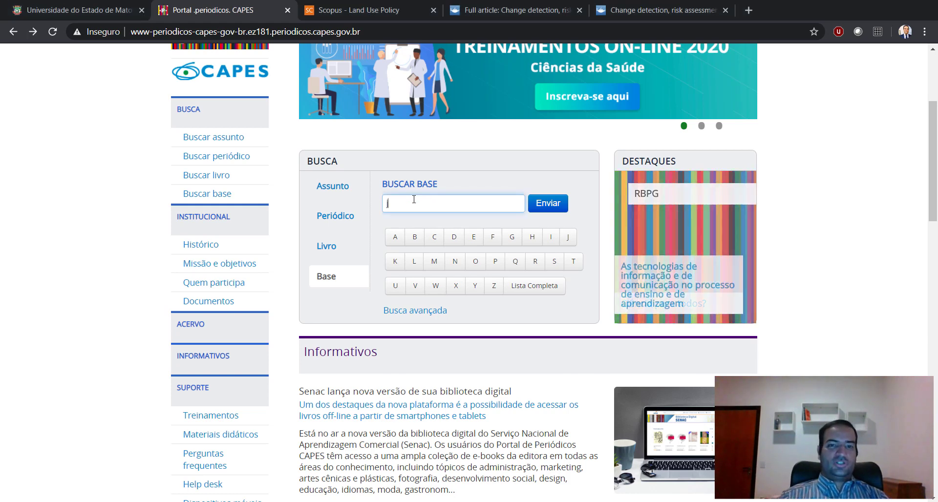
pyautogui.write('cr')
pyautogui.click(539, 209)
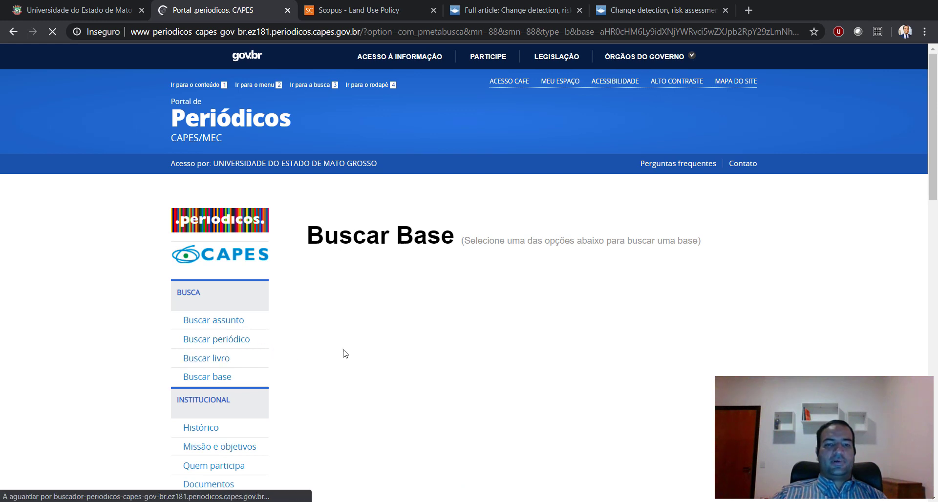
pyautogui.scroll(-4, 430, 364)
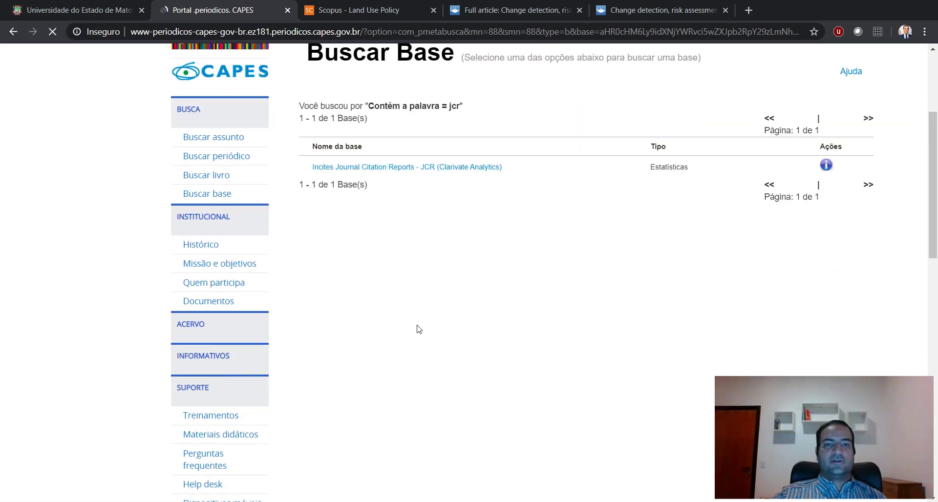
# Open InCites Journal Citation Reports from the CAPES result and dismiss the translation offer.
pyautogui.click(440, 168)
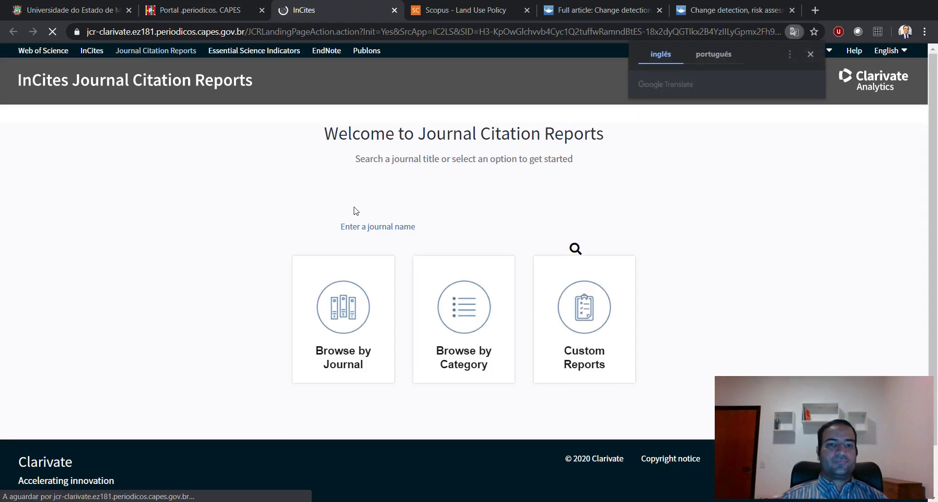
pyautogui.click(809, 53)
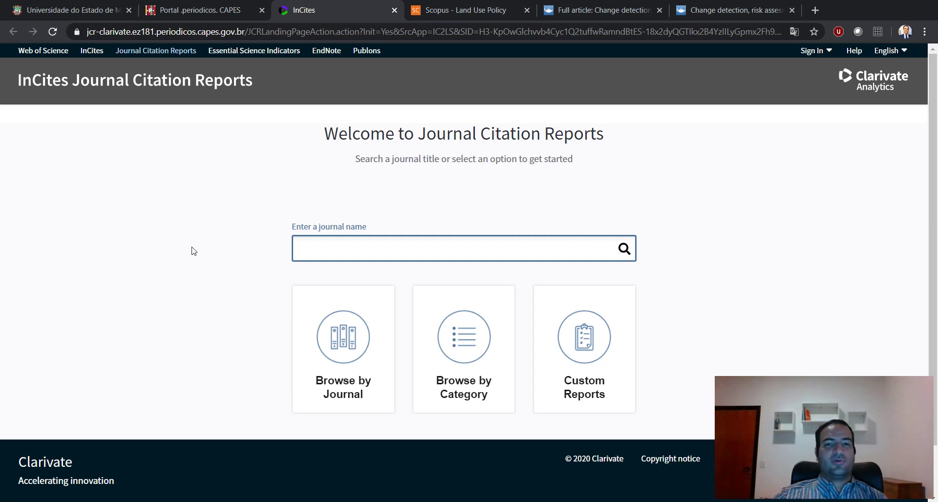
pyautogui.scroll(-2, 192, 248)
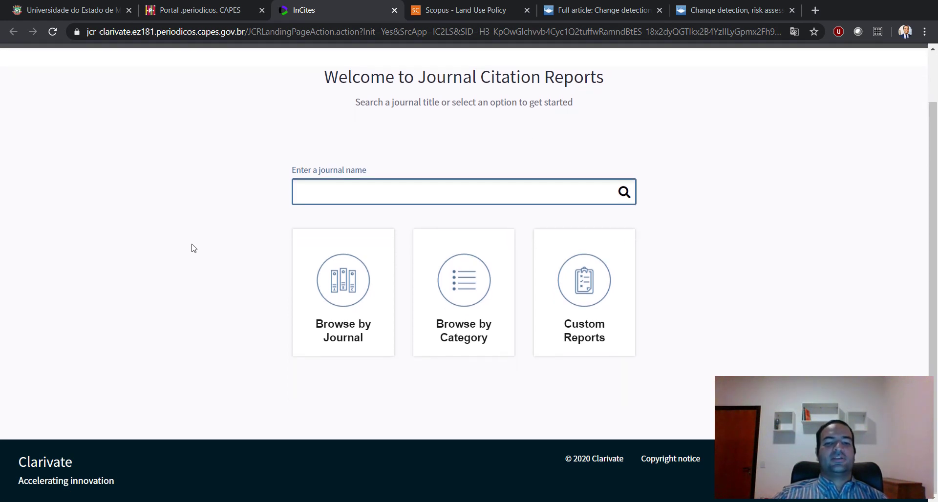
pyautogui.scroll(2, 123, 254)
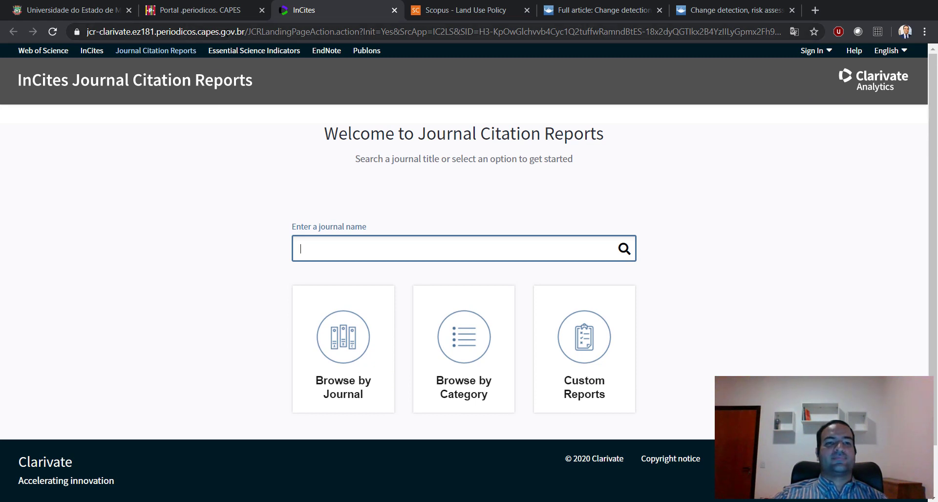
pyautogui.scroll(-2, 294, 190)
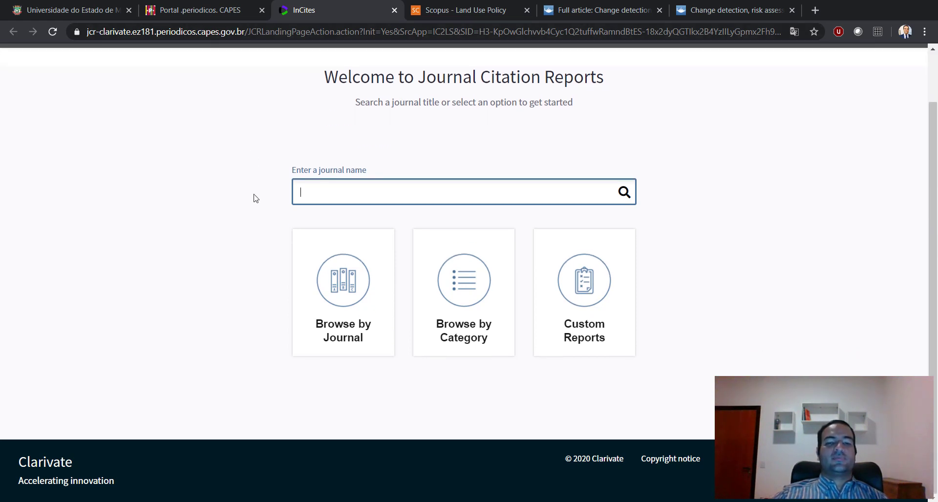
pyautogui.scroll(2, 227, 254)
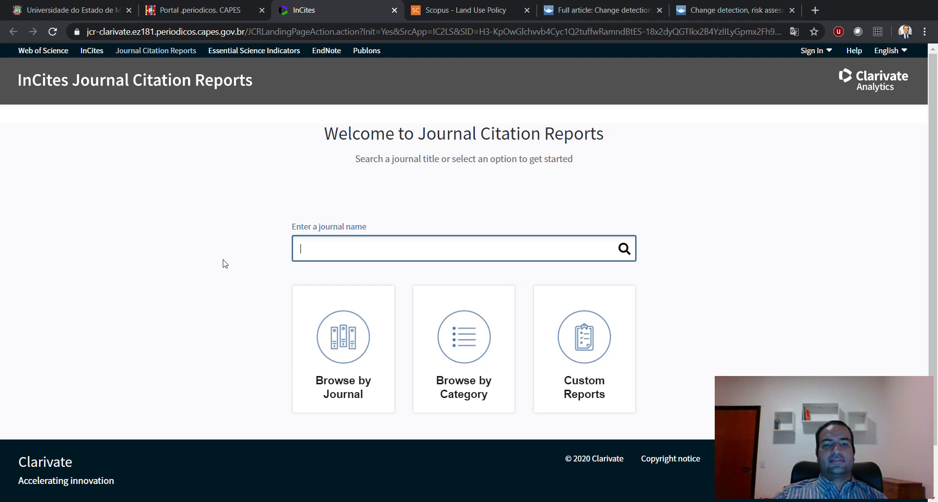
pyautogui.scroll(-2, 224, 264)
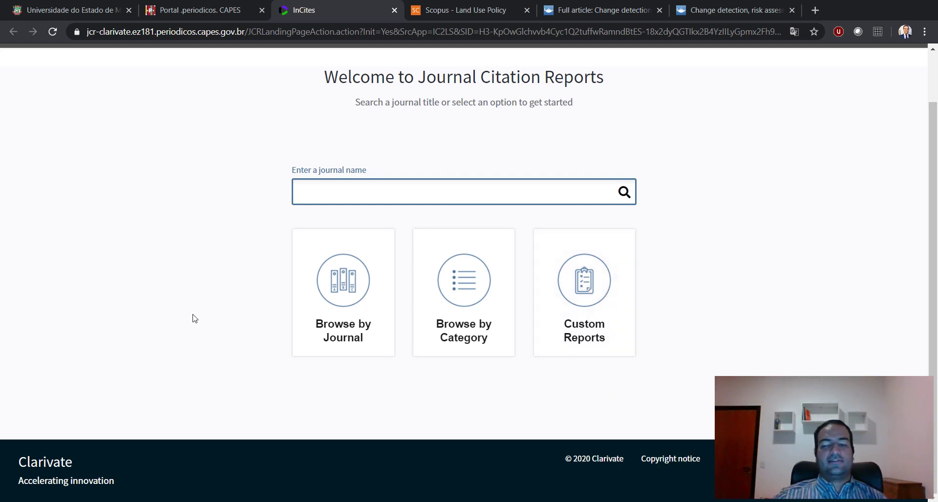
pyautogui.scroll(2, 194, 318)
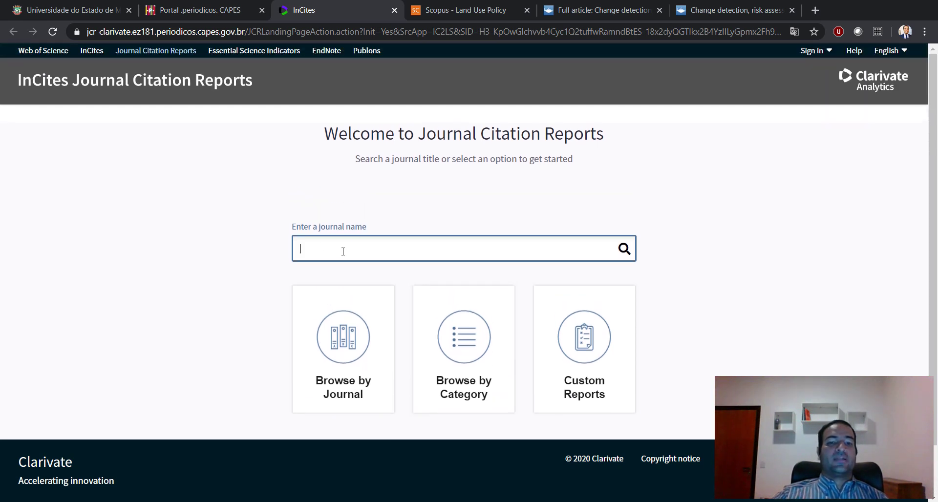
# Search JCR for 'Land Use Policy' and open the LAND USE POLICY journal profile.
pyautogui.click(367, 257)
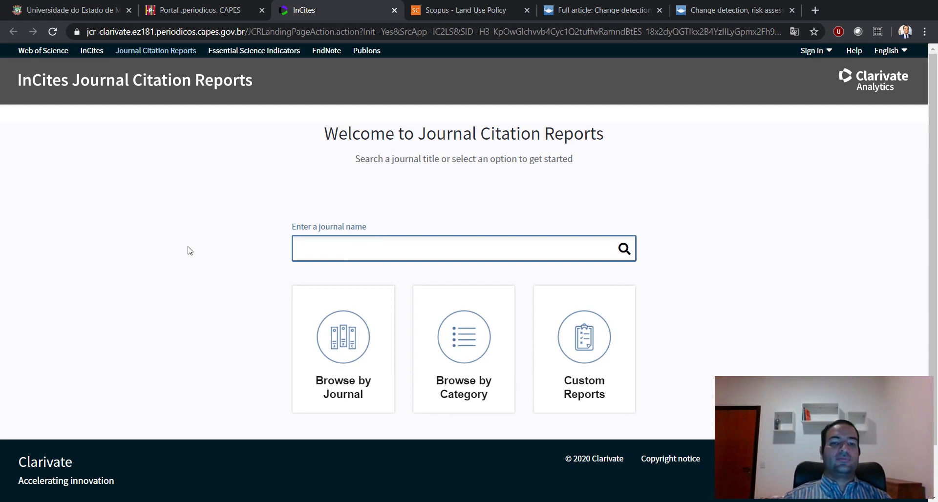
pyautogui.write('Land Use Pol')
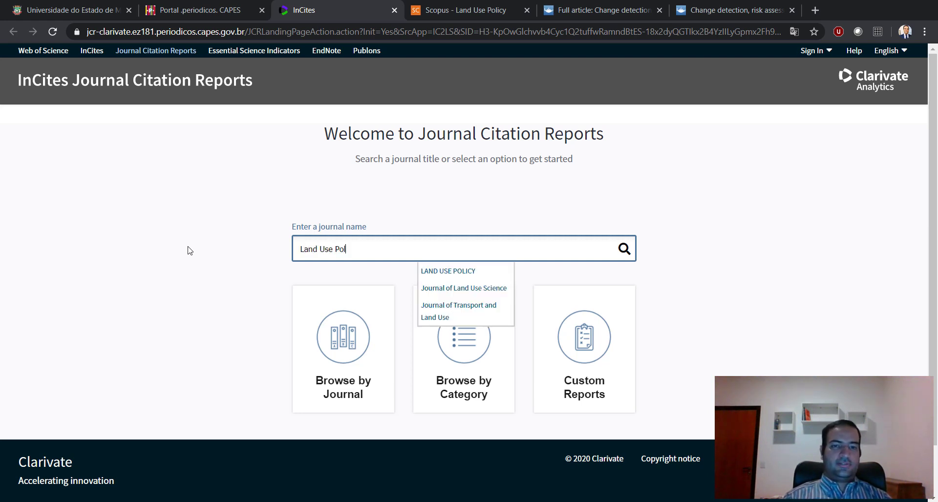
pyautogui.write('icy')
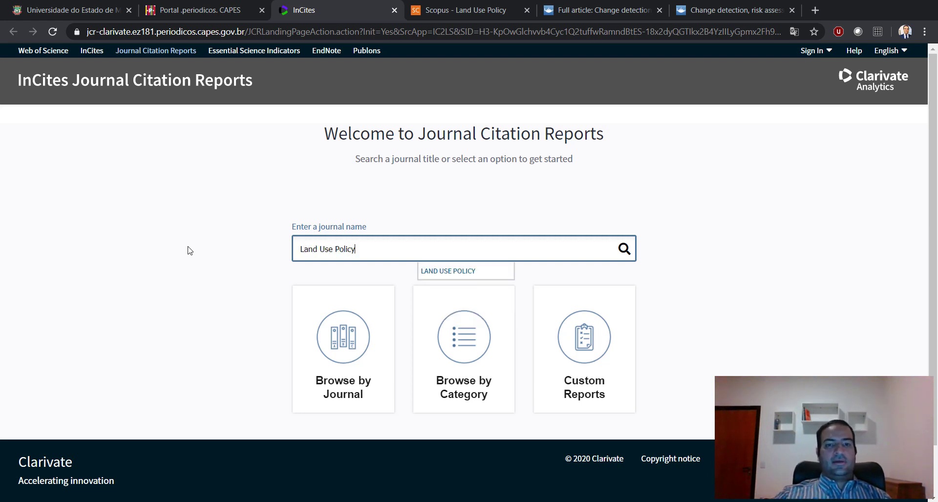
pyautogui.click(471, 272)
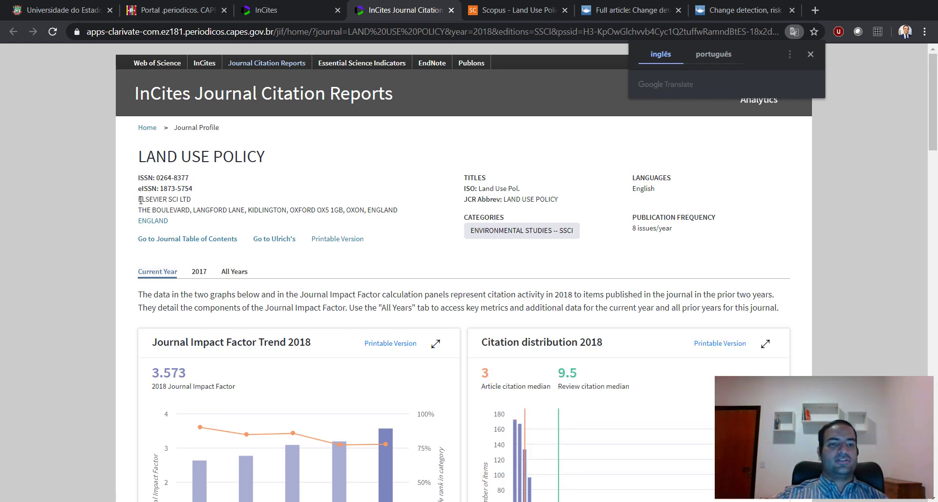
pyautogui.moveTo(140, 200); pyautogui.dragTo(186, 199)
pyautogui.click(86, 307)
pyautogui.scroll(-1, 87, 307)
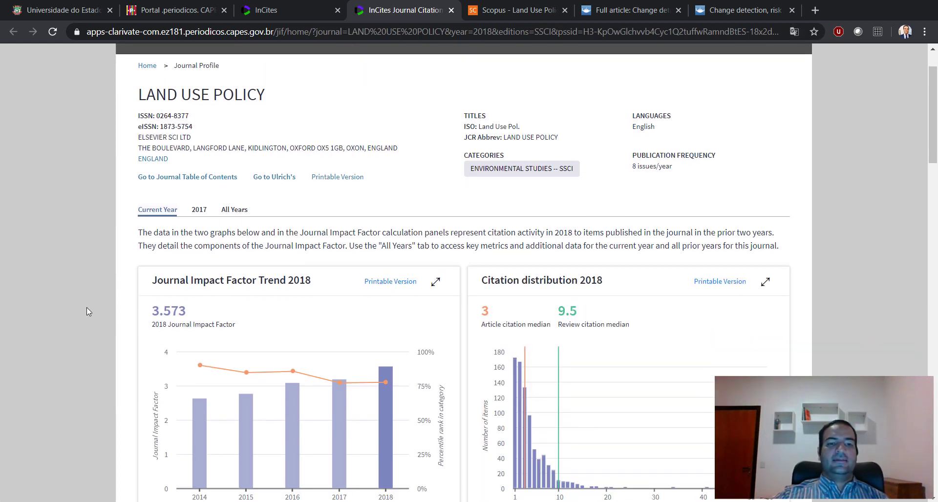
pyautogui.scroll(-3, 87, 307)
pyautogui.moveTo(154, 128); pyautogui.dragTo(189, 129)
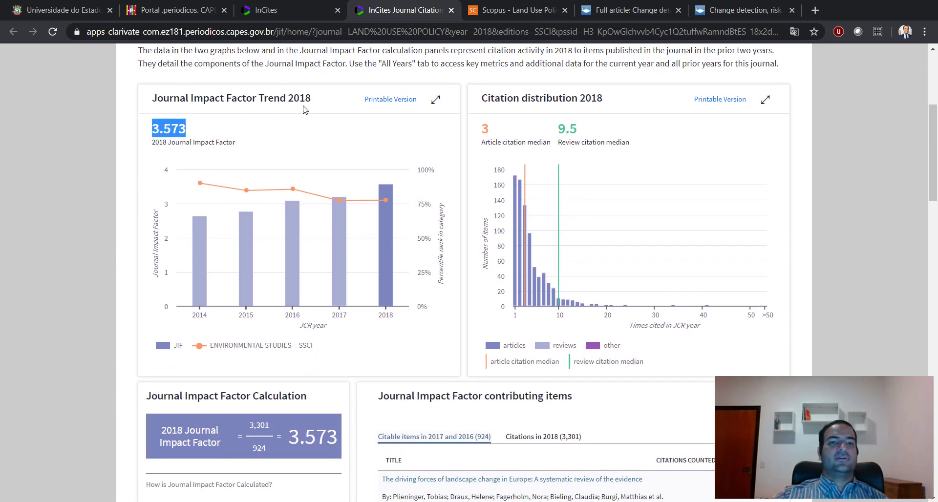
pyautogui.click(82, 154)
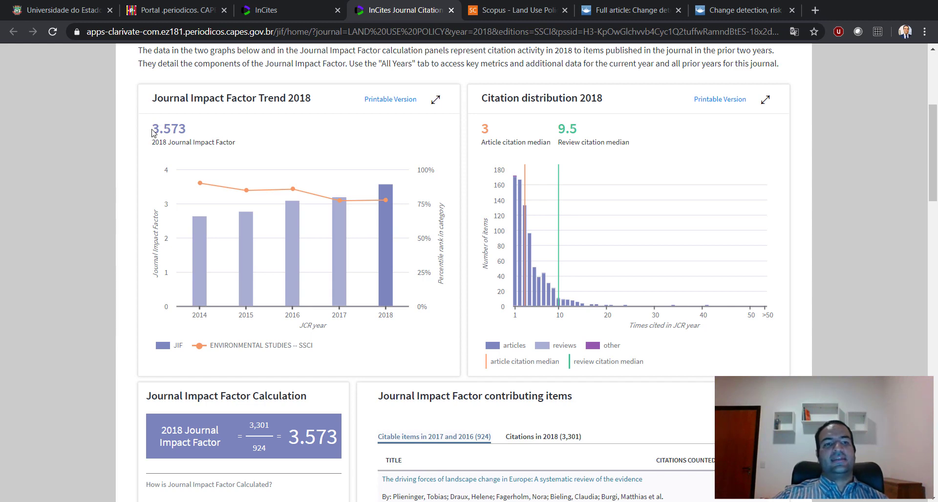
pyautogui.moveTo(154, 130); pyautogui.dragTo(180, 129)
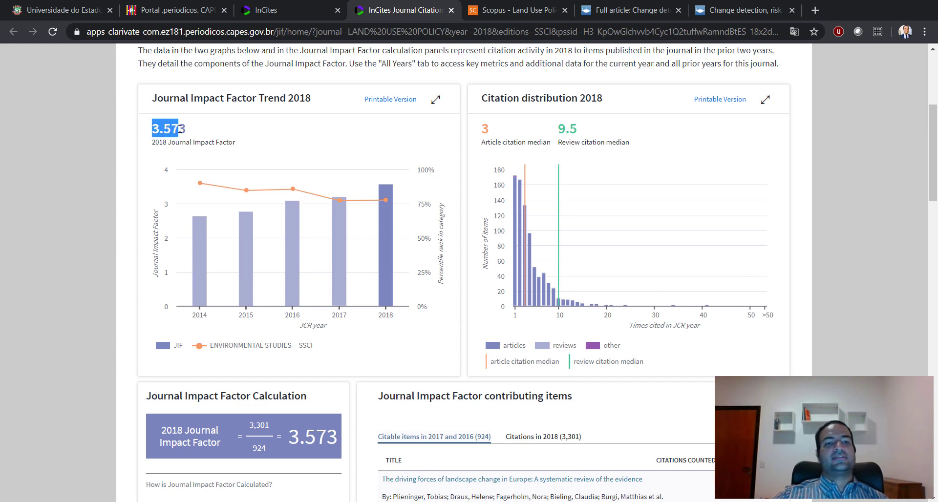
pyautogui.click(138, 121)
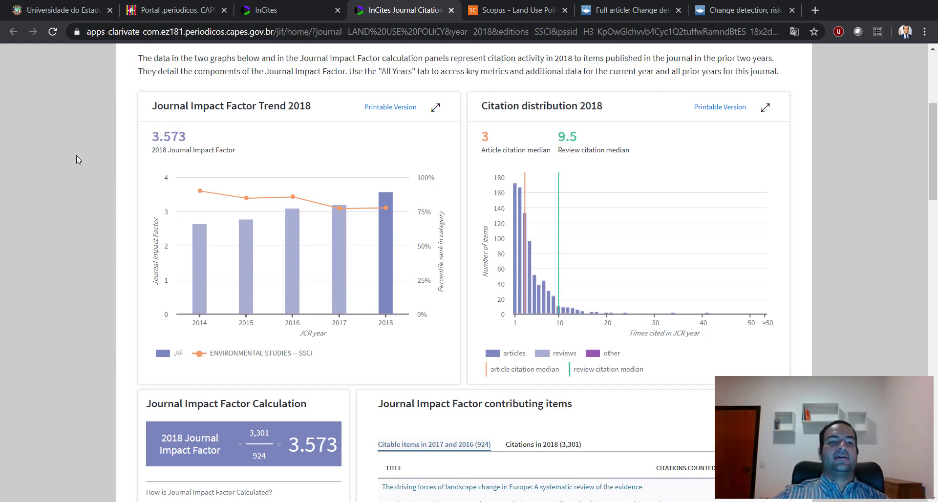
pyautogui.scroll(4, 78, 157)
pyautogui.scroll(-5, 70, 207)
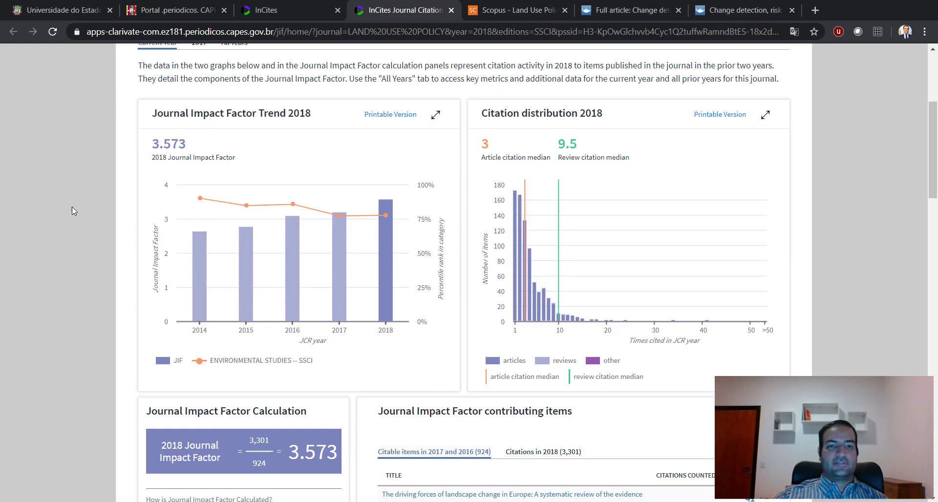
pyautogui.moveTo(184, 219)
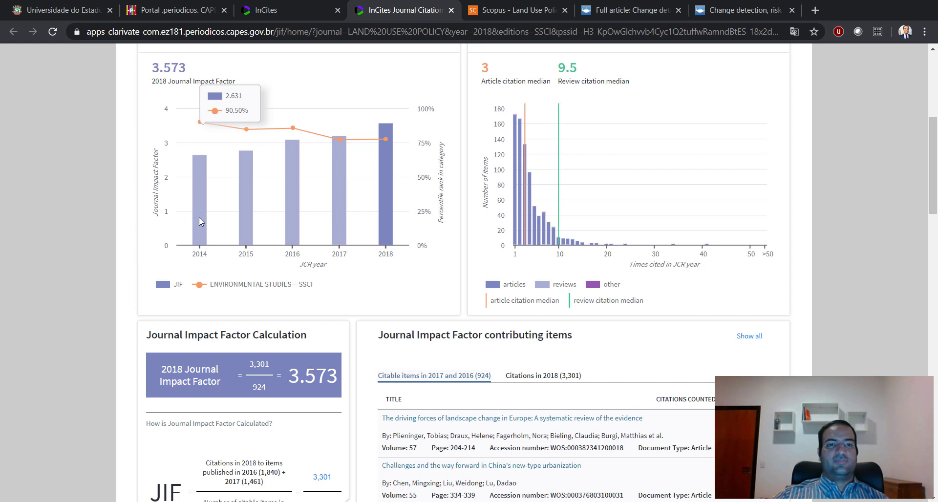
pyautogui.moveTo(246, 215)
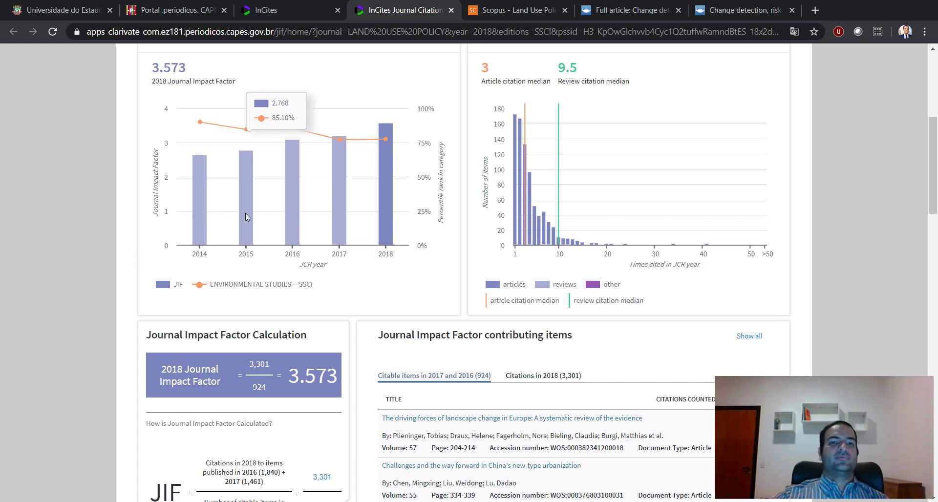
pyautogui.moveTo(282, 213)
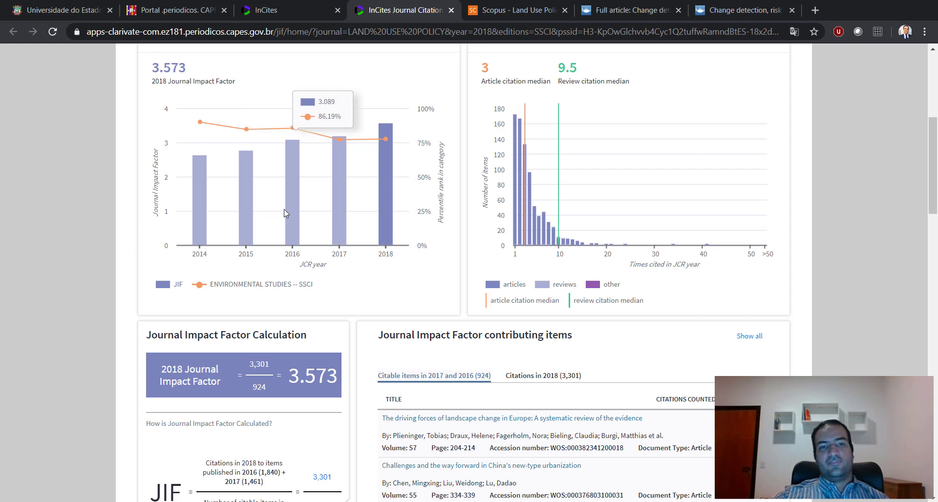
pyautogui.moveTo(376, 202)
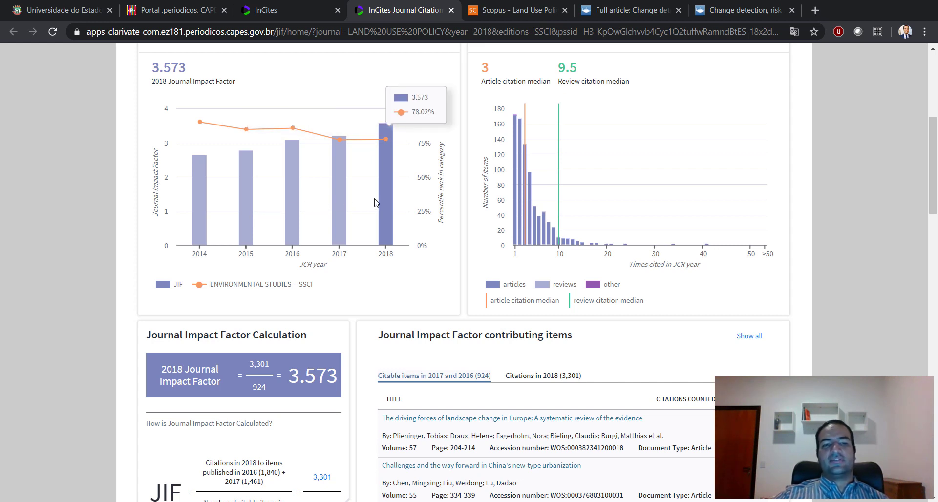
pyautogui.scroll(-5, 51, 203)
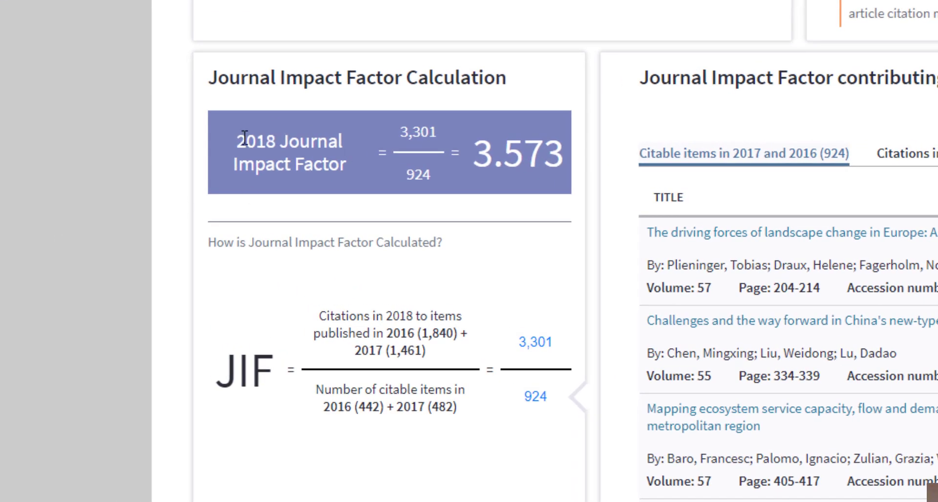
pyautogui.moveTo(237, 139); pyautogui.dragTo(347, 164)
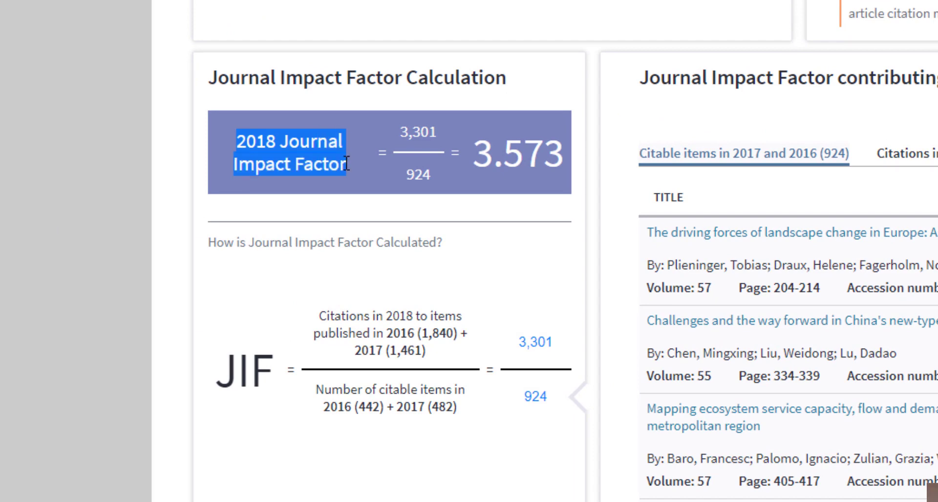
pyautogui.click(318, 154)
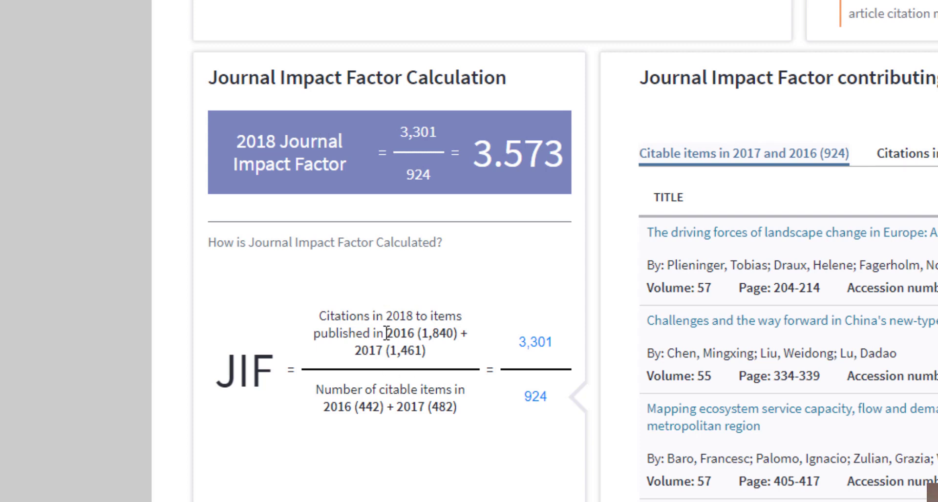
pyautogui.moveTo(388, 333); pyautogui.dragTo(387, 352)
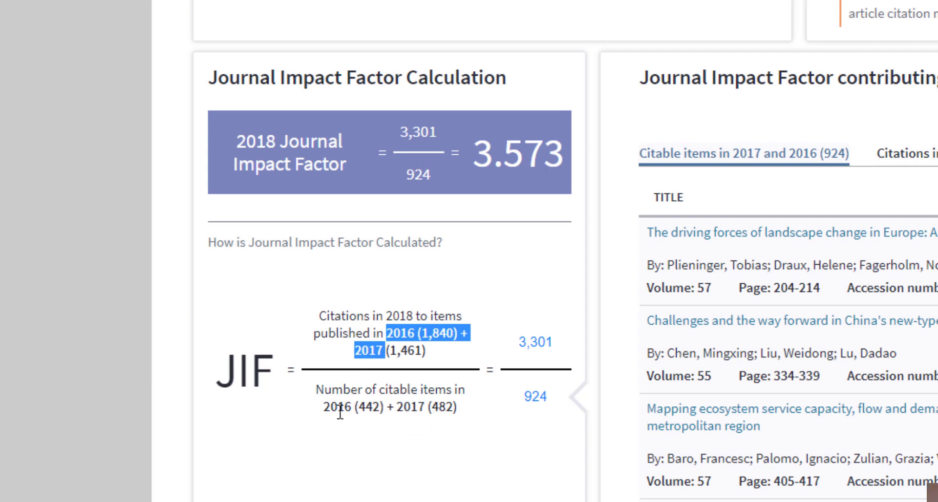
pyautogui.moveTo(324, 412); pyautogui.dragTo(465, 413)
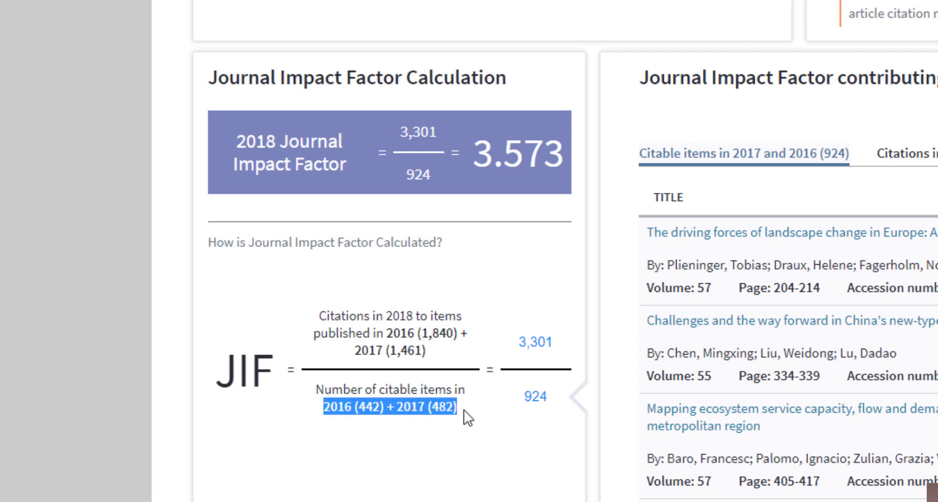
pyautogui.click(410, 407)
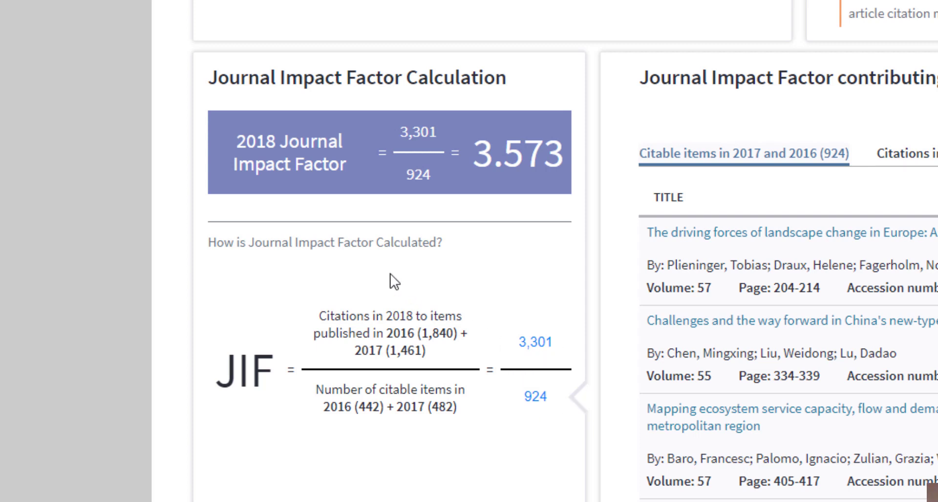
pyautogui.scroll(3, 393, 282)
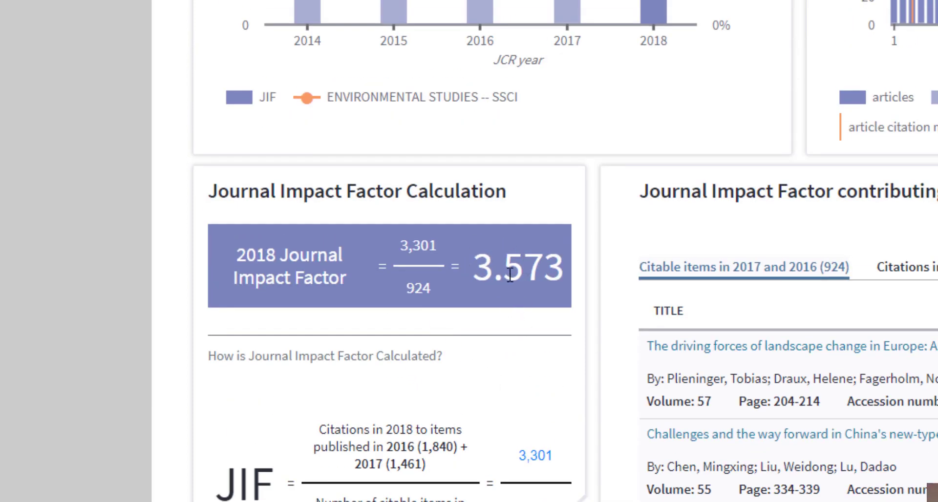
pyautogui.moveTo(472, 272); pyautogui.dragTo(566, 272)
# Return to the JCR search page and open the Journals By Rank list.
pyautogui.click(137, 323)
pyautogui.scroll(8, 110, 221)
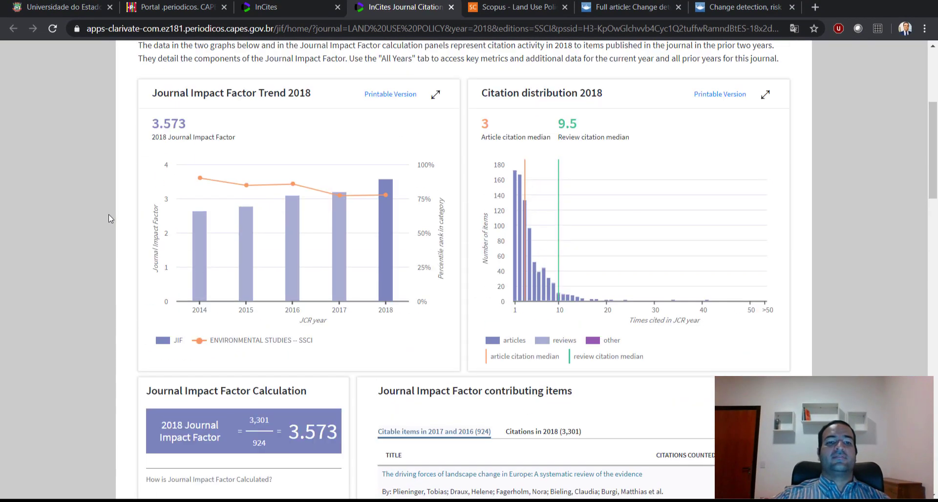
pyautogui.scroll(2, 101, 228)
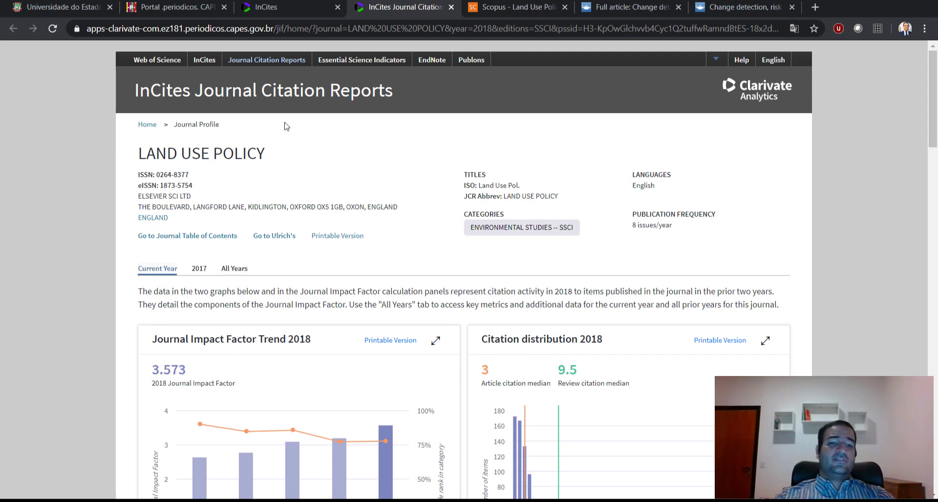
pyautogui.click(293, 7)
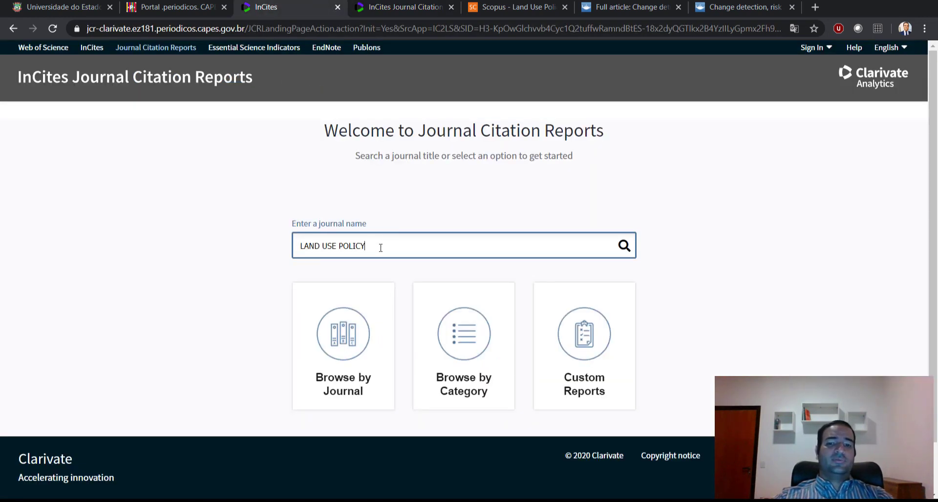
pyautogui.moveTo(381, 248); pyautogui.dragTo(234, 266)
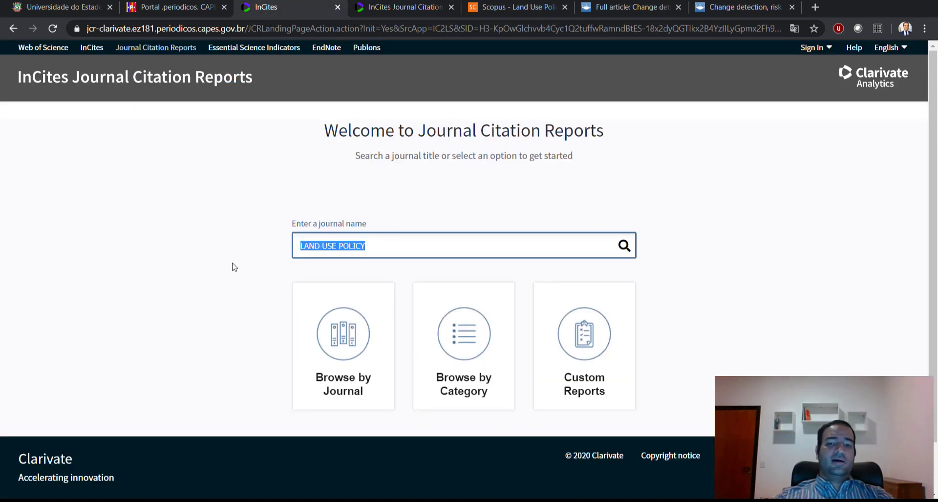
pyautogui.click(372, 348)
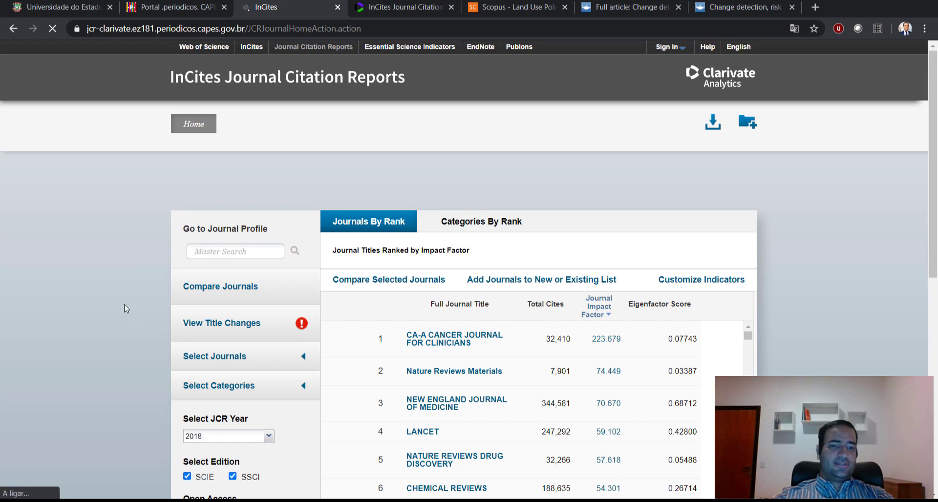
# Browse the 2018 journals ranked by impact factor, topped at 223.679.
pyautogui.scroll(-1, 120, 308)
pyautogui.scroll(-8, 120, 304)
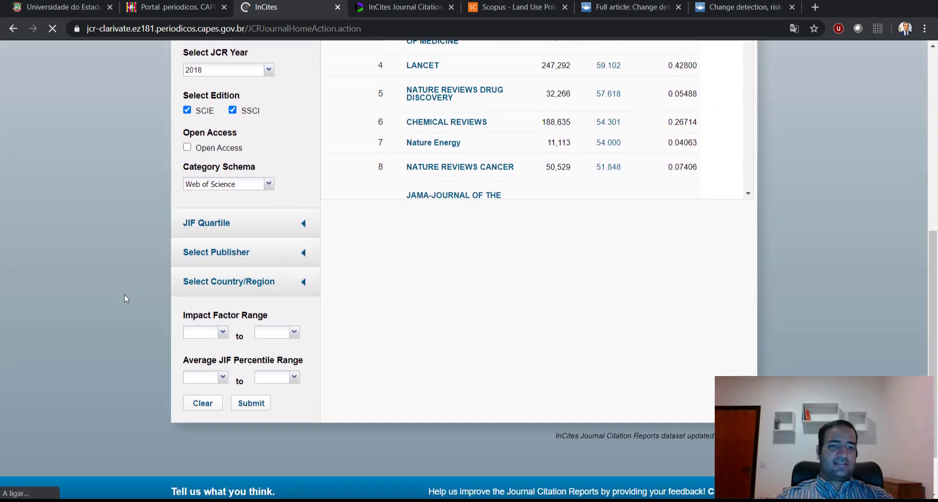
pyautogui.scroll(5, 124, 296)
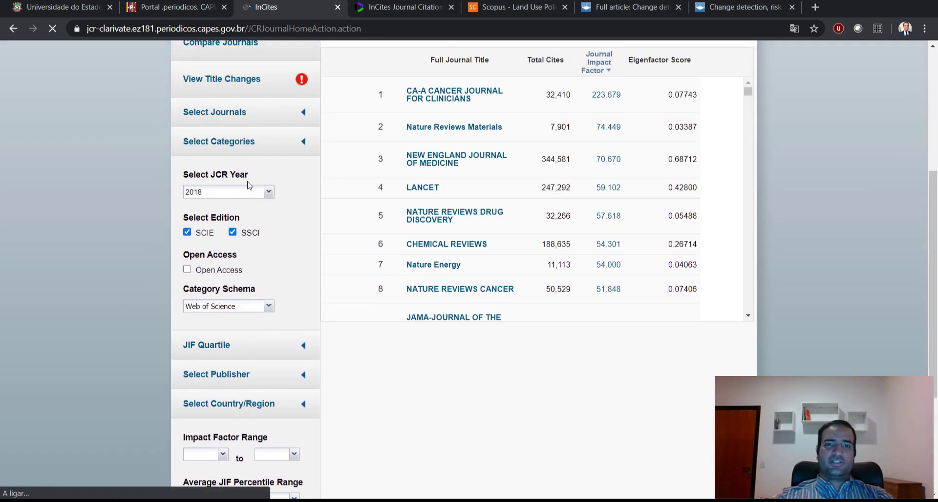
pyautogui.scroll(1, 145, 173)
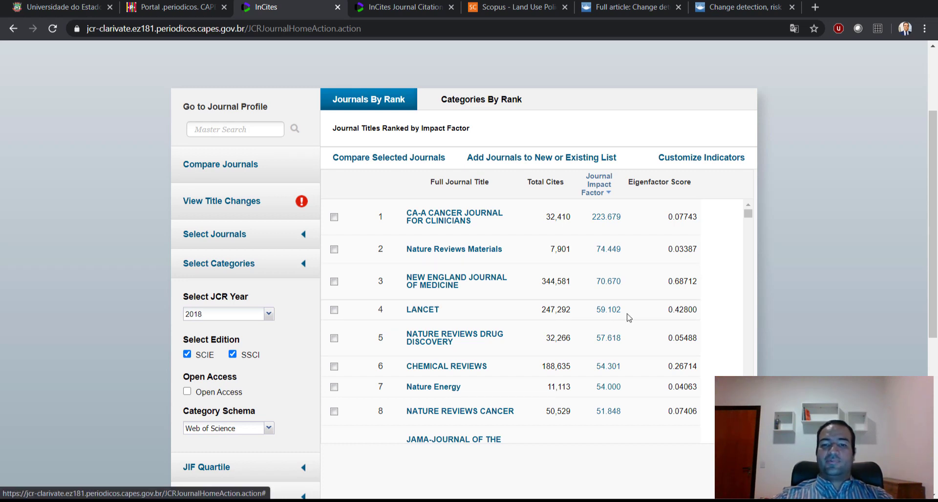
pyautogui.scroll(-5, 629, 318)
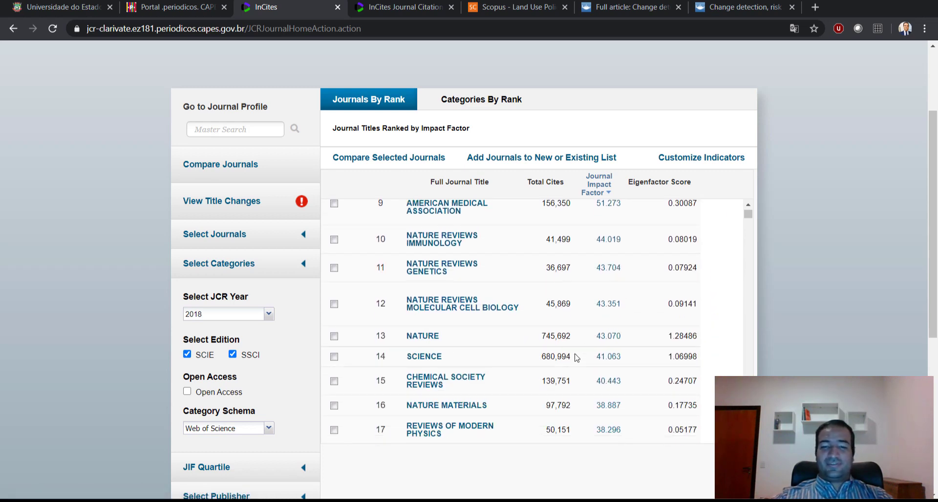
pyautogui.scroll(2, 577, 358)
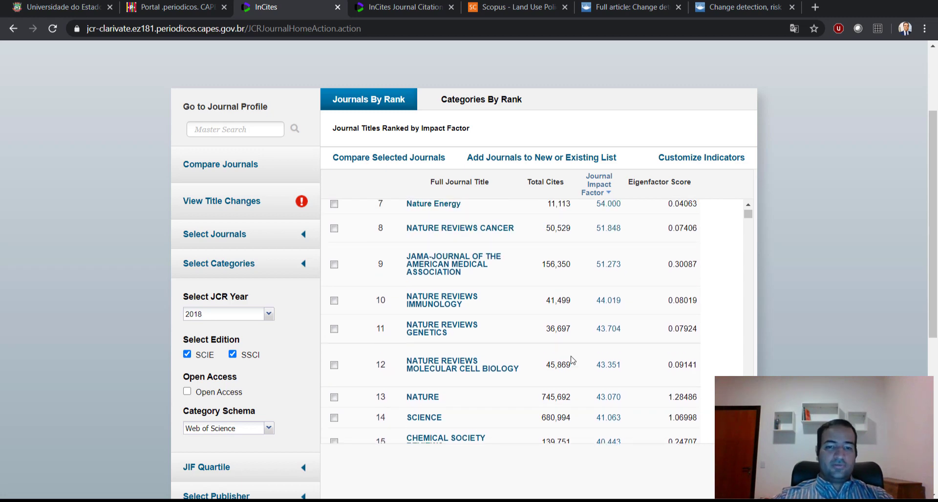
pyautogui.scroll(5, 573, 357)
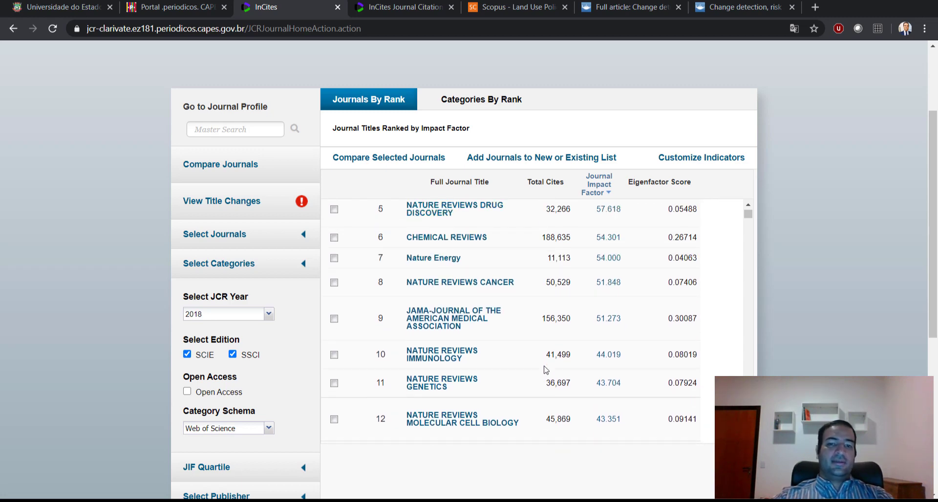
pyautogui.scroll(2, 498, 370)
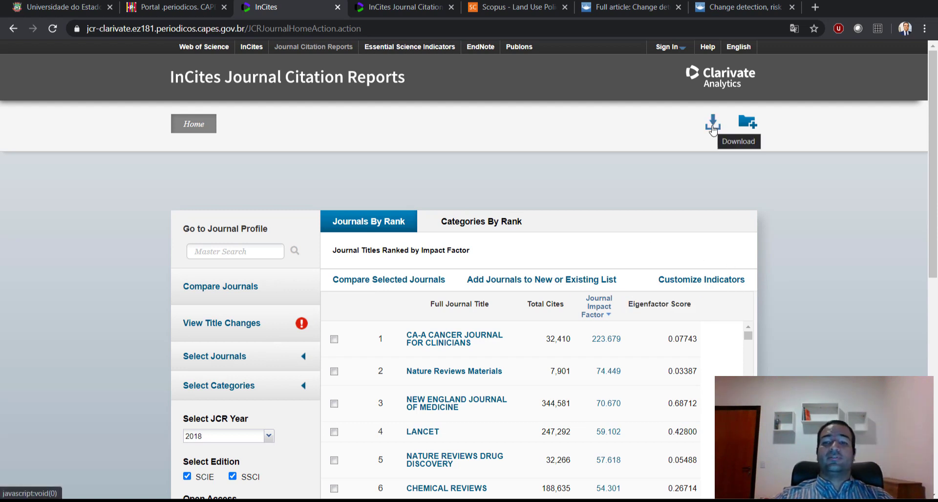
# Download the journal ranking as XLS and open the JournalHomeGrid file in Excel.
pyautogui.click(713, 129)
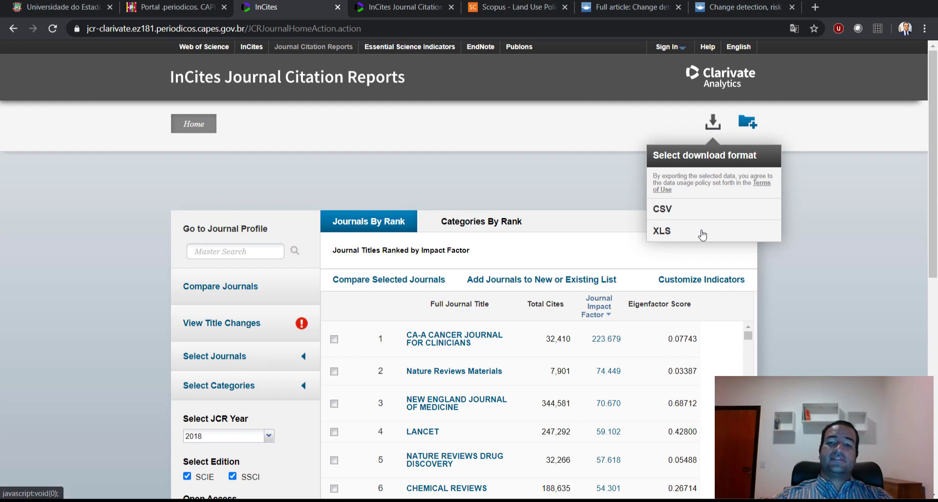
pyautogui.click(660, 232)
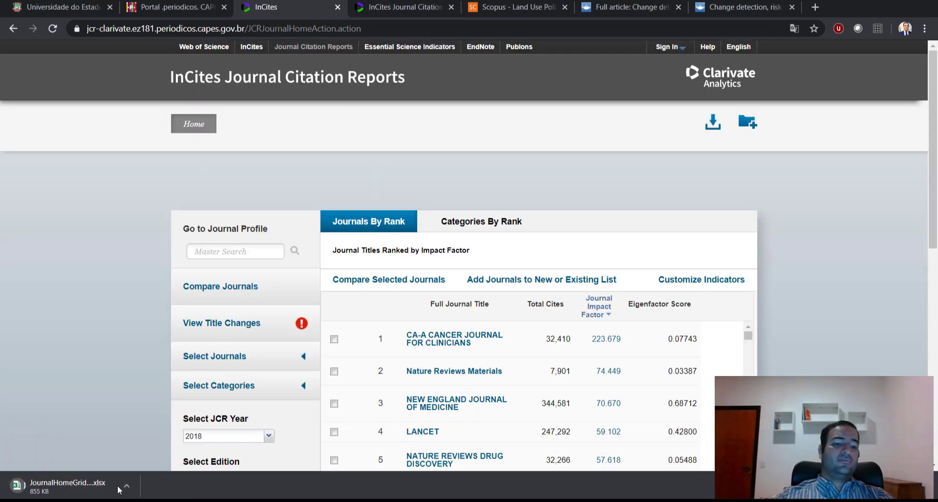
pyautogui.click(63, 486)
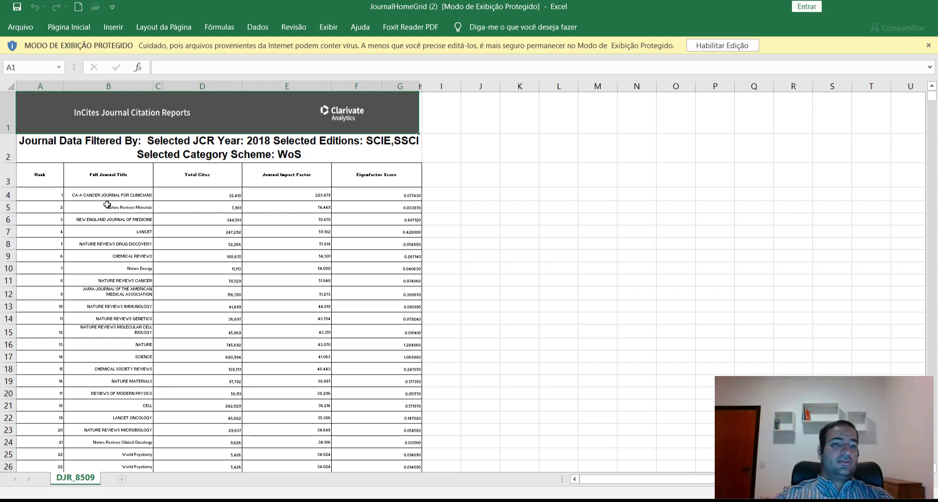
# Highlight the top journal's title, total cites and 74.449 impact factor in cell E5.
pyautogui.moveTo(104, 194); pyautogui.dragTo(308, 194)
pyautogui.click(317, 207)
pyautogui.click(299, 207)
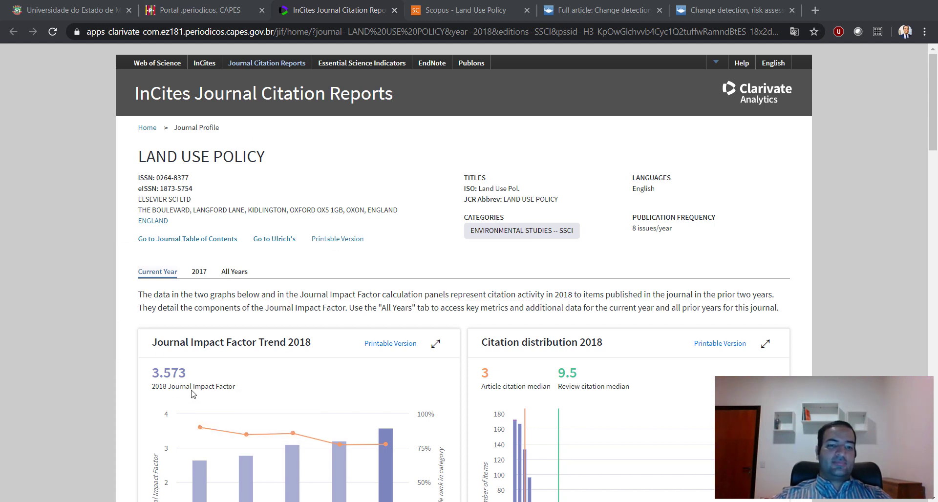
# Return to the Periódicos CAPES results listing InCites Journal Citation Reports for 'jcr'.
pyautogui.scroll(-1, 102, 350)
pyautogui.scroll(1, 72, 365)
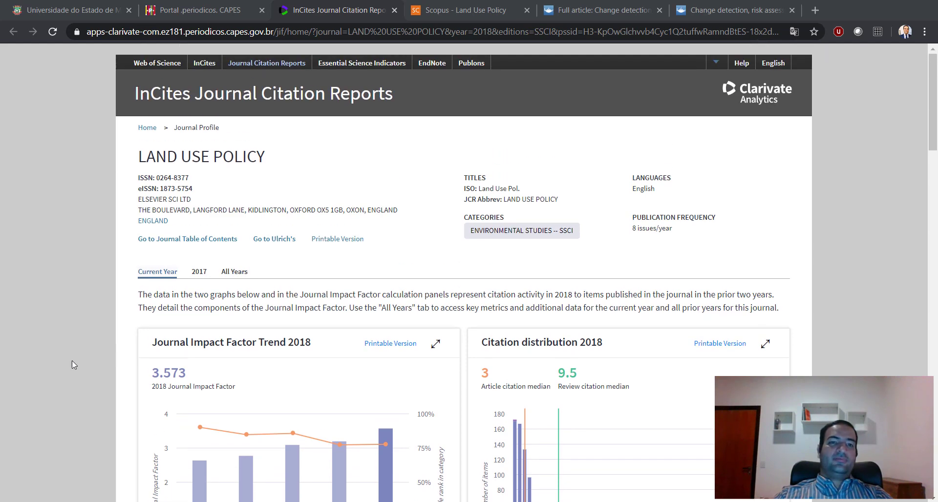
pyautogui.click(235, 4)
pyautogui.scroll(4, 216, 304)
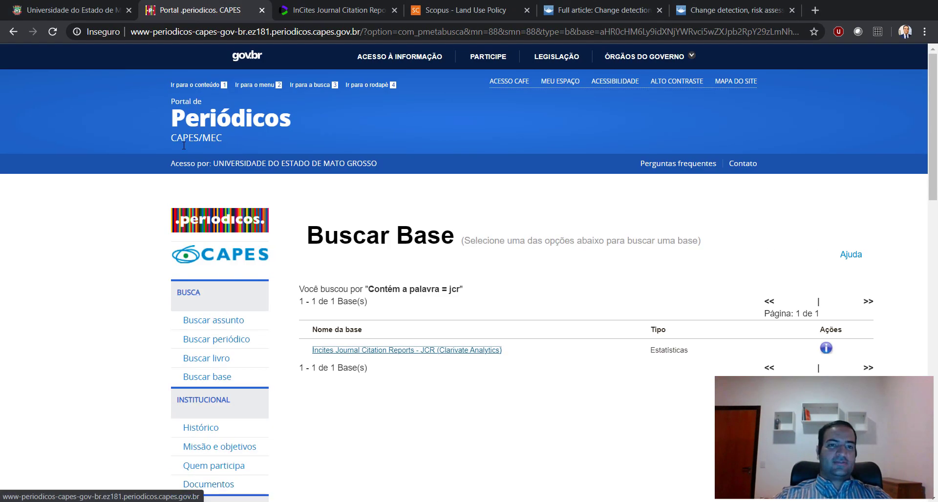